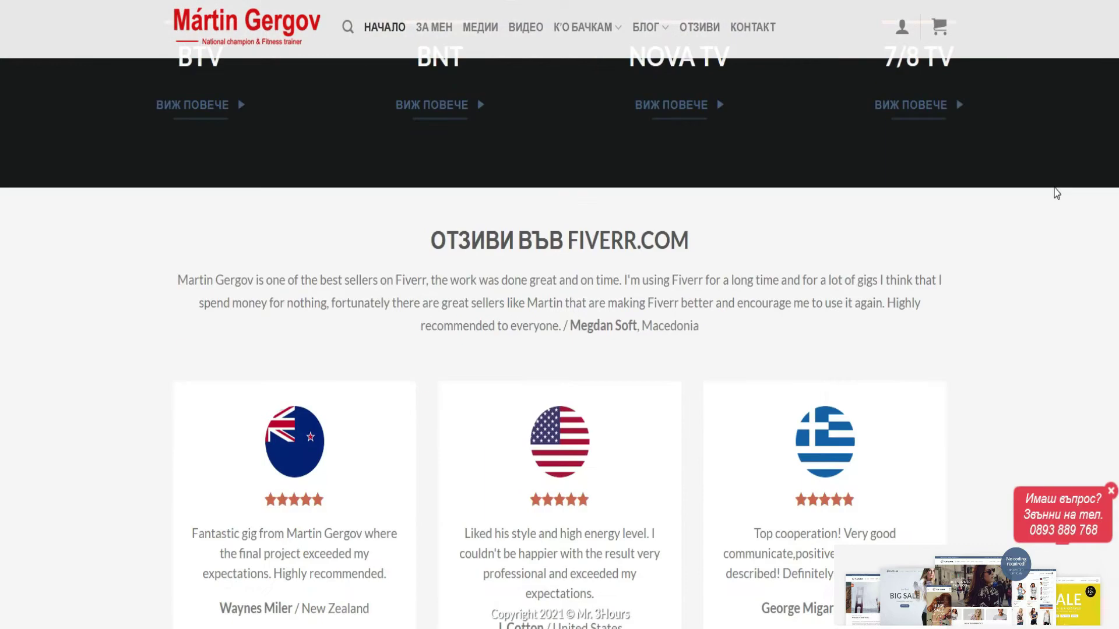
Step: Look through the home page from the Fiverr reviews down to the summer 2022 section
{"action": "scroll", "coordinate": [1056, 192], "scroll_direction": "down", "scroll_amount": 8}
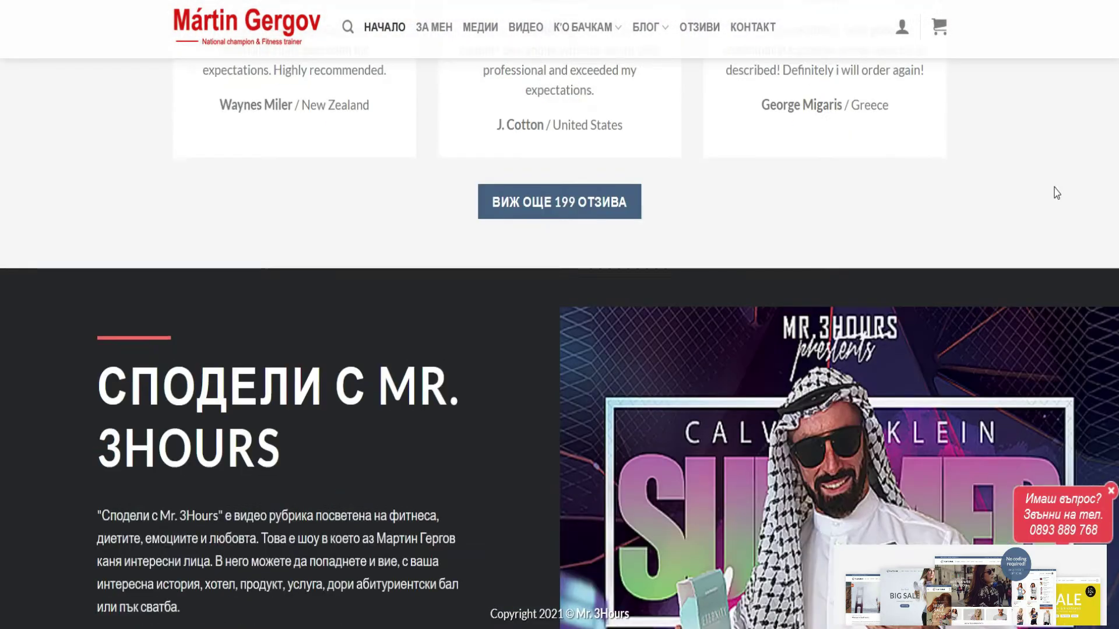
{"action": "scroll", "coordinate": [1055, 194], "scroll_direction": "down", "scroll_amount": 10}
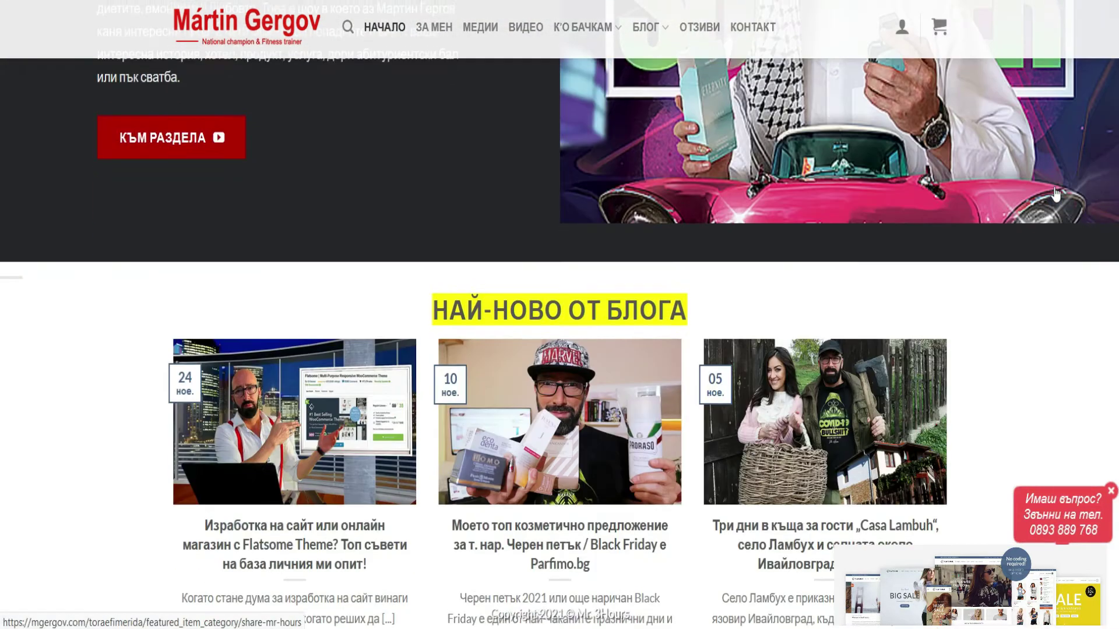
{"action": "scroll", "coordinate": [1054, 188], "scroll_direction": "down", "scroll_amount": 2}
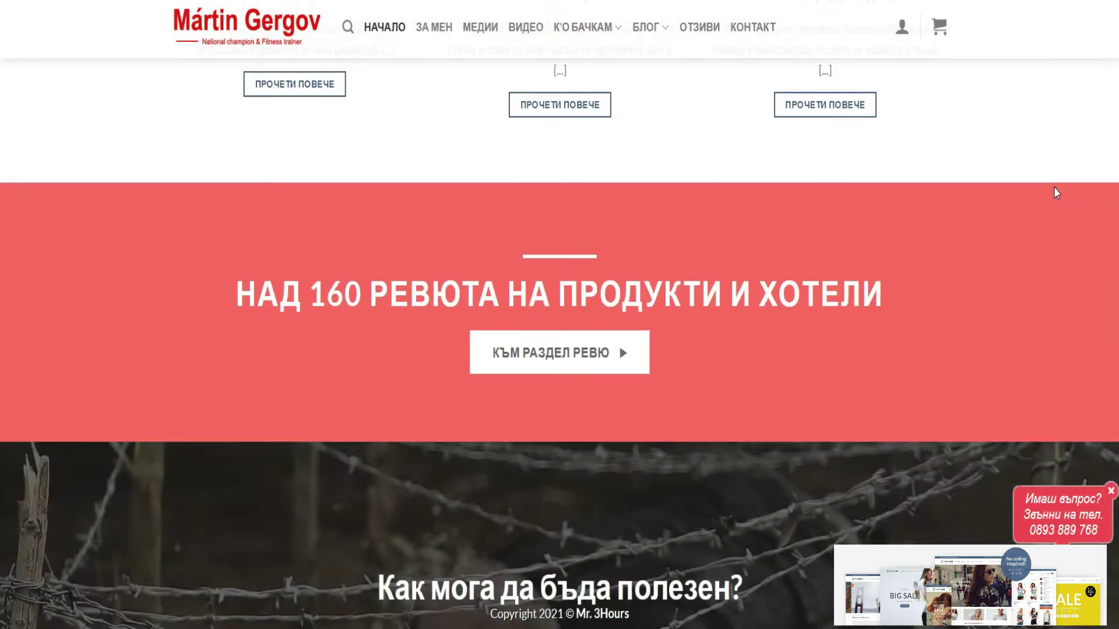
{"action": "scroll", "coordinate": [1053, 186], "scroll_direction": "down", "scroll_amount": 5}
{"action": "scroll", "coordinate": [1054, 187], "scroll_direction": "down", "scroll_amount": 8}
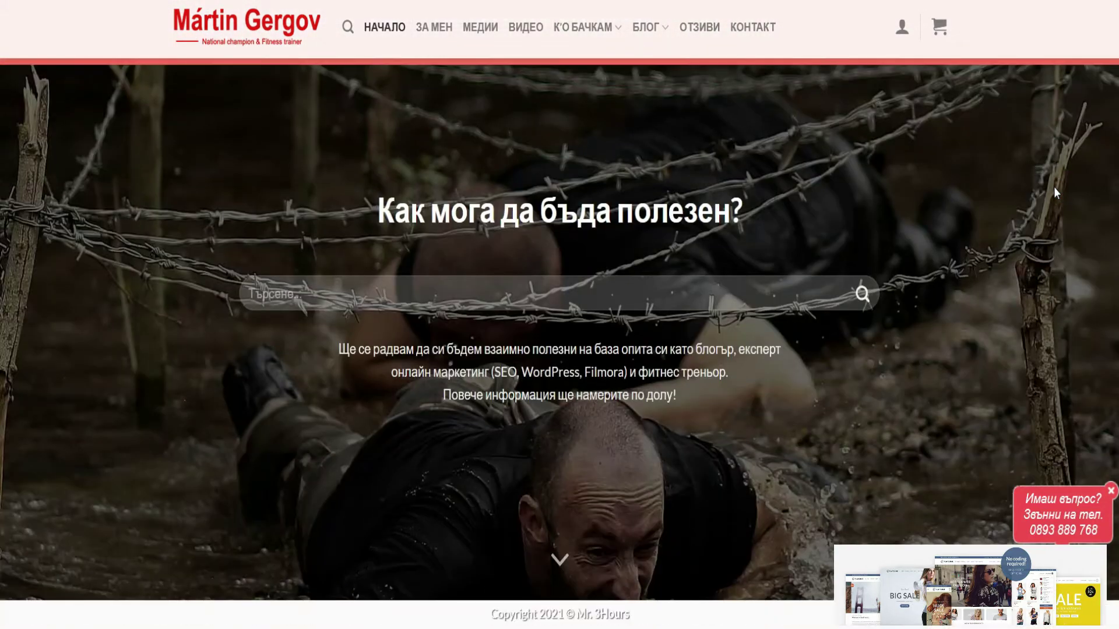
{"action": "scroll", "coordinate": [1054, 187], "scroll_direction": "down", "scroll_amount": 6}
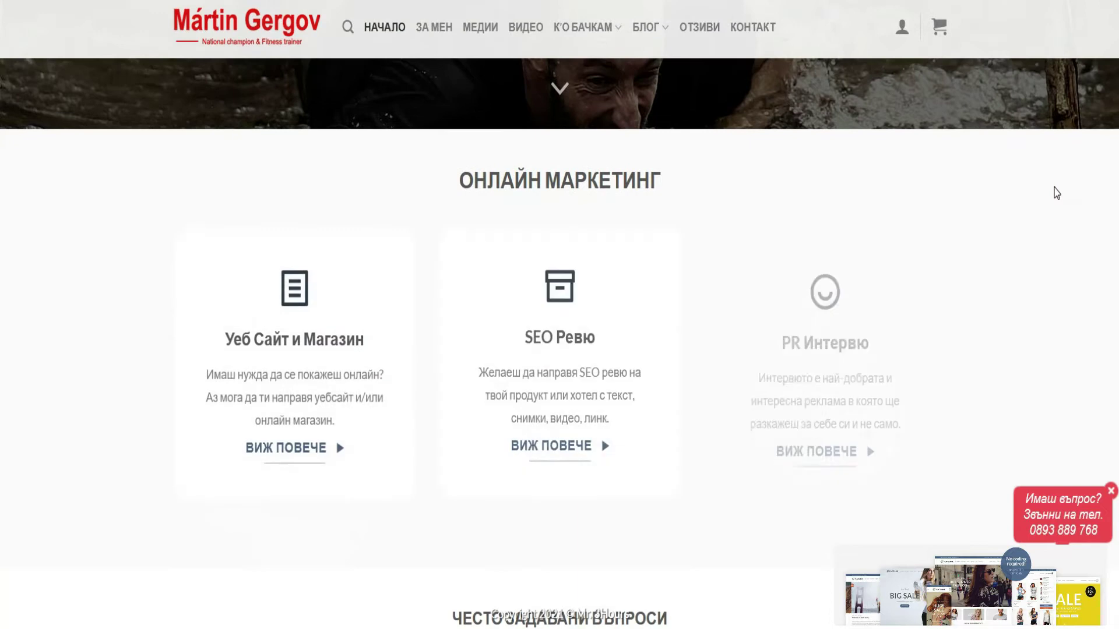
{"action": "scroll", "coordinate": [1055, 187], "scroll_direction": "down", "scroll_amount": 11}
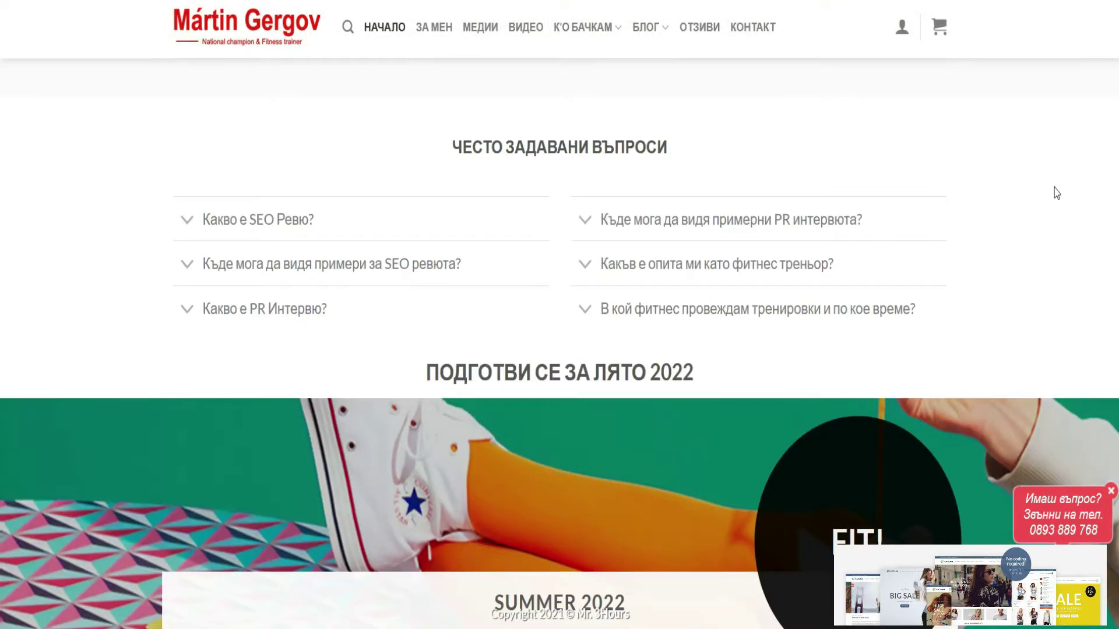
{"action": "scroll", "coordinate": [1056, 192], "scroll_direction": "down", "scroll_amount": 3}
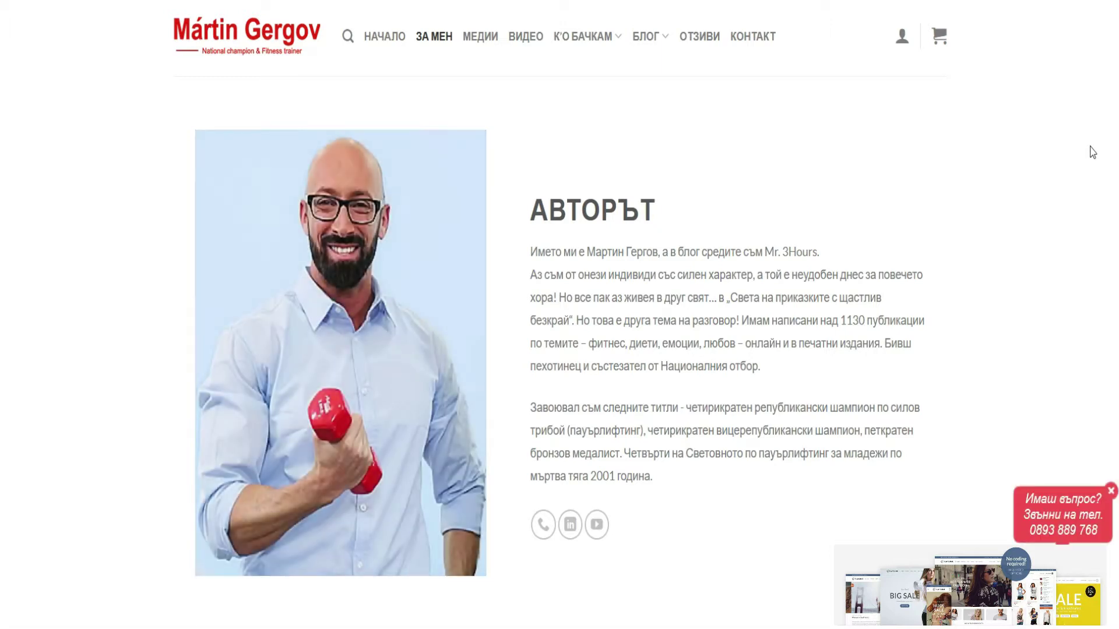
Step: Look through the ЗА МЕН page from the author biography down to the ОЩЕ ЗА МЕН section
{"action": "scroll", "coordinate": [1092, 153], "scroll_direction": "down", "scroll_amount": 6}
{"action": "scroll", "coordinate": [1092, 153], "scroll_direction": "down", "scroll_amount": 7}
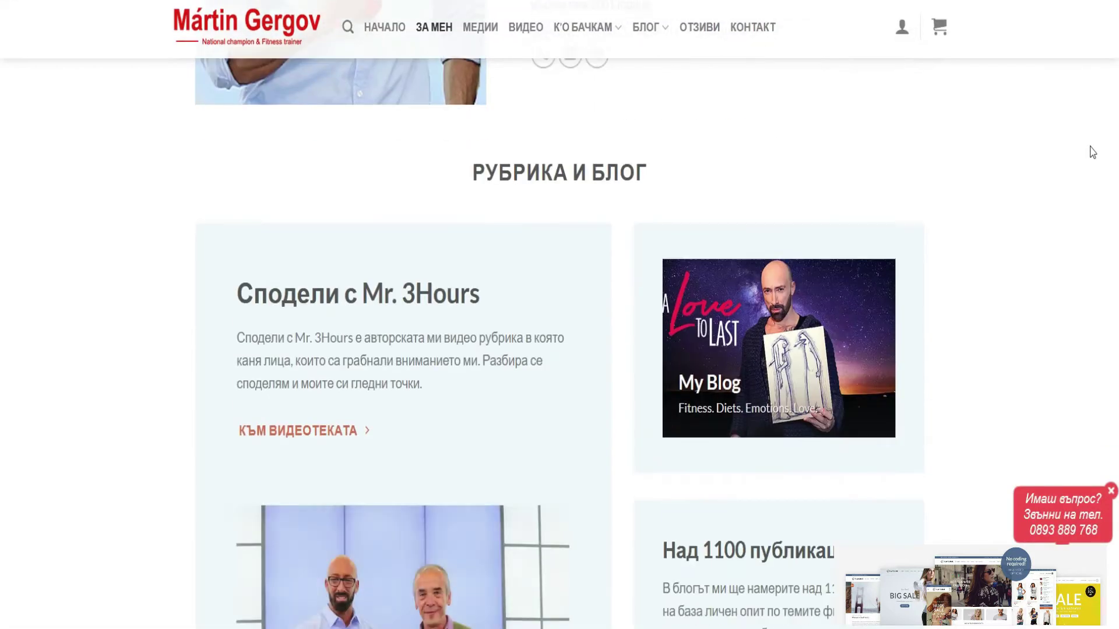
{"action": "scroll", "coordinate": [1093, 153], "scroll_direction": "down", "scroll_amount": 12}
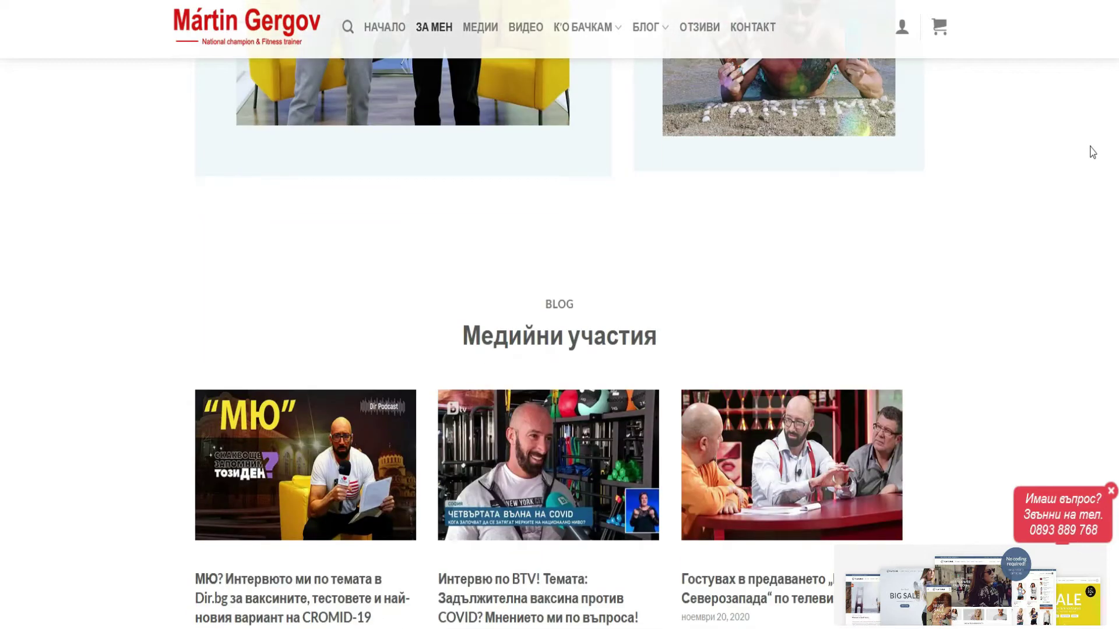
{"action": "scroll", "coordinate": [1093, 153], "scroll_direction": "down", "scroll_amount": 3}
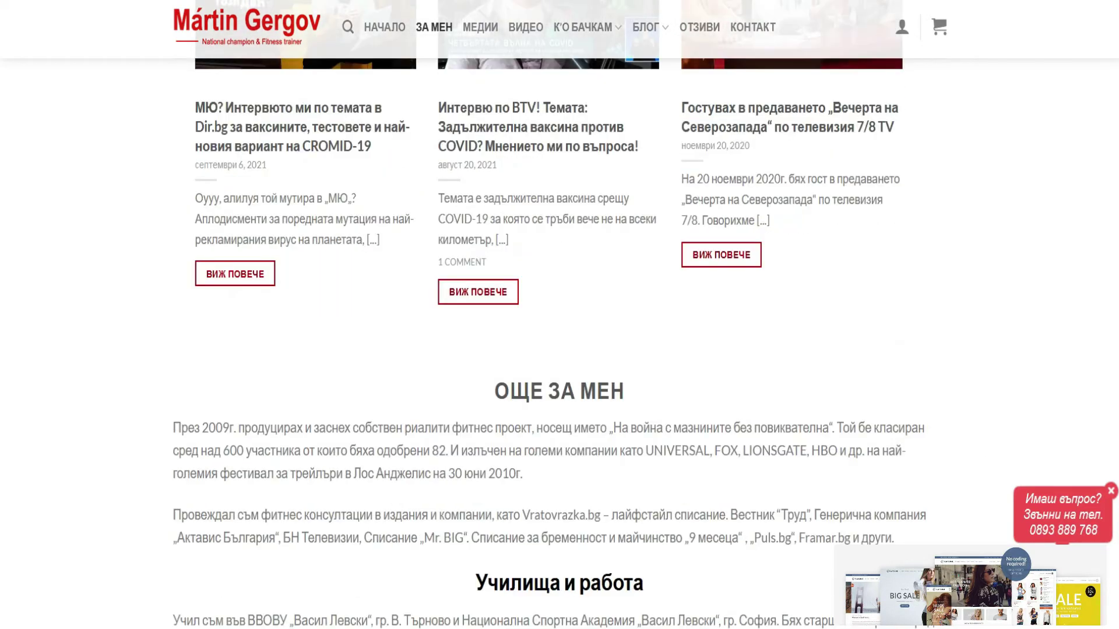
Step: Open the ВИДЕО item about the guest appearance in „Вечерта на Северозапада“ and look through its page down to the related videos
{"action": "left_click", "coordinate": [528, 30]}
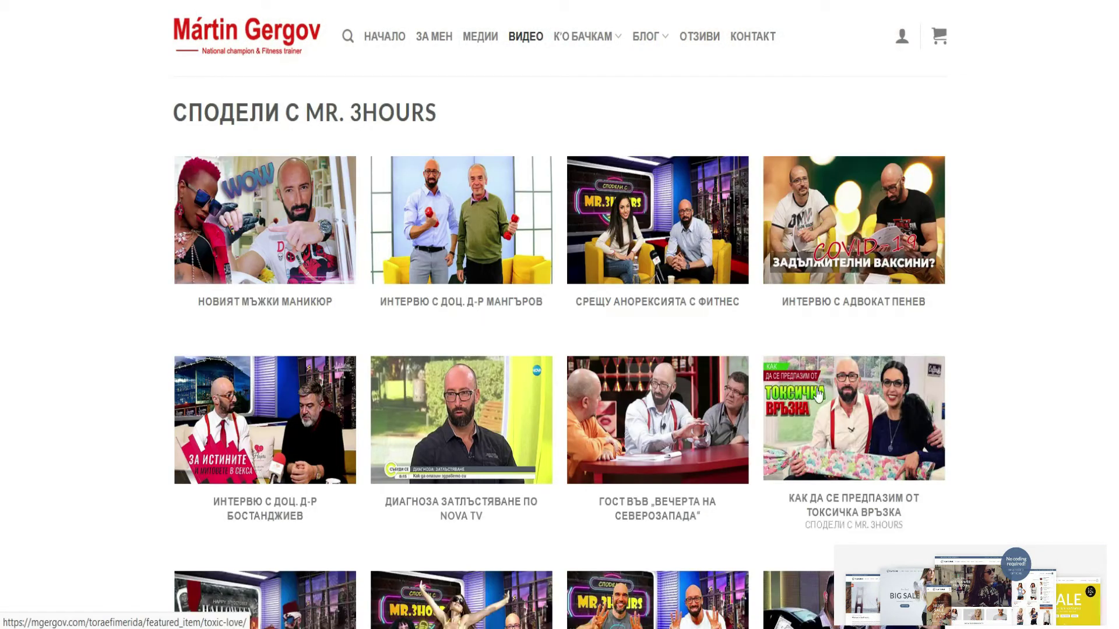
{"action": "left_click", "coordinate": [676, 408]}
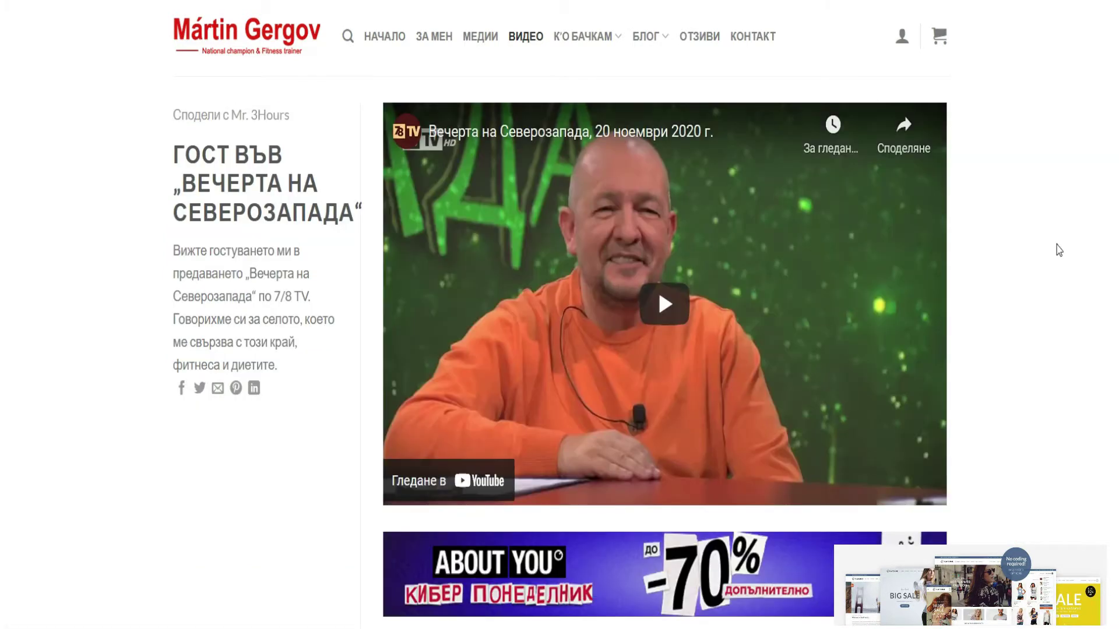
{"action": "scroll", "coordinate": [1059, 249], "scroll_direction": "down", "scroll_amount": 6}
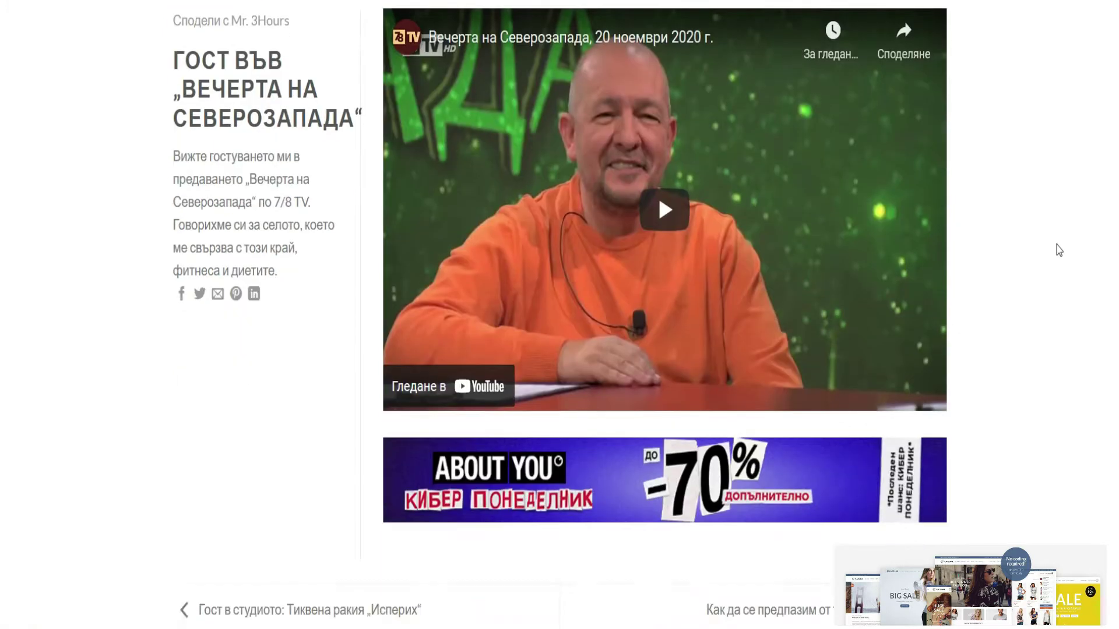
{"action": "scroll", "coordinate": [1059, 249], "scroll_direction": "down", "scroll_amount": 3}
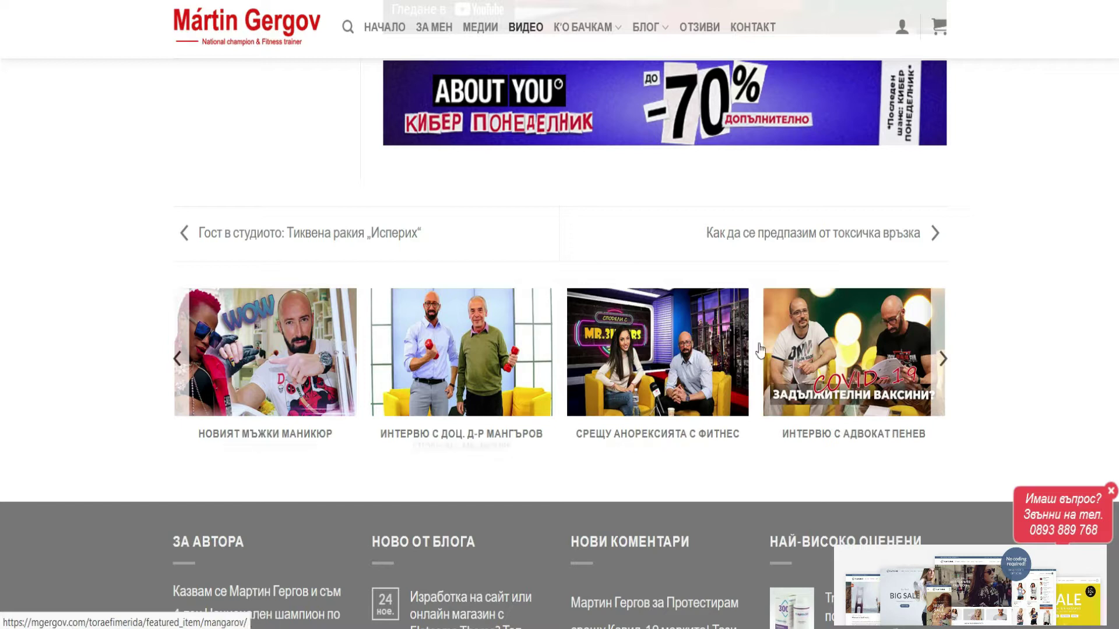
Step: Open the Онлайн маркетинг page under К'О БАЧКАМ and look through its online marketing service offers
{"action": "left_click", "coordinate": [825, 356]}
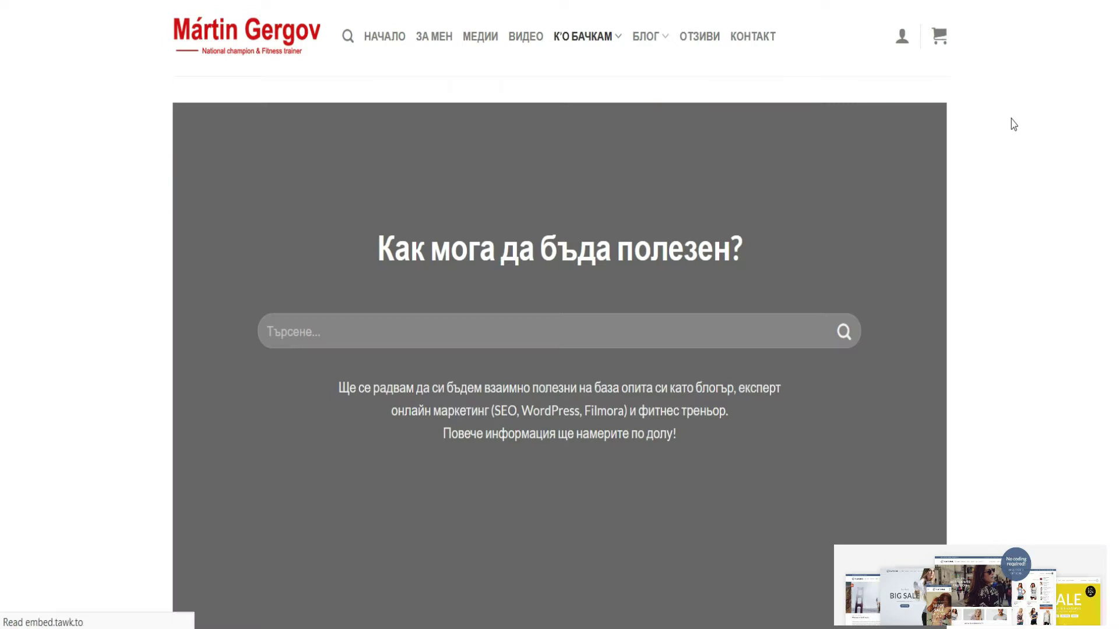
{"action": "scroll", "coordinate": [882, 191], "scroll_direction": "down", "scroll_amount": 3}
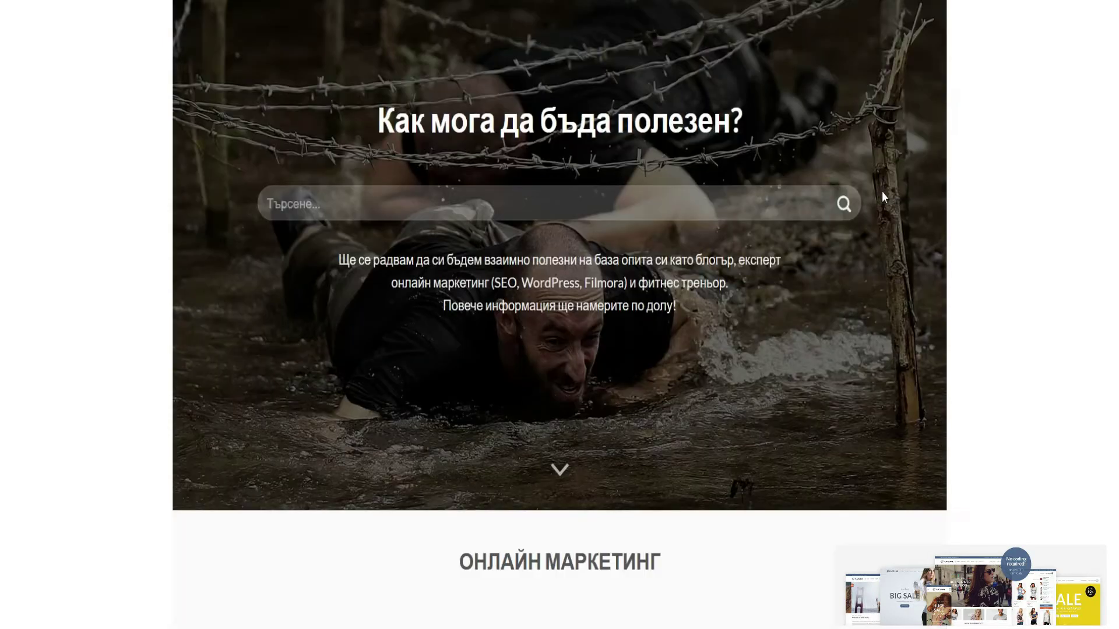
{"action": "scroll", "coordinate": [882, 197], "scroll_direction": "down", "scroll_amount": 7}
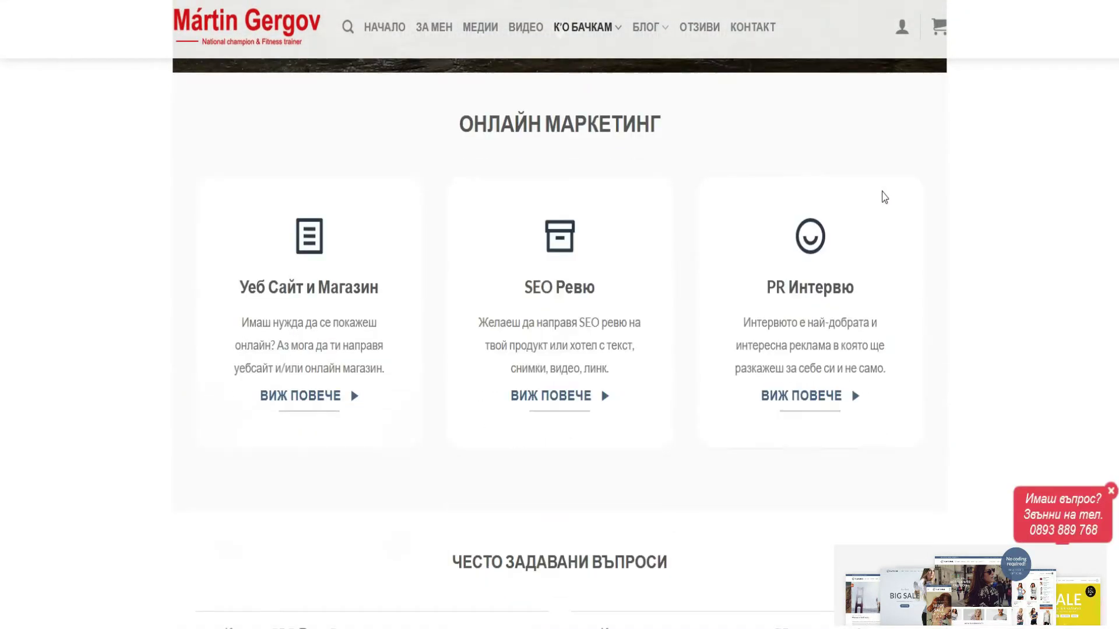
{"action": "scroll", "coordinate": [883, 198], "scroll_direction": "down", "scroll_amount": 3}
Step: Open the website and online shop service page and look through its Flatsome demos down to the contact form
{"action": "left_click", "coordinate": [331, 120]}
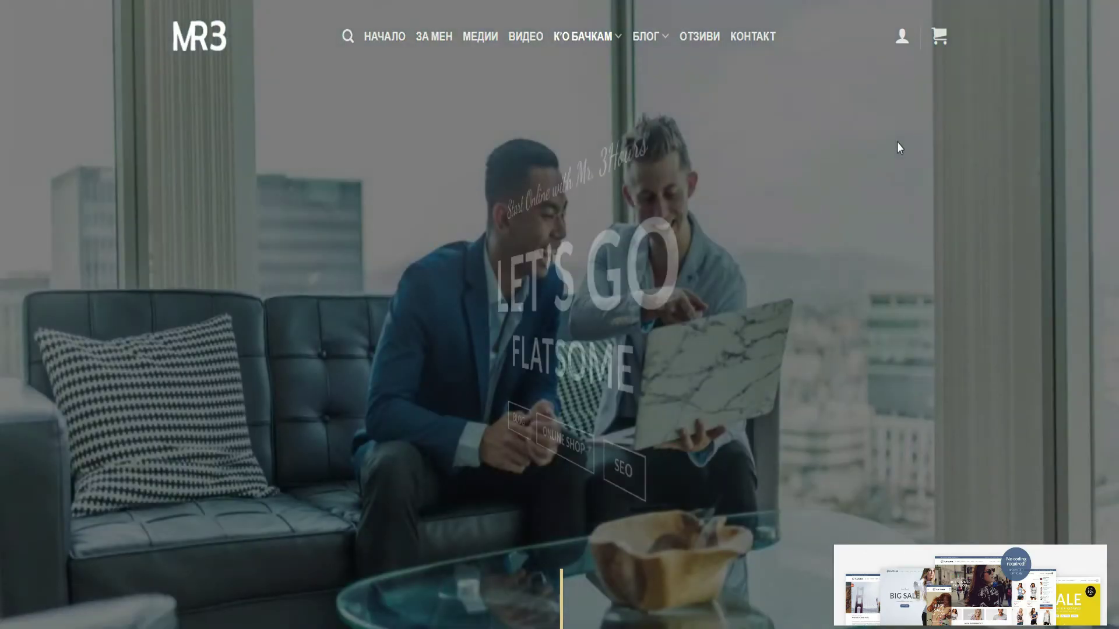
{"action": "scroll", "coordinate": [897, 141], "scroll_direction": "down", "scroll_amount": 6}
{"action": "scroll", "coordinate": [897, 143], "scroll_direction": "down", "scroll_amount": 10}
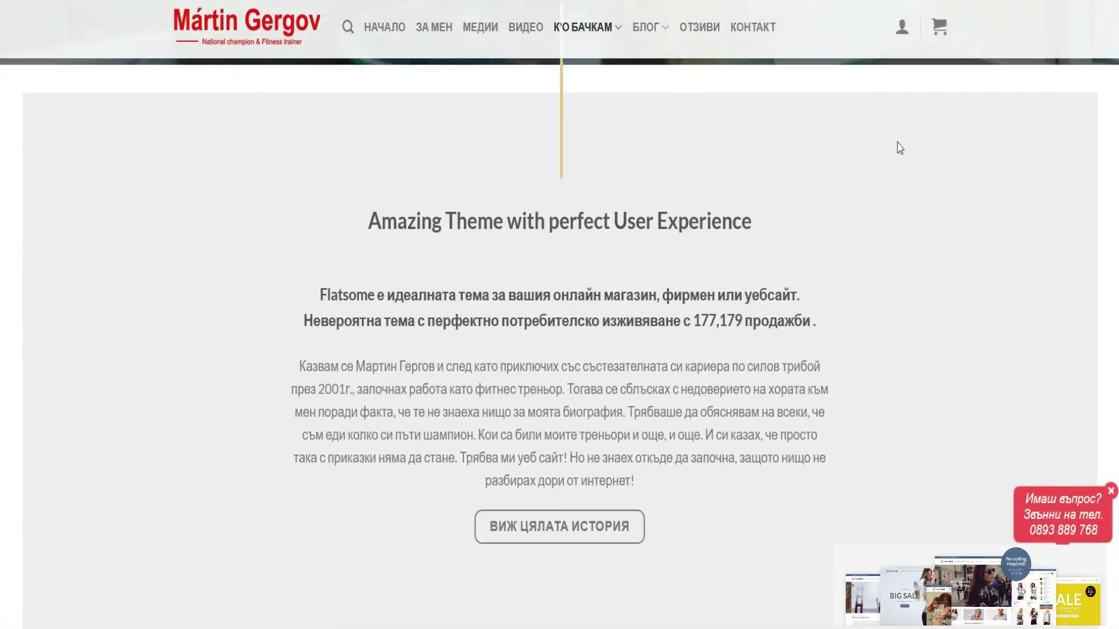
{"action": "scroll", "coordinate": [899, 147], "scroll_direction": "down", "scroll_amount": 10}
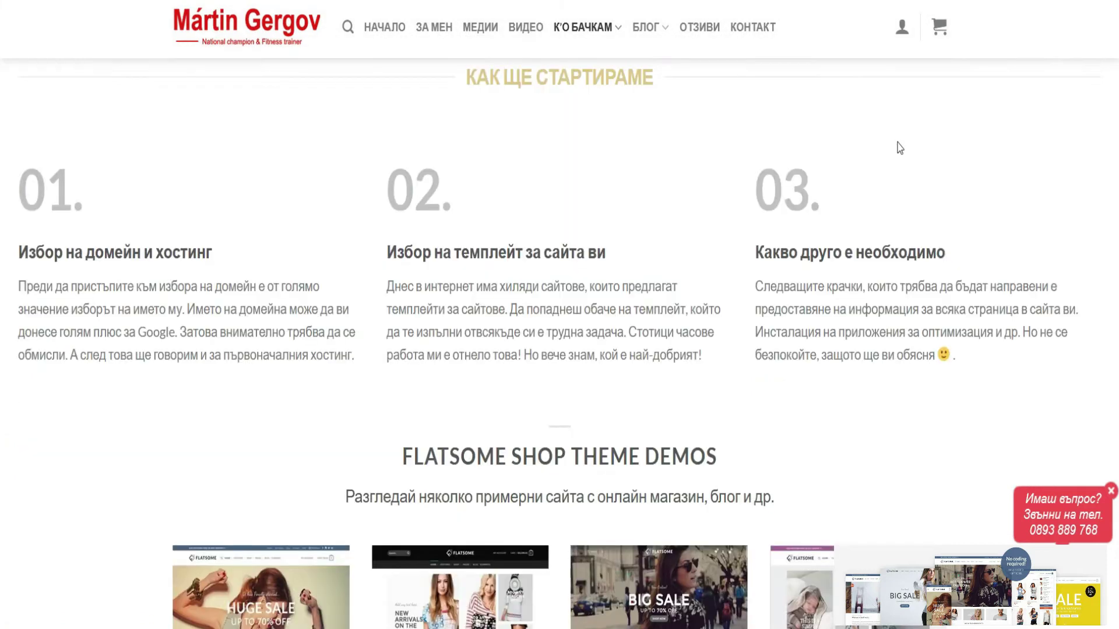
{"action": "scroll", "coordinate": [898, 150], "scroll_direction": "down", "scroll_amount": 10}
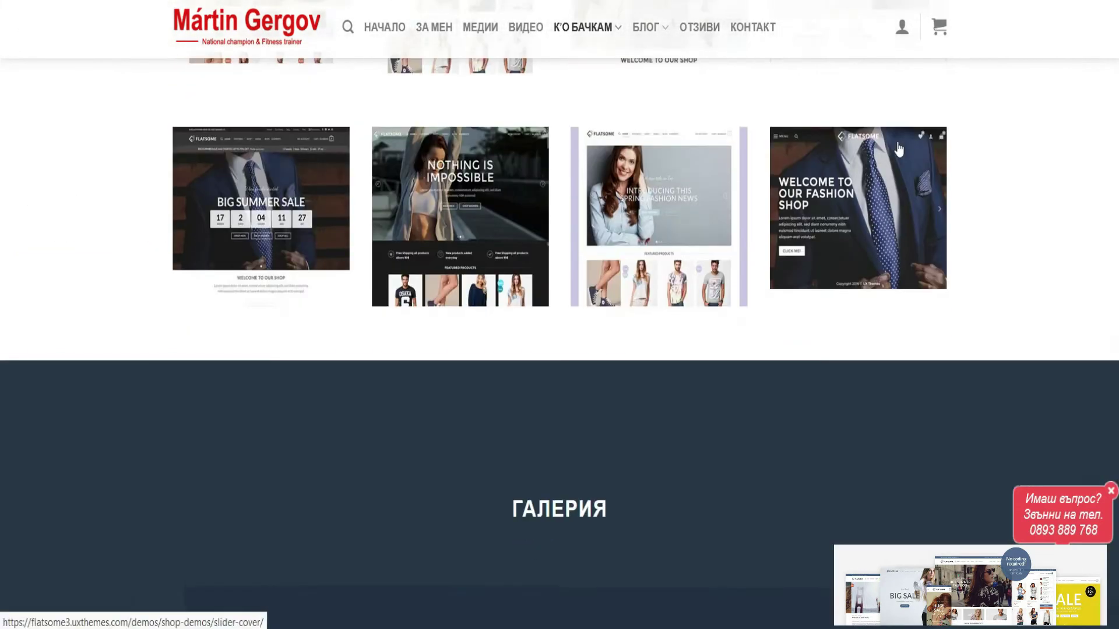
{"action": "scroll", "coordinate": [898, 150], "scroll_direction": "down", "scroll_amount": 8}
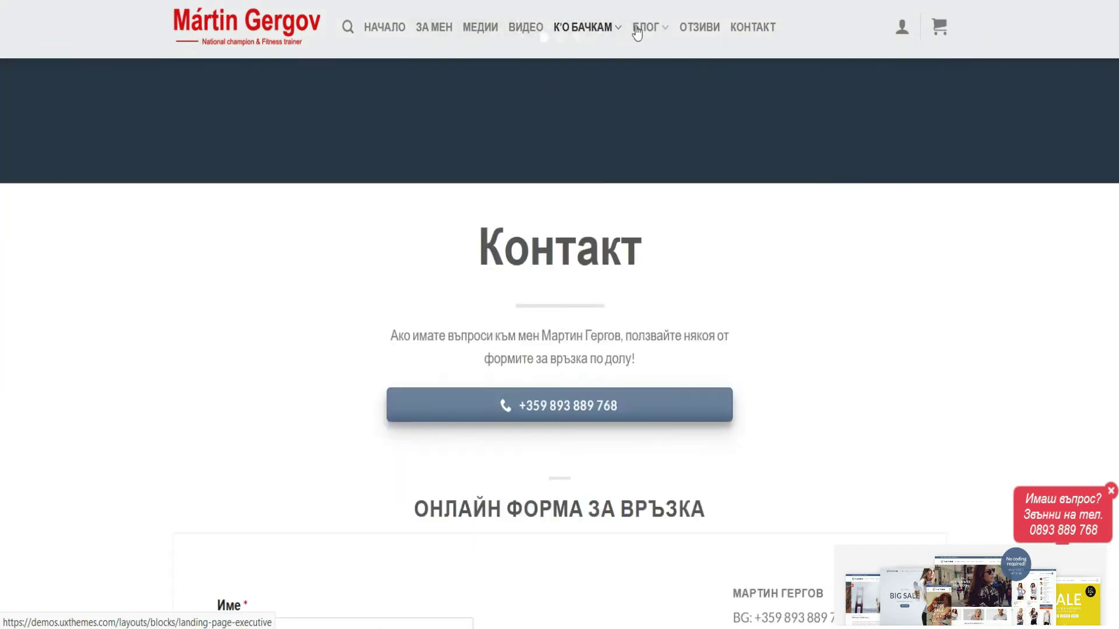
Step: Open the Фитнес треньор page under К'О БАЧКАМ and look through the trainers, client results, video and contact sections
{"action": "mouse_move", "coordinate": [603, 33]}
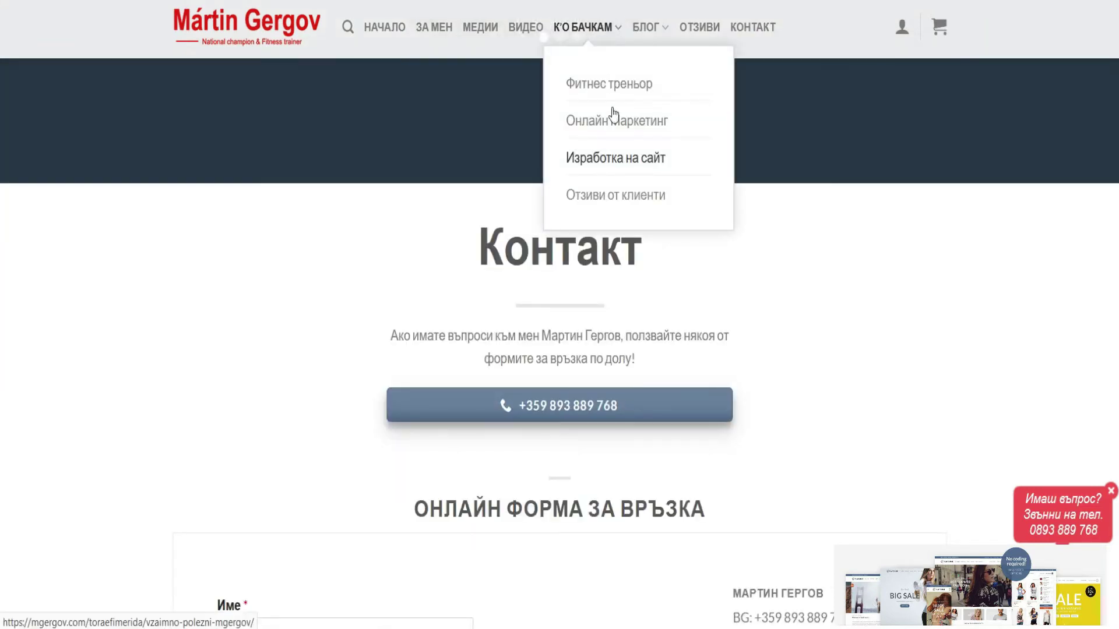
{"action": "left_click", "coordinate": [609, 87]}
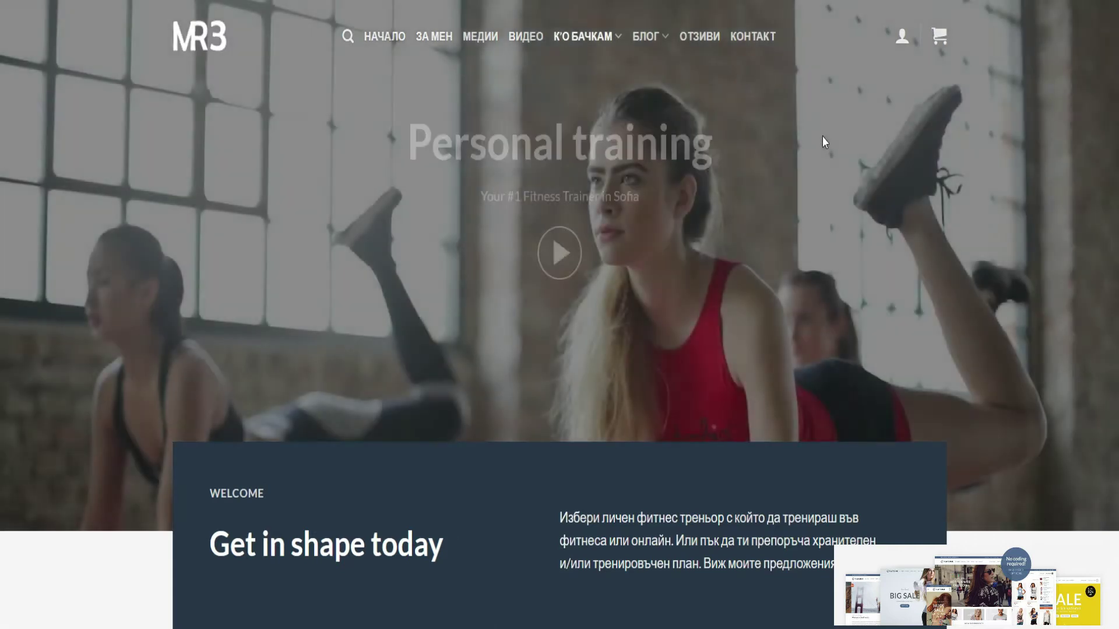
{"action": "scroll", "coordinate": [946, 157], "scroll_direction": "down", "scroll_amount": 3}
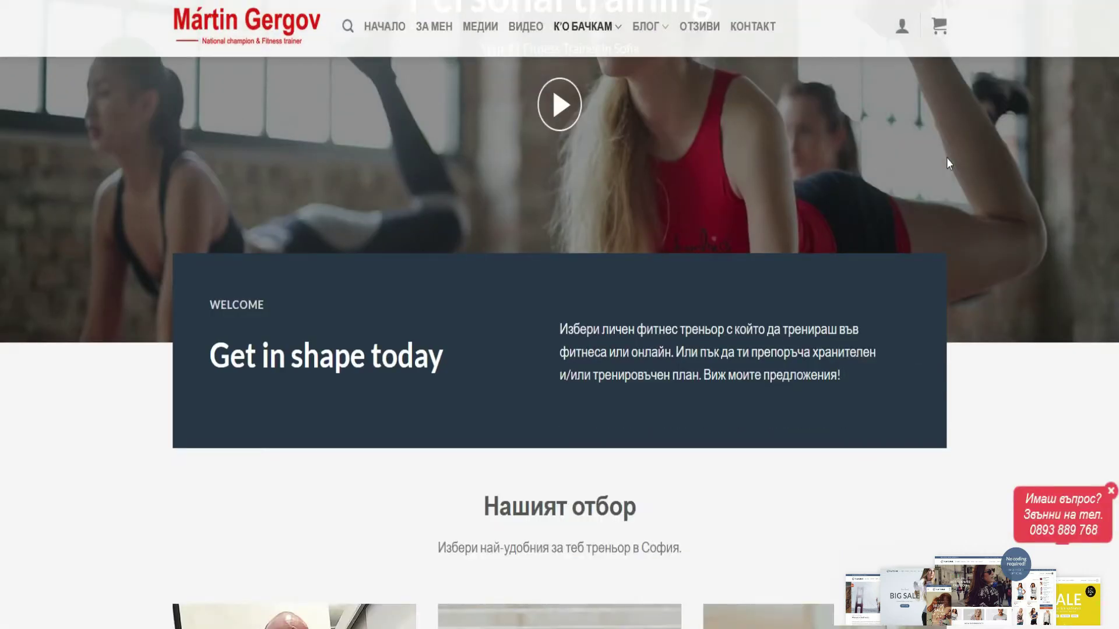
{"action": "scroll", "coordinate": [946, 157], "scroll_direction": "down", "scroll_amount": 6}
{"action": "scroll", "coordinate": [949, 163], "scroll_direction": "down", "scroll_amount": 10}
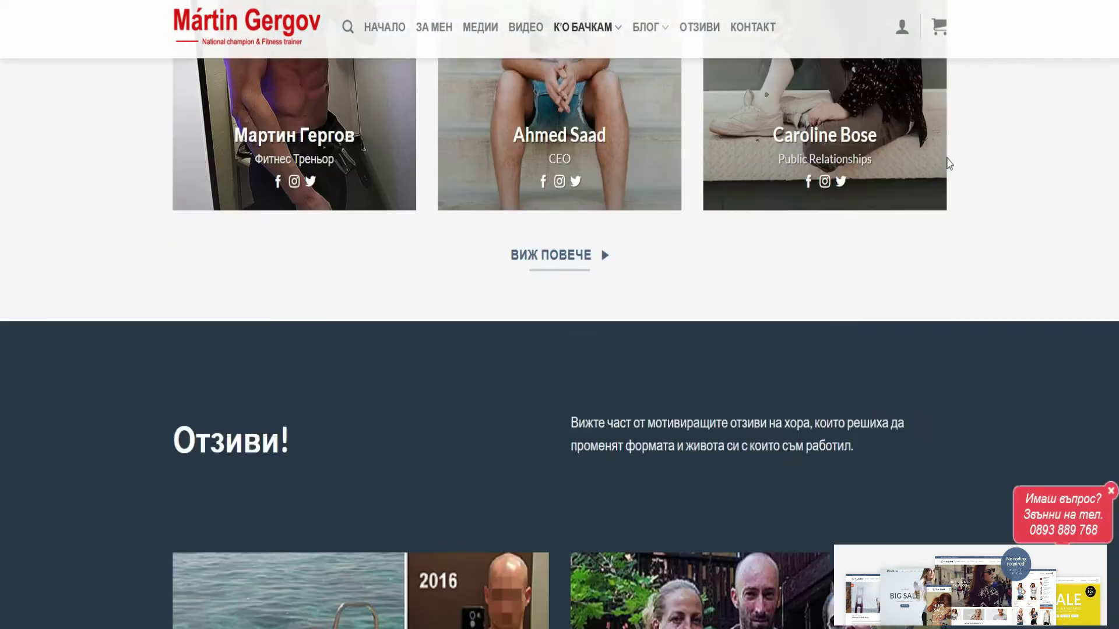
{"action": "scroll", "coordinate": [947, 158], "scroll_direction": "down", "scroll_amount": 19}
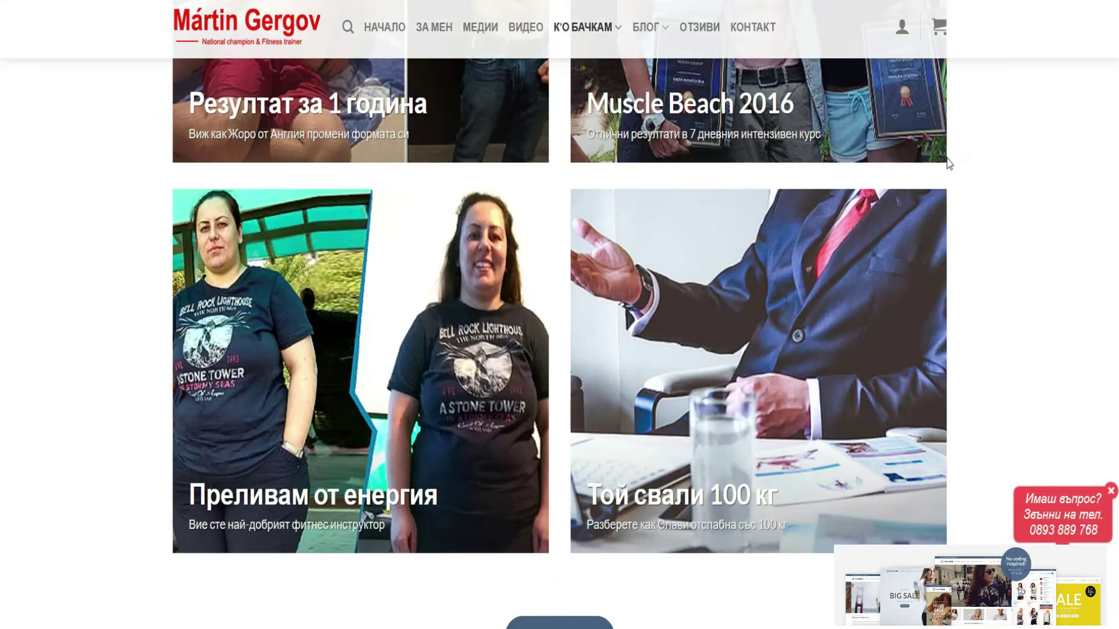
{"action": "scroll", "coordinate": [947, 162], "scroll_direction": "up", "scroll_amount": 8}
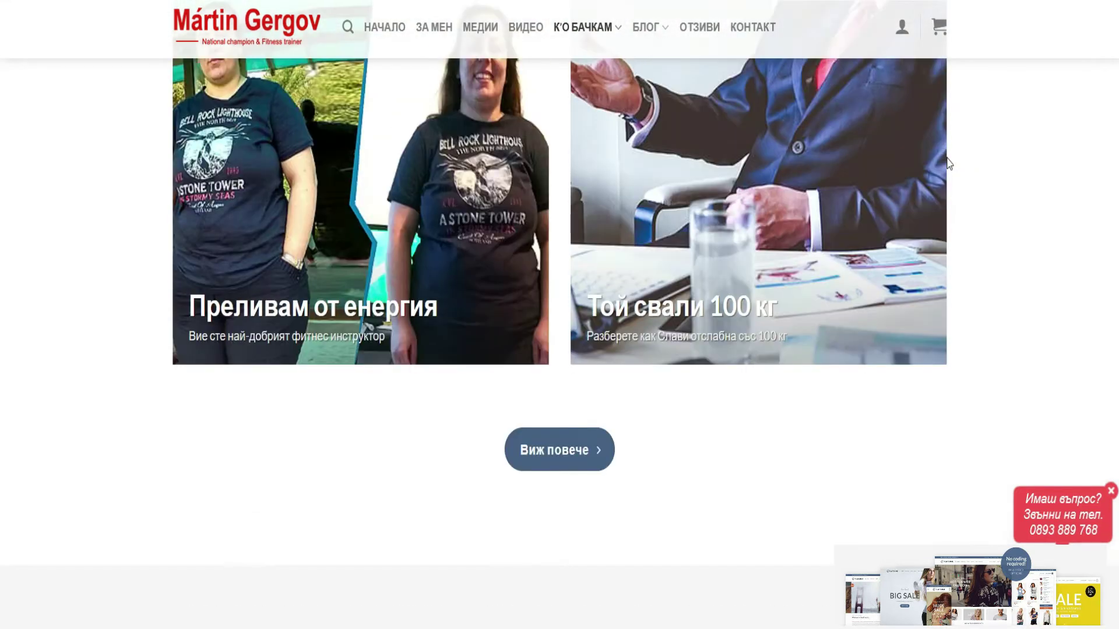
{"action": "scroll", "coordinate": [948, 162], "scroll_direction": "down", "scroll_amount": 10}
{"action": "scroll", "coordinate": [946, 157], "scroll_direction": "down", "scroll_amount": 6}
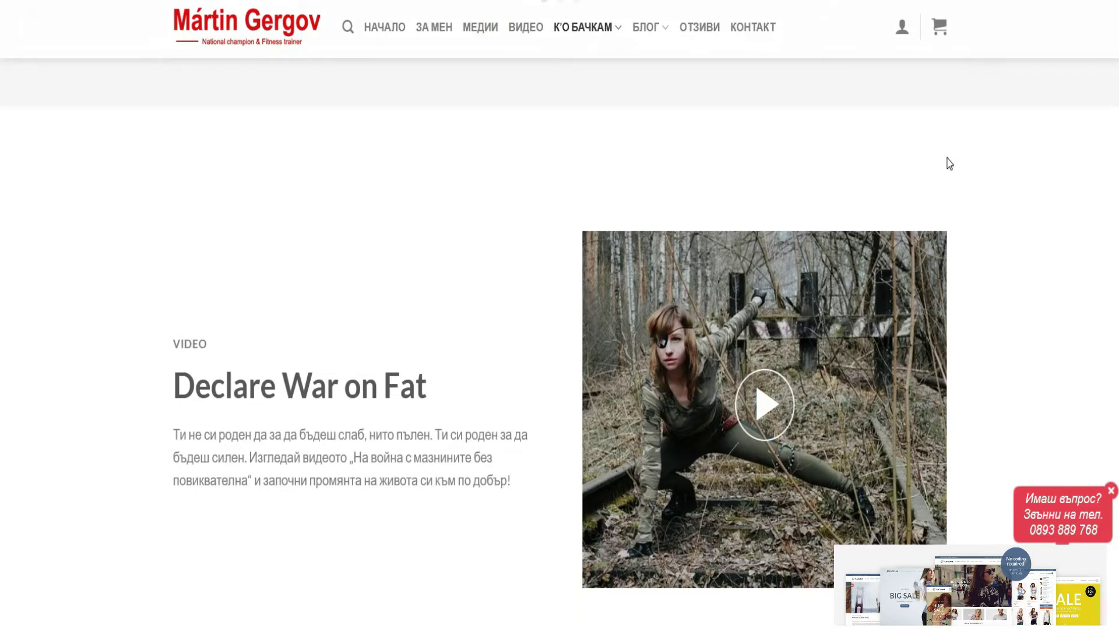
{"action": "scroll", "coordinate": [949, 164], "scroll_direction": "down", "scroll_amount": 5}
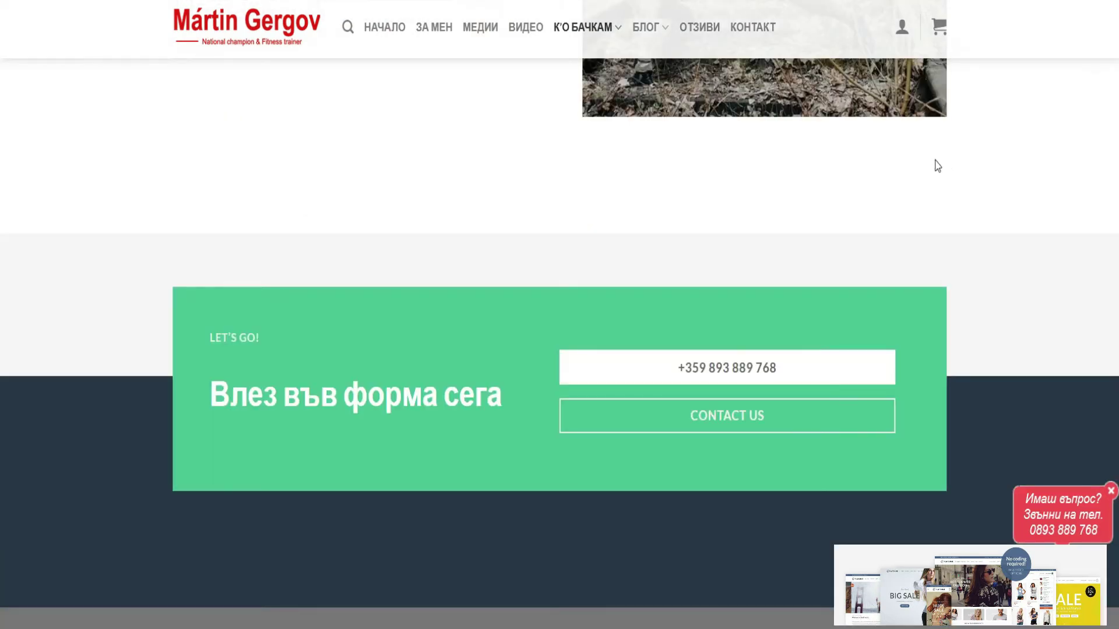
Step: Open the blog article on building a site or online shop with Flatsome Theme and read through to the page footer
{"action": "mouse_move", "coordinate": [655, 32]}
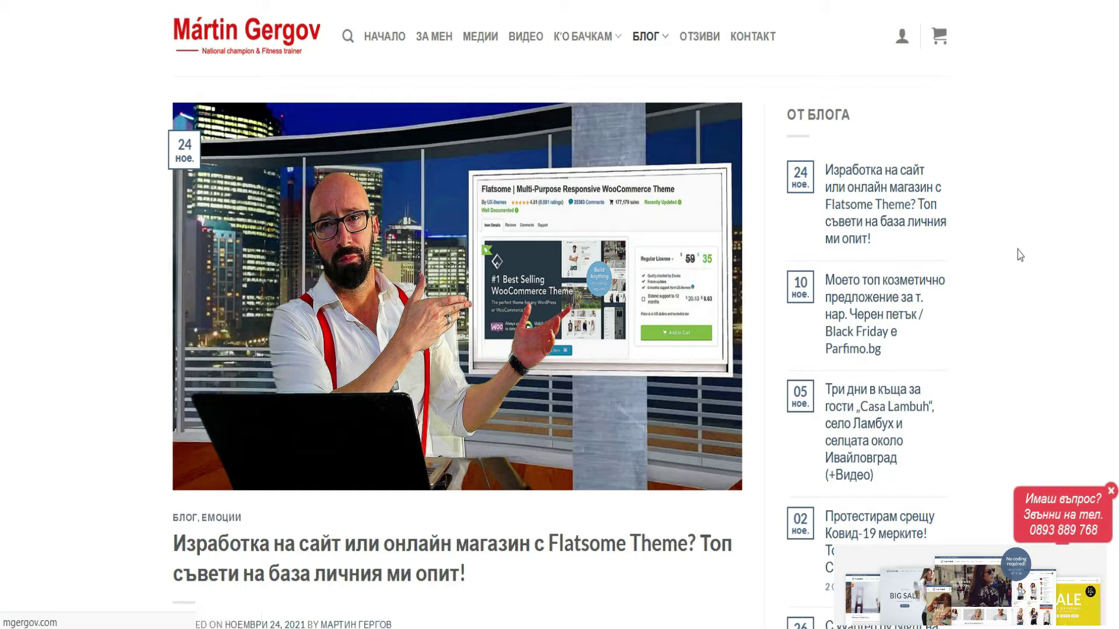
{"action": "scroll", "coordinate": [1017, 250], "scroll_direction": "down", "scroll_amount": 5}
{"action": "scroll", "coordinate": [1020, 255], "scroll_direction": "down", "scroll_amount": 6}
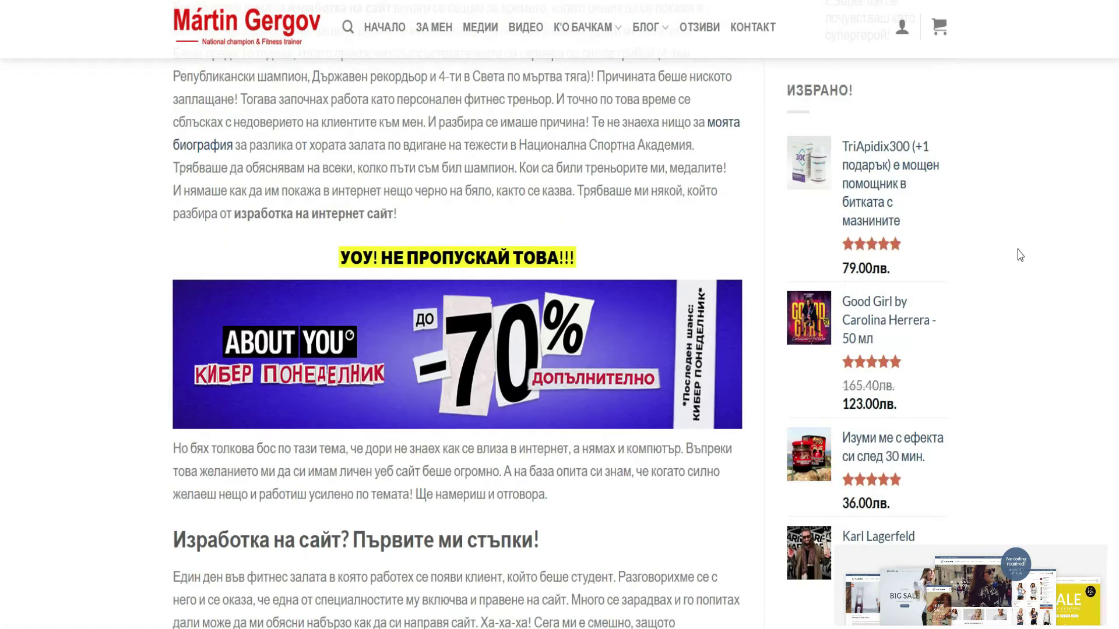
{"action": "scroll", "coordinate": [1020, 255], "scroll_direction": "down", "scroll_amount": 15}
{"action": "scroll", "coordinate": [1020, 256], "scroll_direction": "down", "scroll_amount": 10}
{"action": "scroll", "coordinate": [1019, 255], "scroll_direction": "down", "scroll_amount": 10}
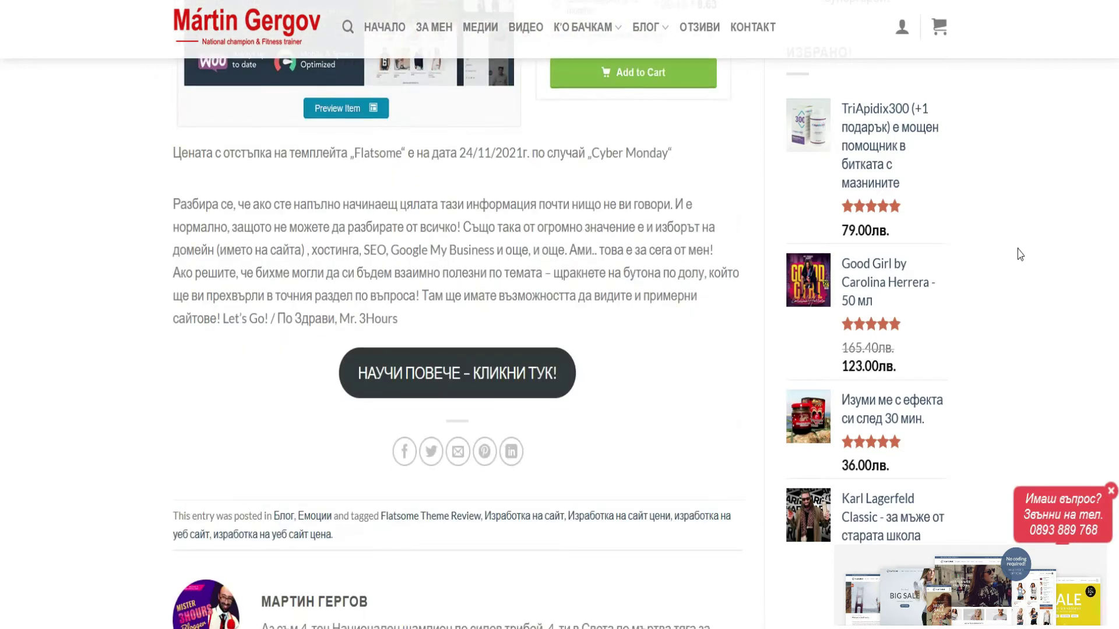
{"action": "scroll", "coordinate": [1020, 255], "scroll_direction": "down", "scroll_amount": 15}
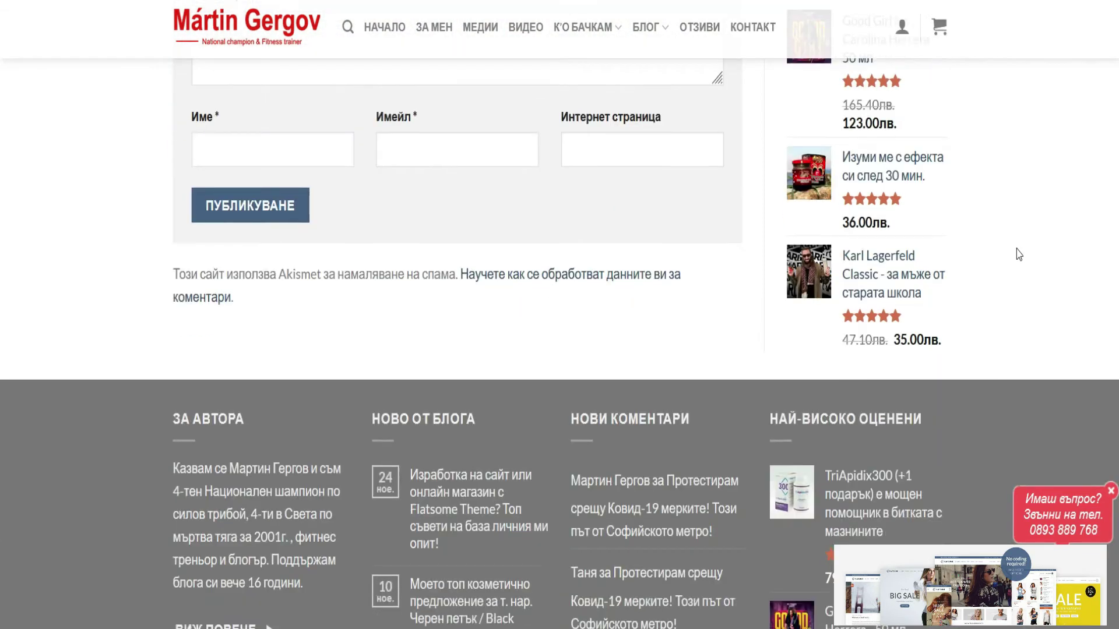
{"action": "scroll", "coordinate": [1019, 255], "scroll_direction": "down", "scroll_amount": 3}
Step: Open the ОТЗИВИ page with the Fiverr.com reviews
{"action": "left_click", "coordinate": [712, 30]}
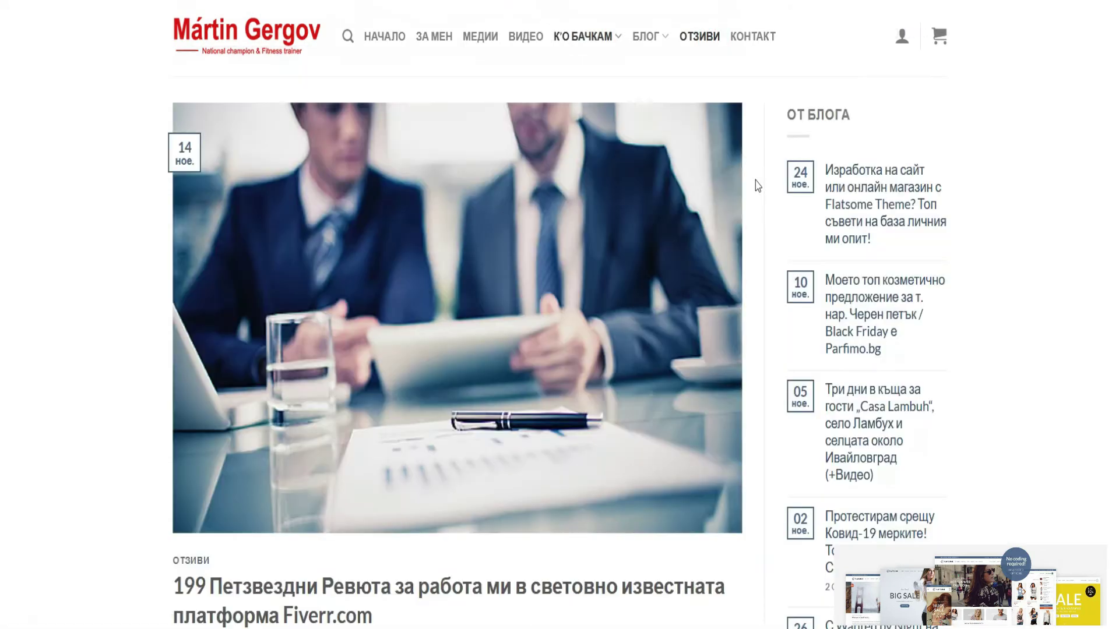
Step: Look through the review posts on the ОТЗИВИ page, from the Fiverr.com reviews past the SuperHosting.bg contest post
{"action": "scroll", "coordinate": [756, 180], "scroll_direction": "down", "scroll_amount": 6}
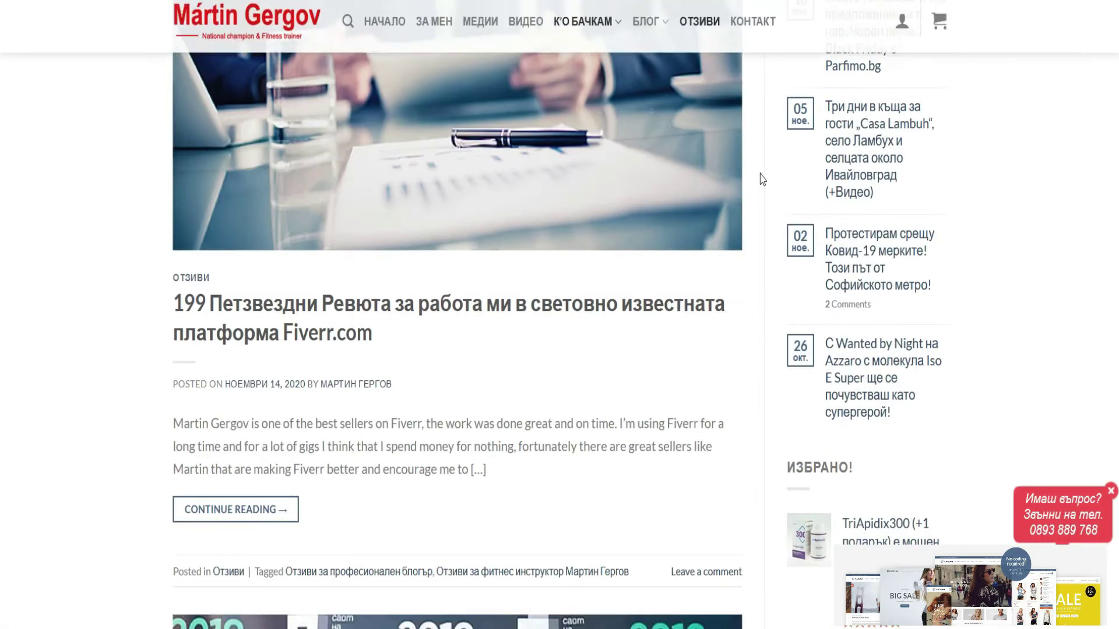
{"action": "scroll", "coordinate": [760, 179], "scroll_direction": "down", "scroll_amount": 10}
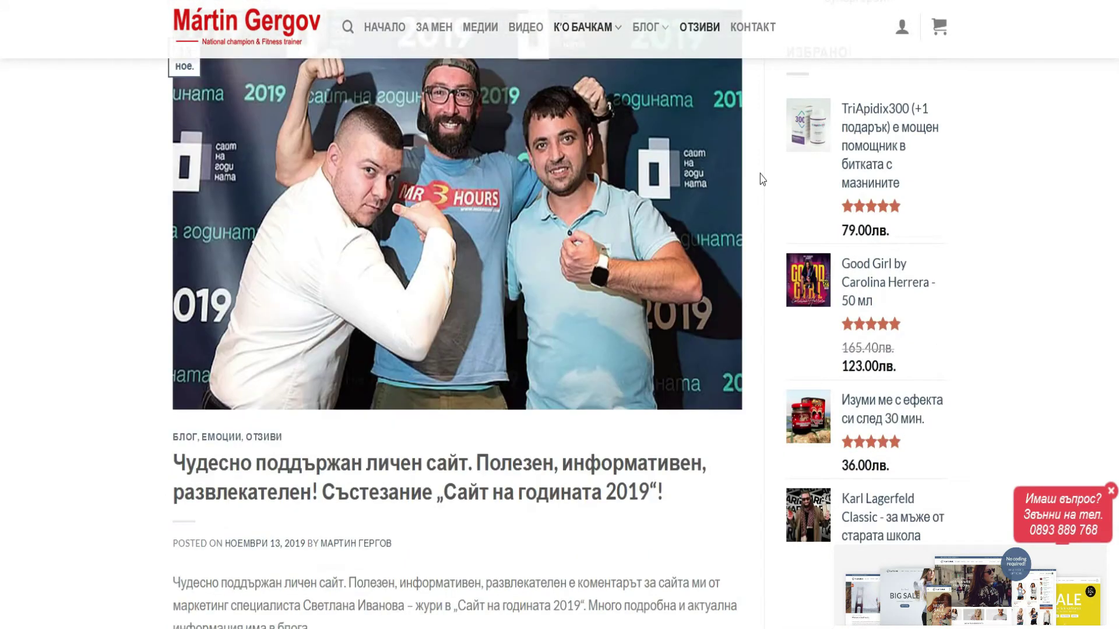
{"action": "scroll", "coordinate": [760, 180], "scroll_direction": "down", "scroll_amount": 15}
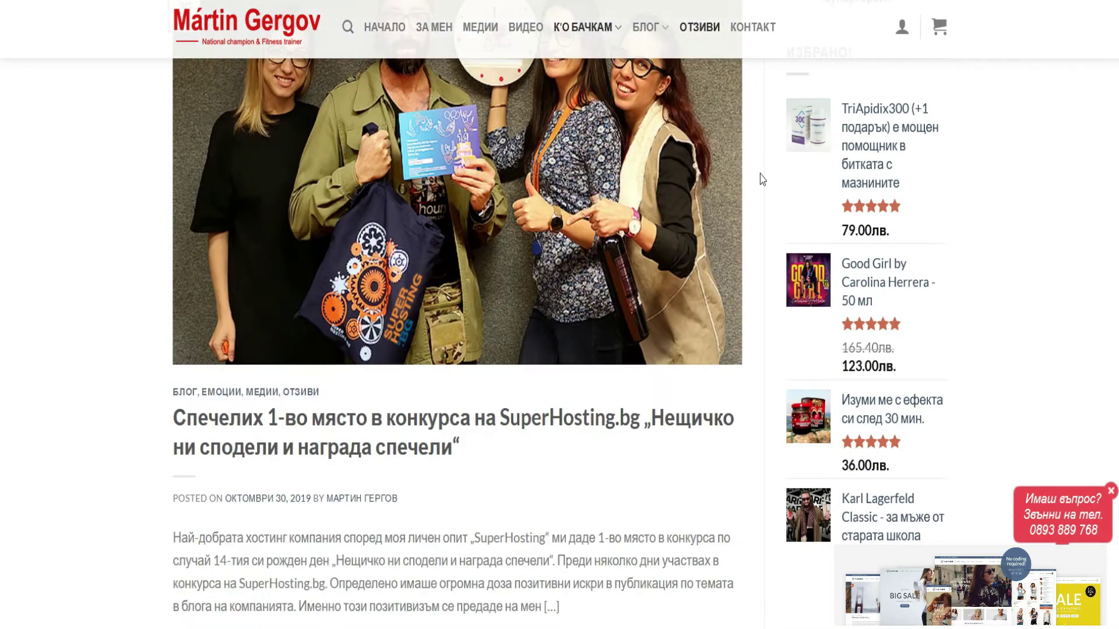
{"action": "scroll", "coordinate": [760, 180], "scroll_direction": "down", "scroll_amount": 8}
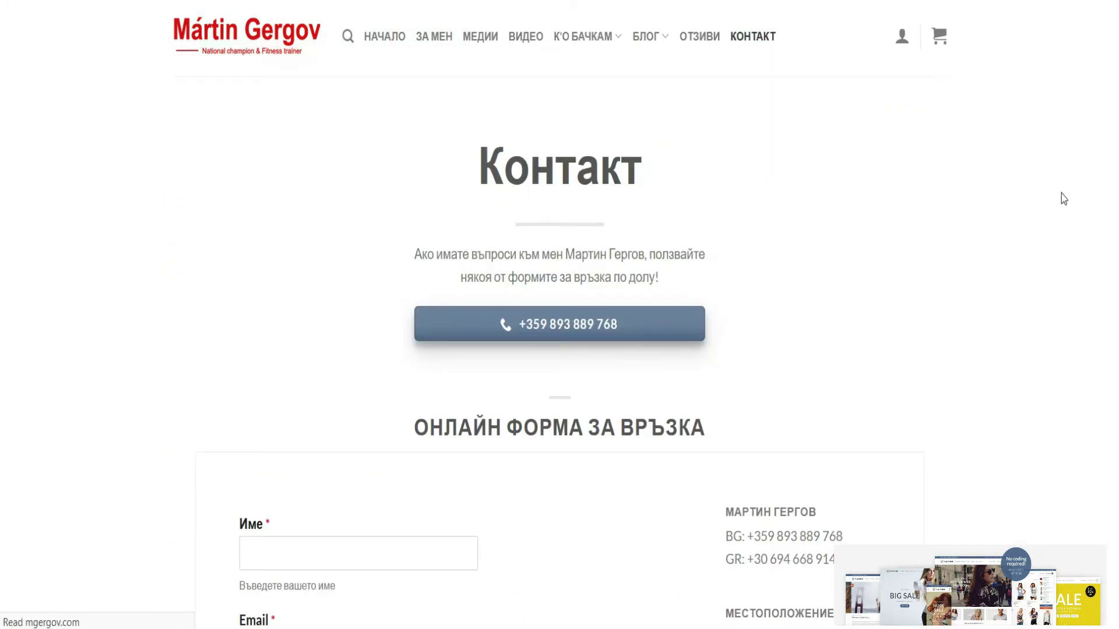
Step: Look through the Контакт page and its online contact form down to the submit option
{"action": "scroll", "coordinate": [1061, 199], "scroll_direction": "down", "scroll_amount": 6}
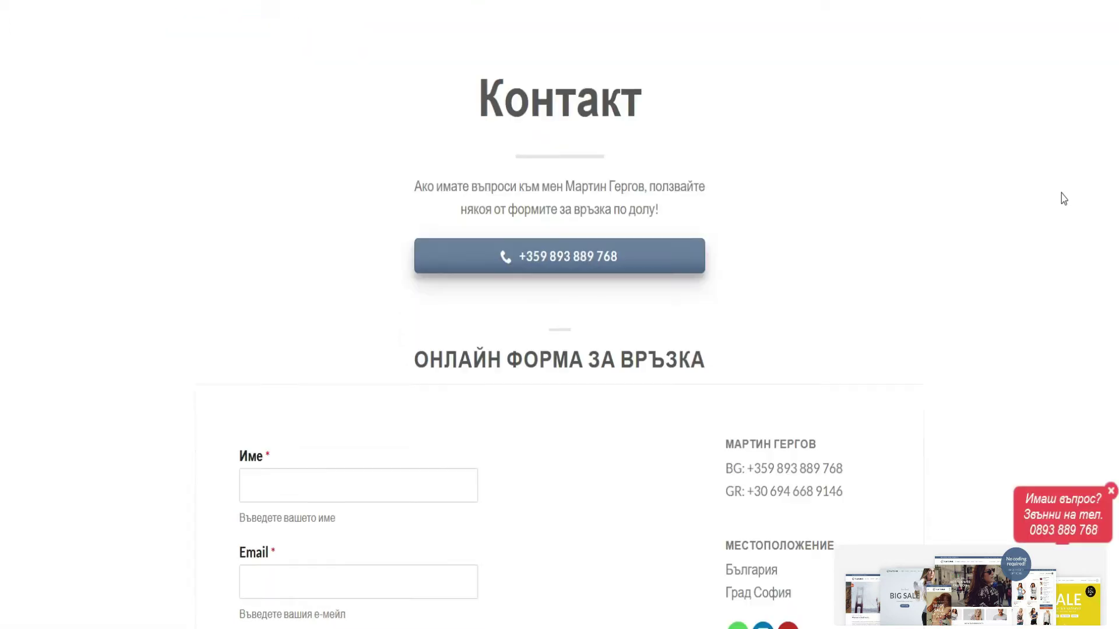
{"action": "scroll", "coordinate": [1059, 194], "scroll_direction": "down", "scroll_amount": 11}
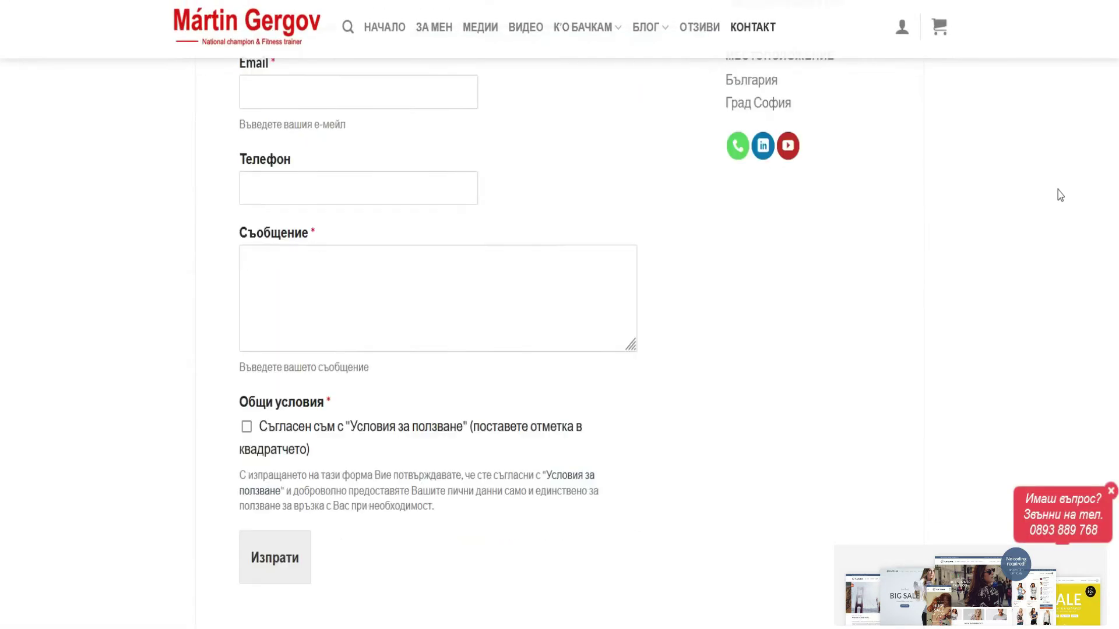
{"action": "scroll", "coordinate": [1059, 195], "scroll_direction": "down", "scroll_amount": 6}
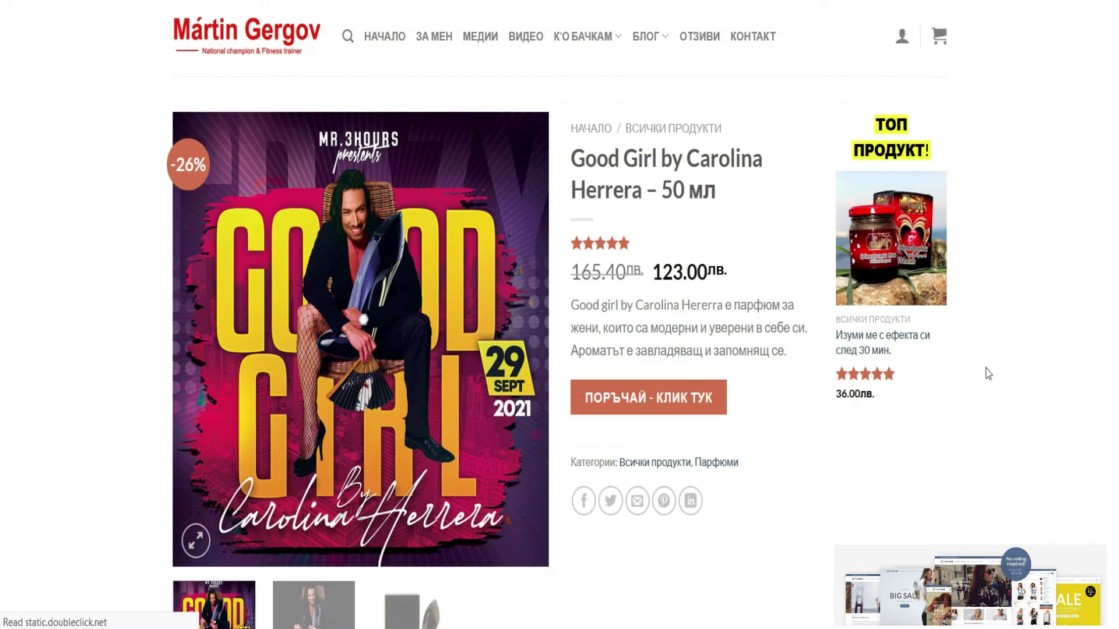
Step: Look through the Good Girl by Carolina Herrera product page and view the second gallery image
{"action": "scroll", "coordinate": [989, 374], "scroll_direction": "down", "scroll_amount": 6}
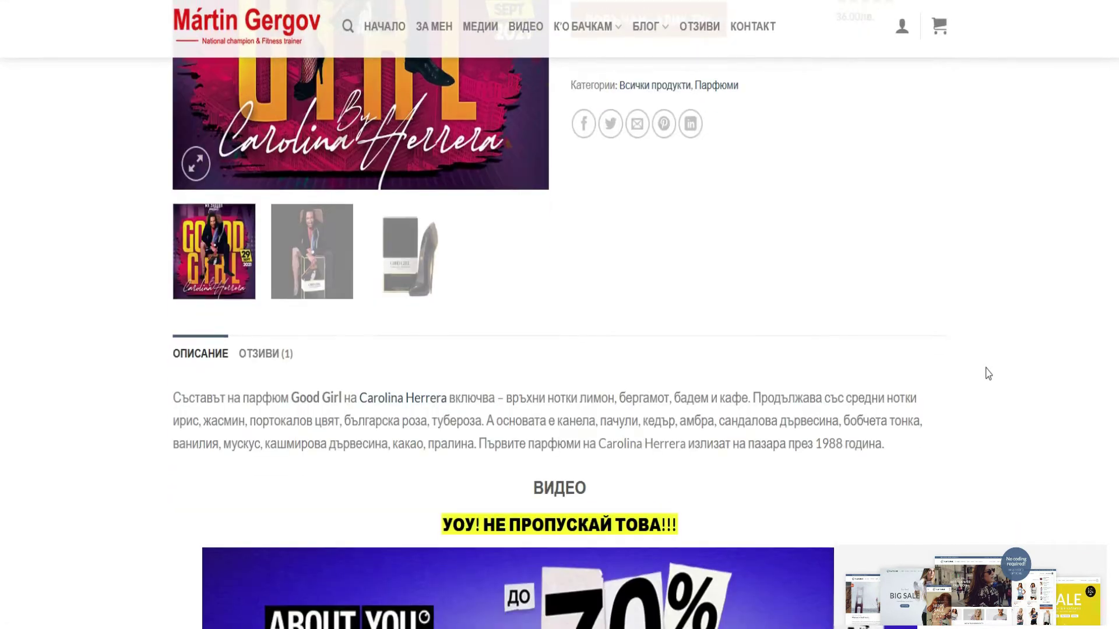
{"action": "left_click", "coordinate": [325, 293]}
{"action": "scroll", "coordinate": [475, 332], "scroll_direction": "up", "scroll_amount": 6}
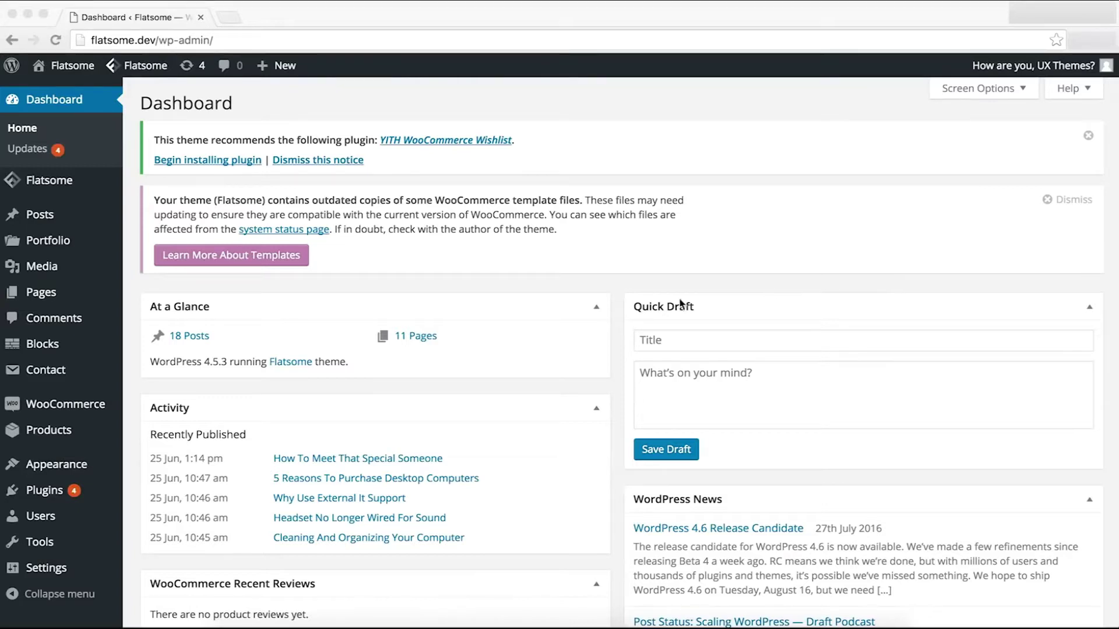
Step: Find the Home page in the site's page list and open it in UX Builder
{"action": "left_click", "coordinate": [52, 295]}
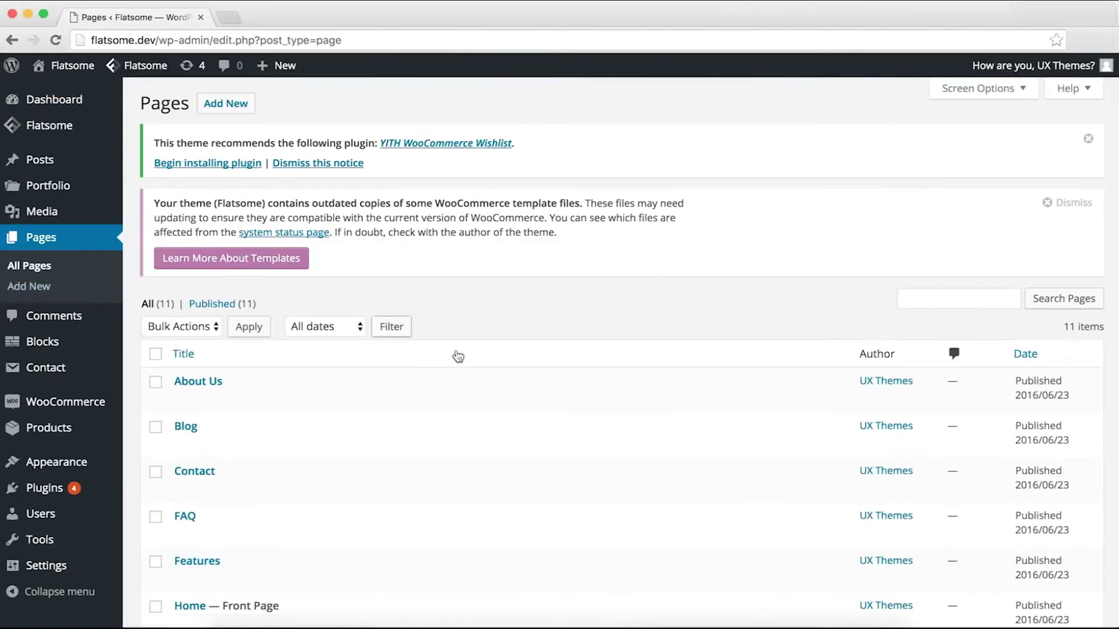
{"action": "scroll", "coordinate": [477, 373], "scroll_direction": "down", "scroll_amount": 5}
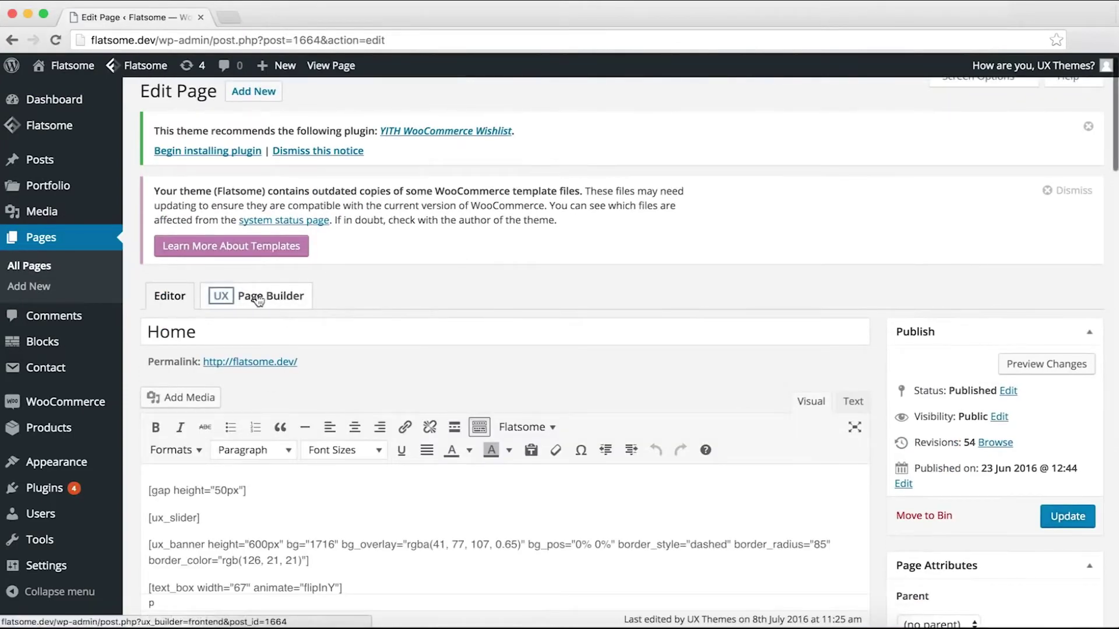
{"action": "mouse_move", "coordinate": [67, 66]}
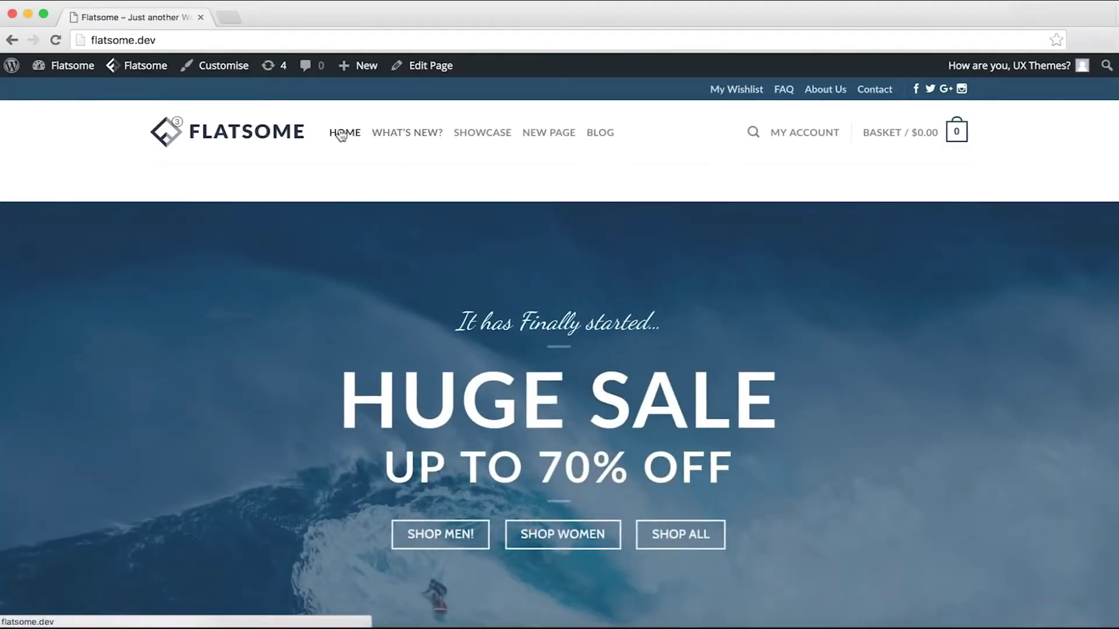
{"action": "mouse_move", "coordinate": [429, 65]}
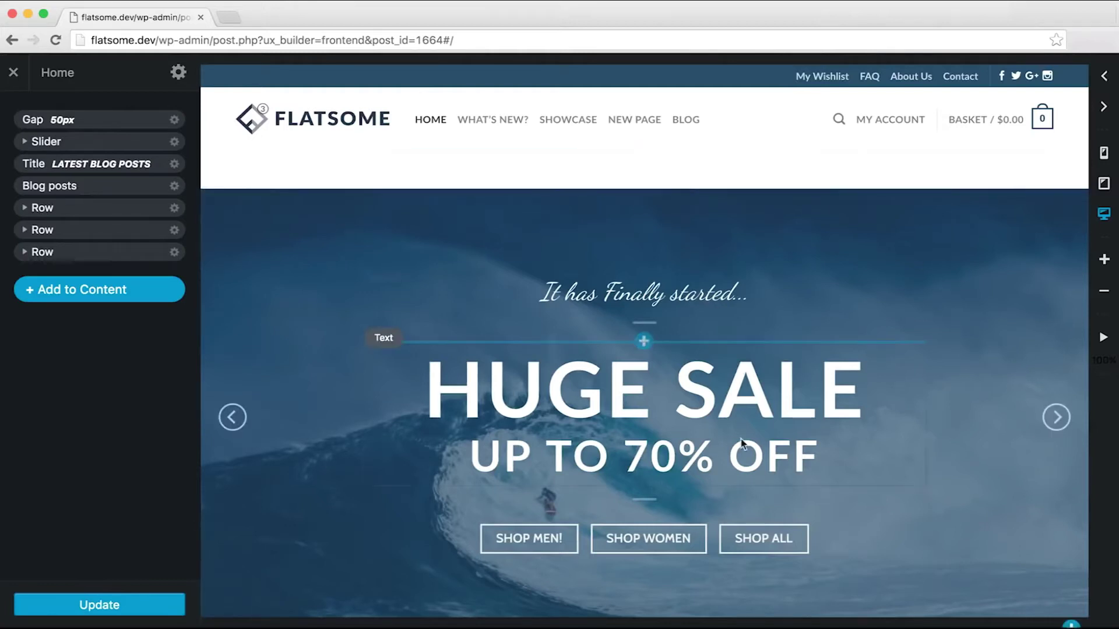
Step: Look through the Home page content in the builder, from the slider down to the Instagram feed
{"action": "scroll", "coordinate": [690, 434], "scroll_direction": "down", "scroll_amount": 10}
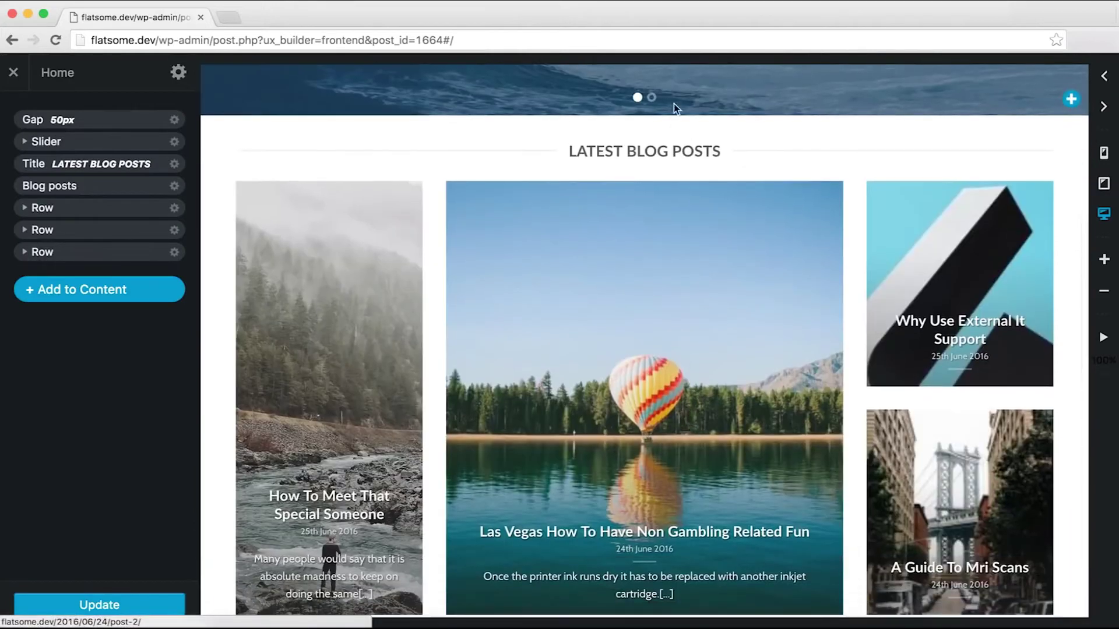
{"action": "scroll", "coordinate": [495, 458], "scroll_direction": "down", "scroll_amount": 8}
{"action": "scroll", "coordinate": [495, 458], "scroll_direction": "down", "scroll_amount": 2}
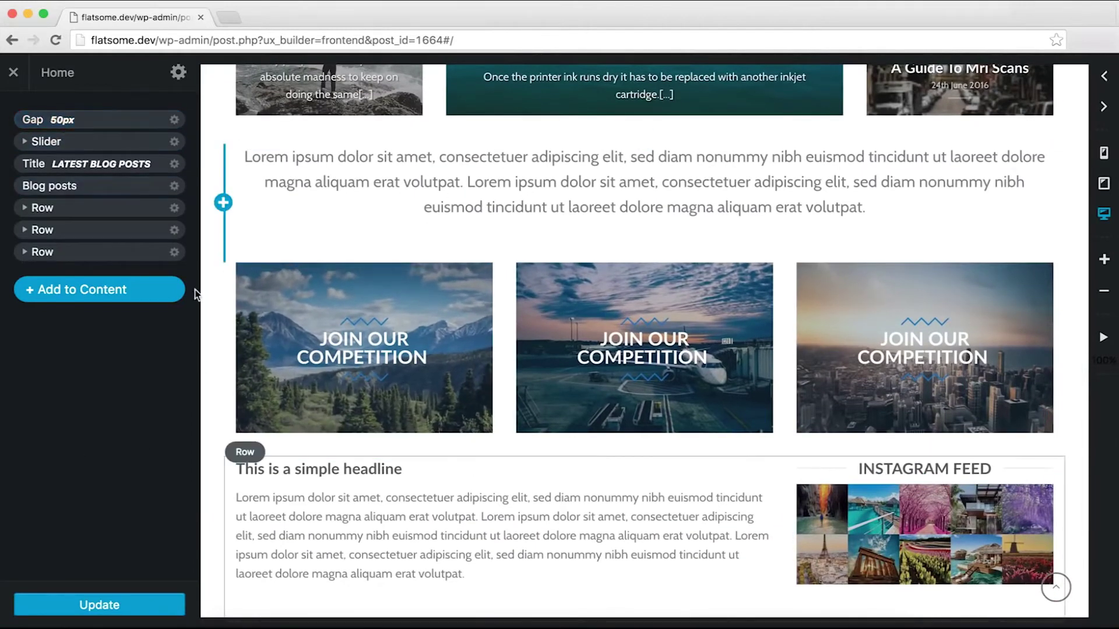
Step: Locate the Gap, Slider, Title and Blog posts elements in the Home page preview one after another
{"action": "left_click", "coordinate": [105, 120]}
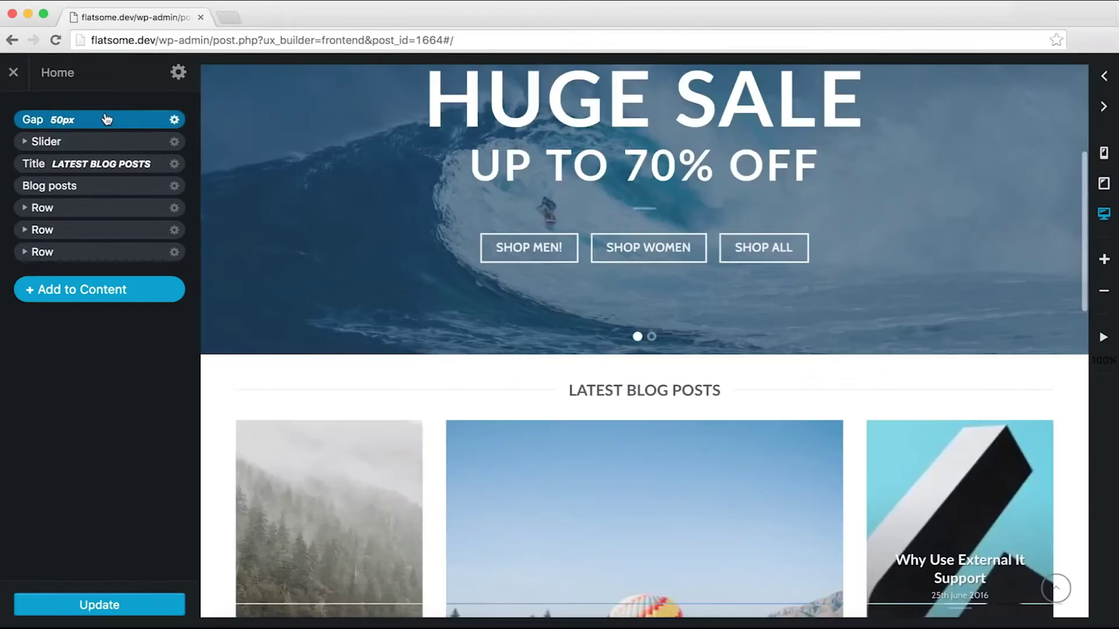
{"action": "left_click", "coordinate": [93, 143]}
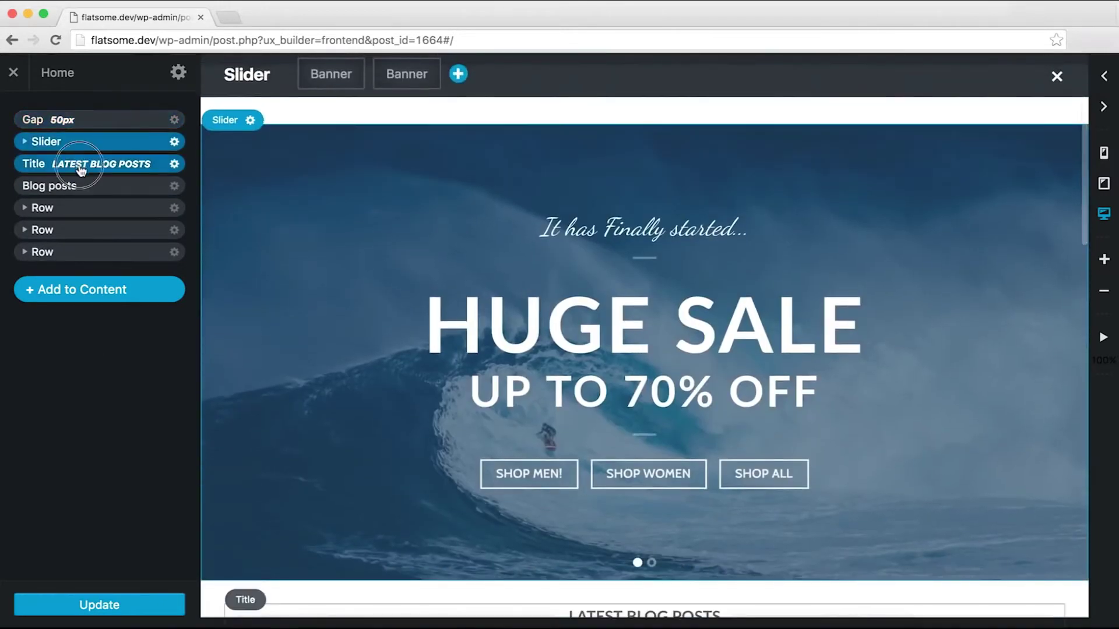
{"action": "left_click", "coordinate": [61, 165]}
{"action": "left_click", "coordinate": [76, 187]}
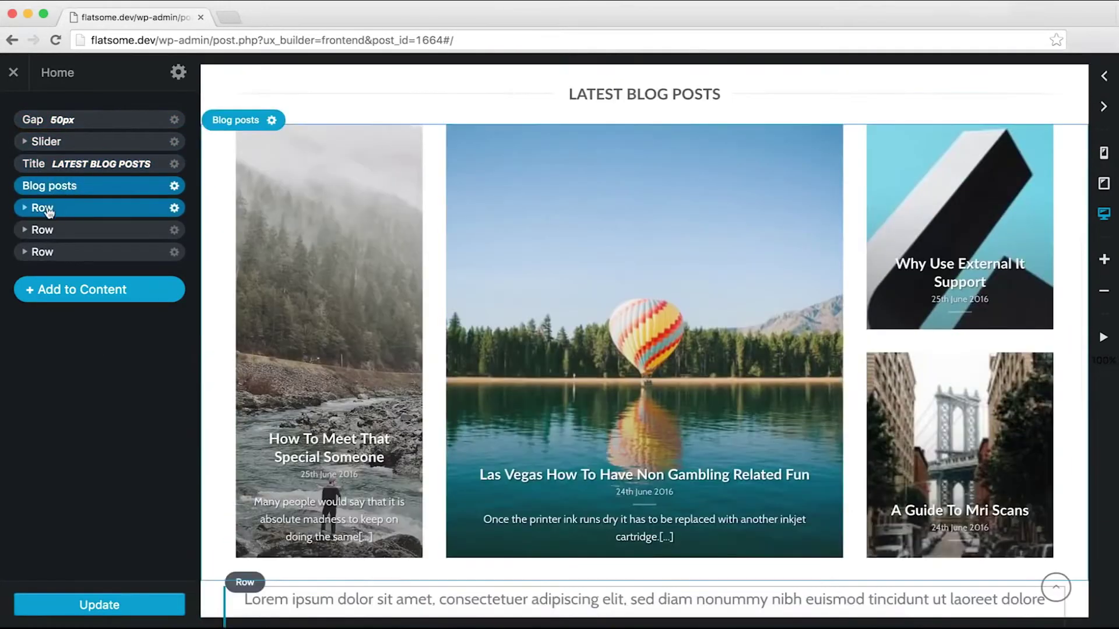
Step: Expand the first row below Blog posts and examine its 12/12 column and Text element
{"action": "left_click", "coordinate": [41, 210]}
{"action": "left_click", "coordinate": [25, 209]}
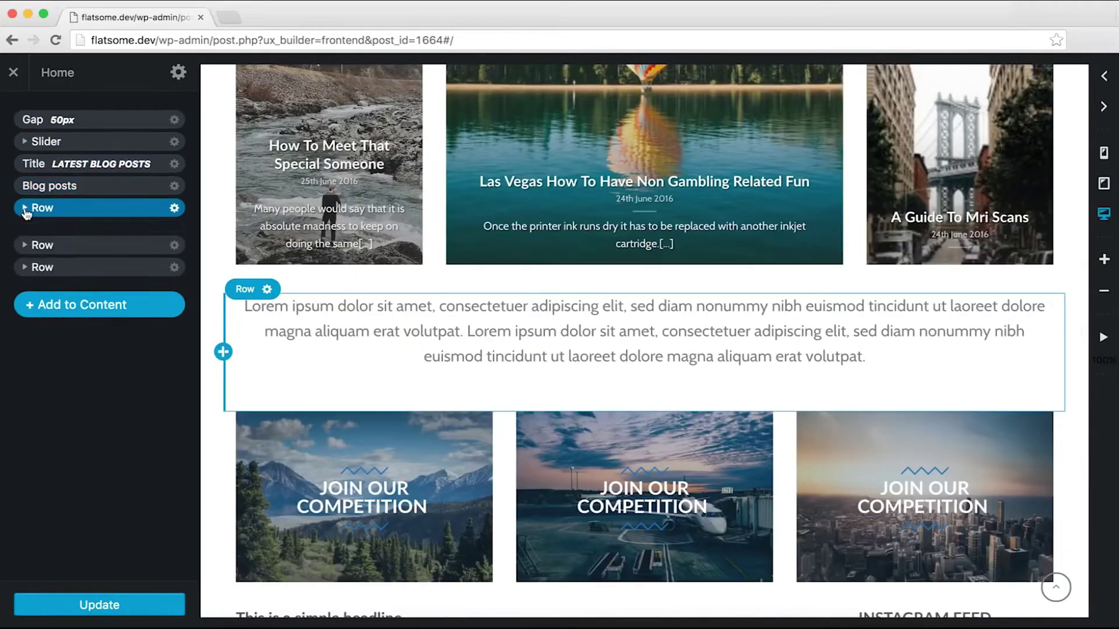
{"action": "left_click", "coordinate": [58, 230]}
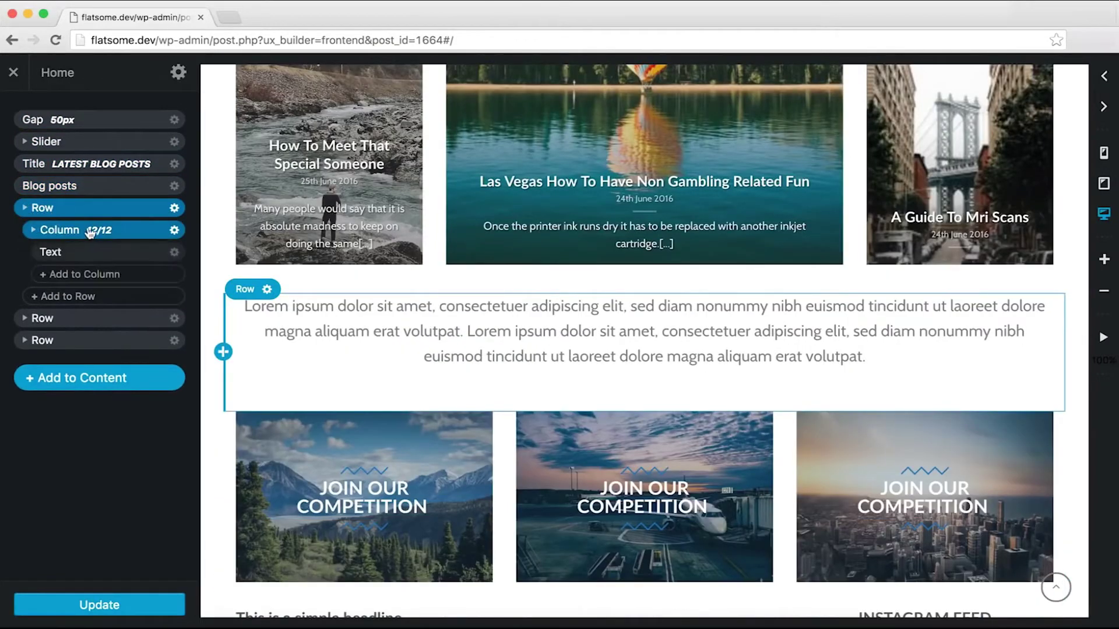
{"action": "left_click", "coordinate": [60, 253]}
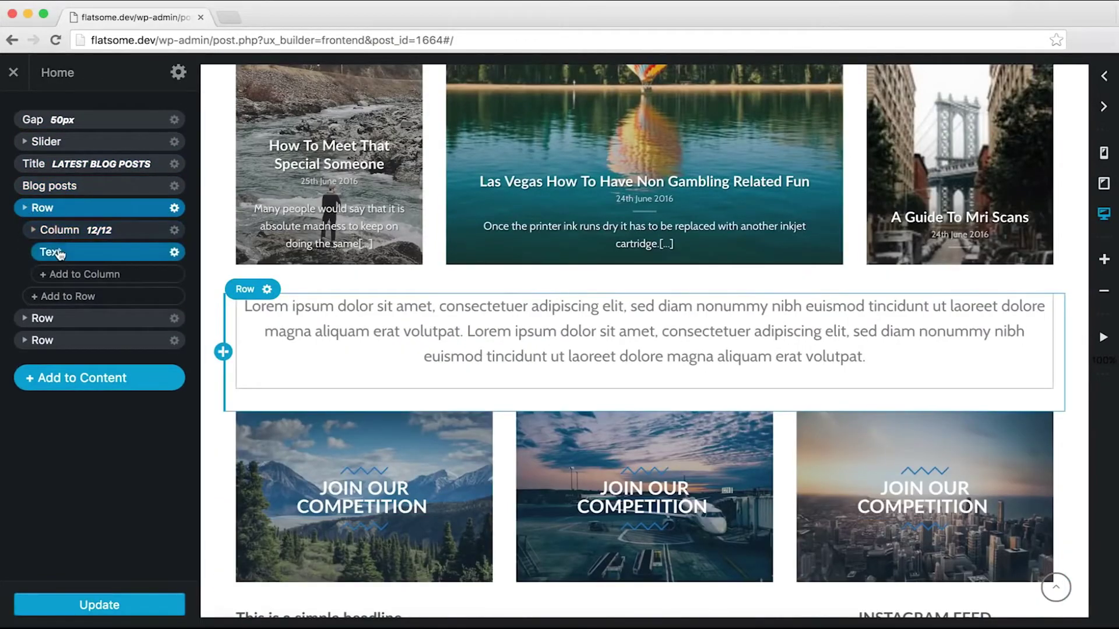
Step: Expand the row of three banners through its first 4/12 column, Banner and Text Box, and select the nested Text element
{"action": "left_click", "coordinate": [66, 319]}
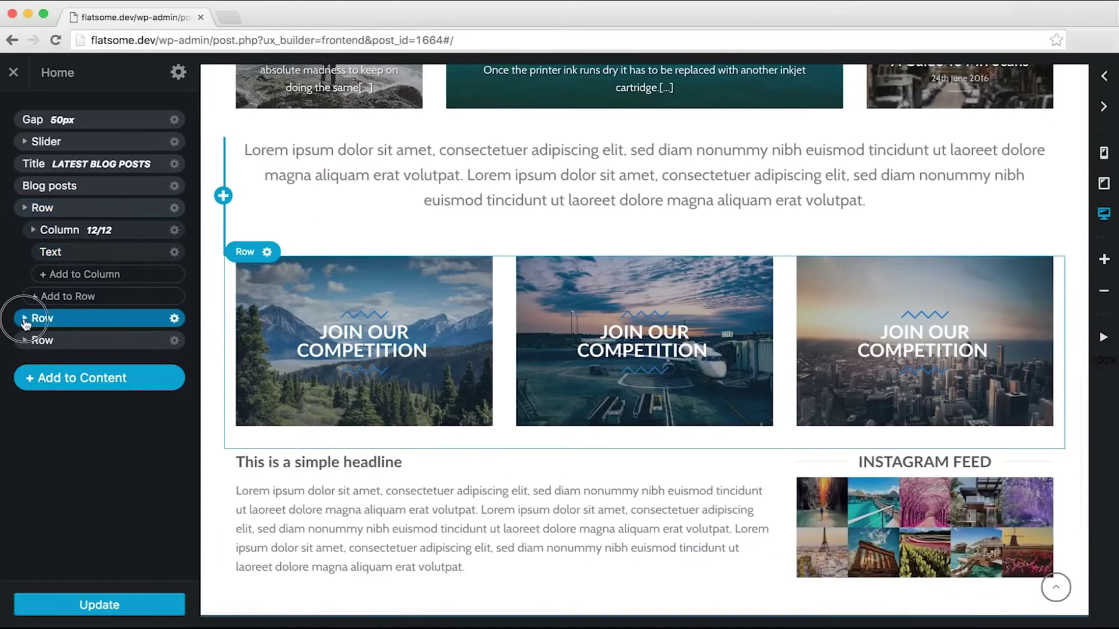
{"action": "left_click", "coordinate": [25, 320]}
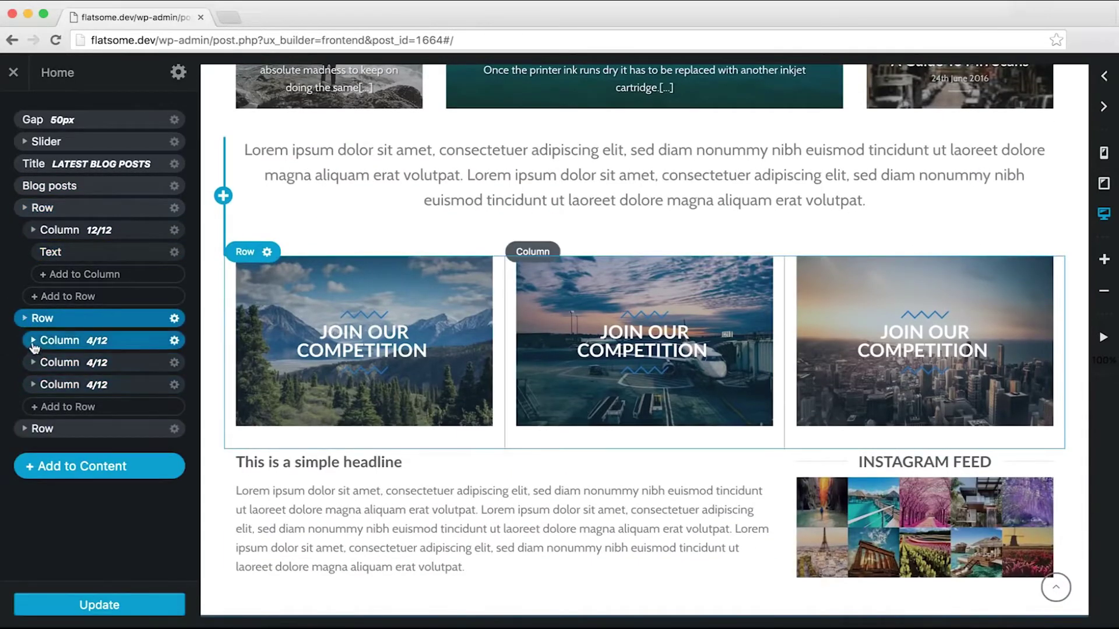
{"action": "left_click", "coordinate": [33, 342]}
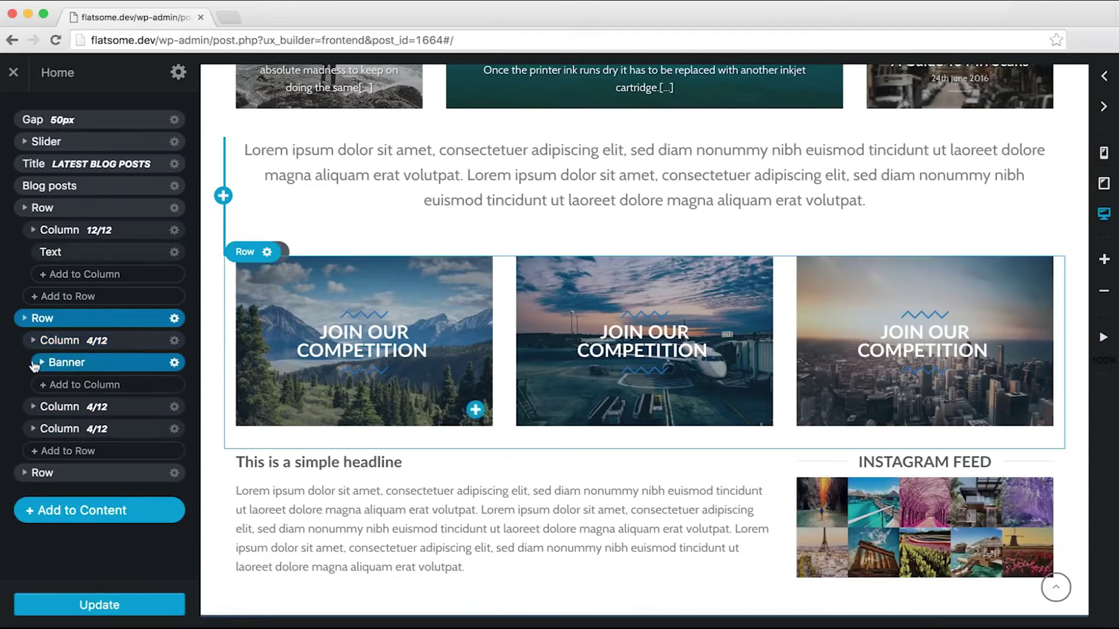
{"action": "left_click", "coordinate": [37, 363]}
{"action": "left_click", "coordinate": [63, 385]}
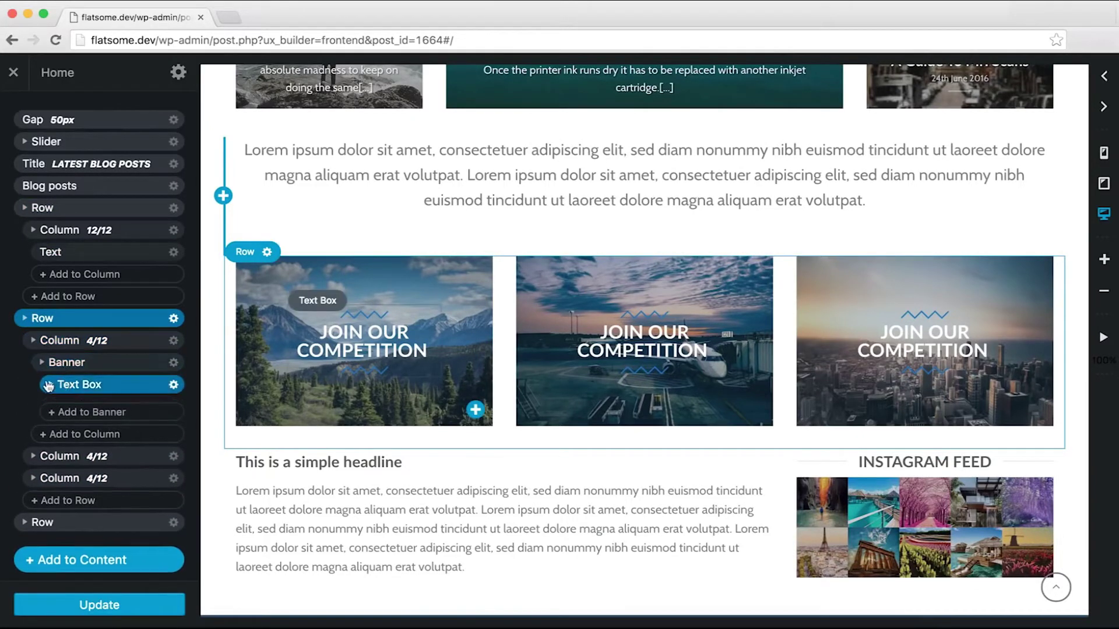
{"action": "left_click", "coordinate": [90, 407]}
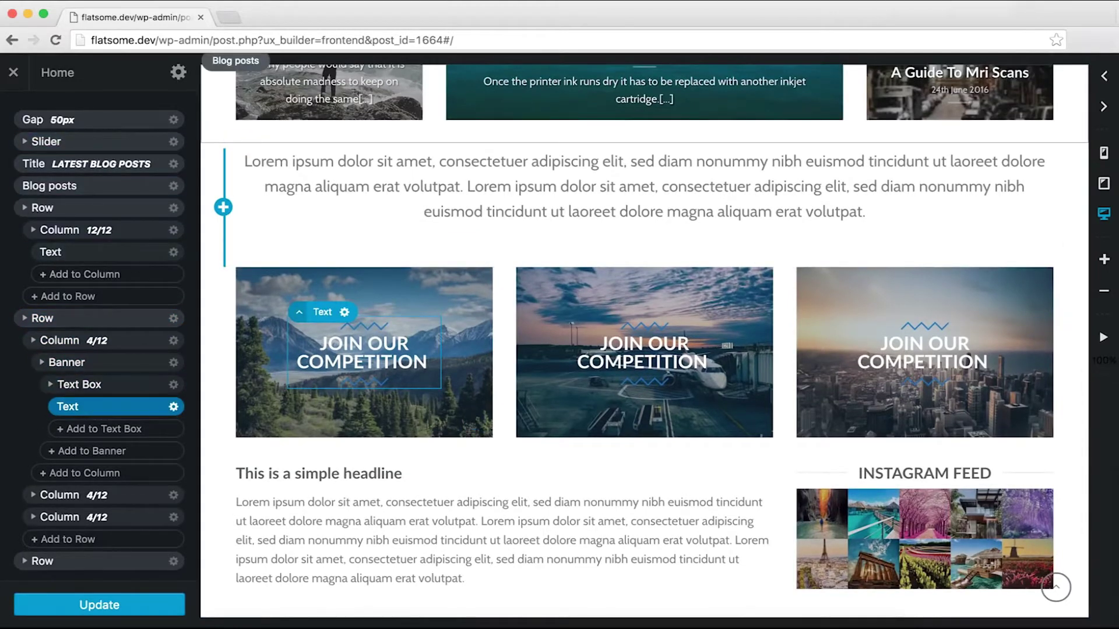
Step: Leave the Home page builder and open the site's New Page in UX Builder
{"action": "left_click", "coordinate": [13, 73]}
{"action": "left_click", "coordinate": [659, 220]}
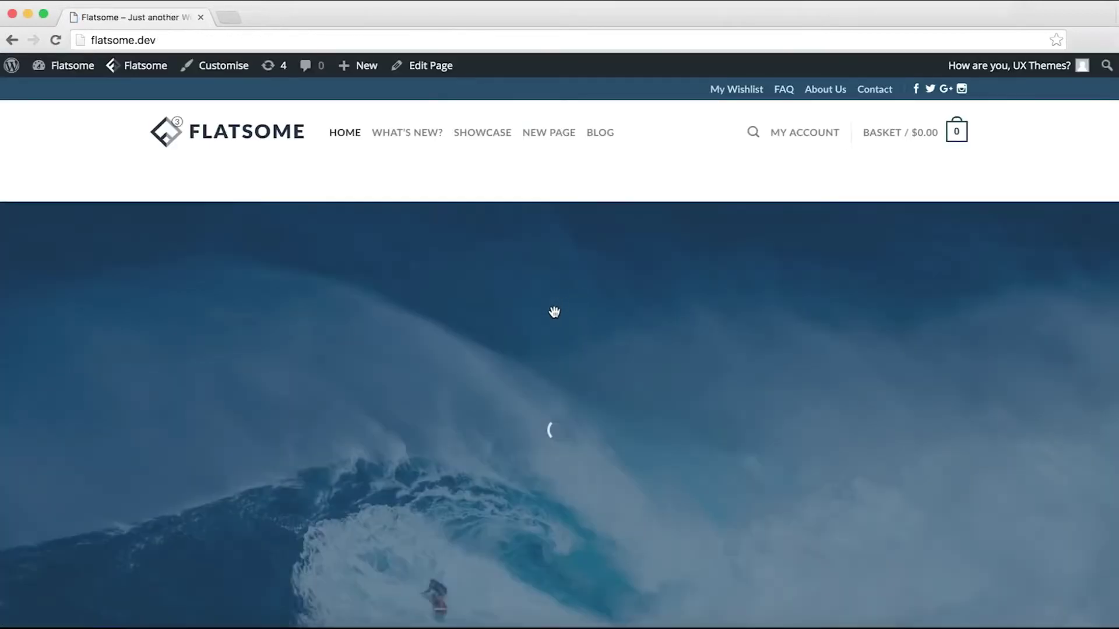
{"action": "left_click", "coordinate": [546, 137]}
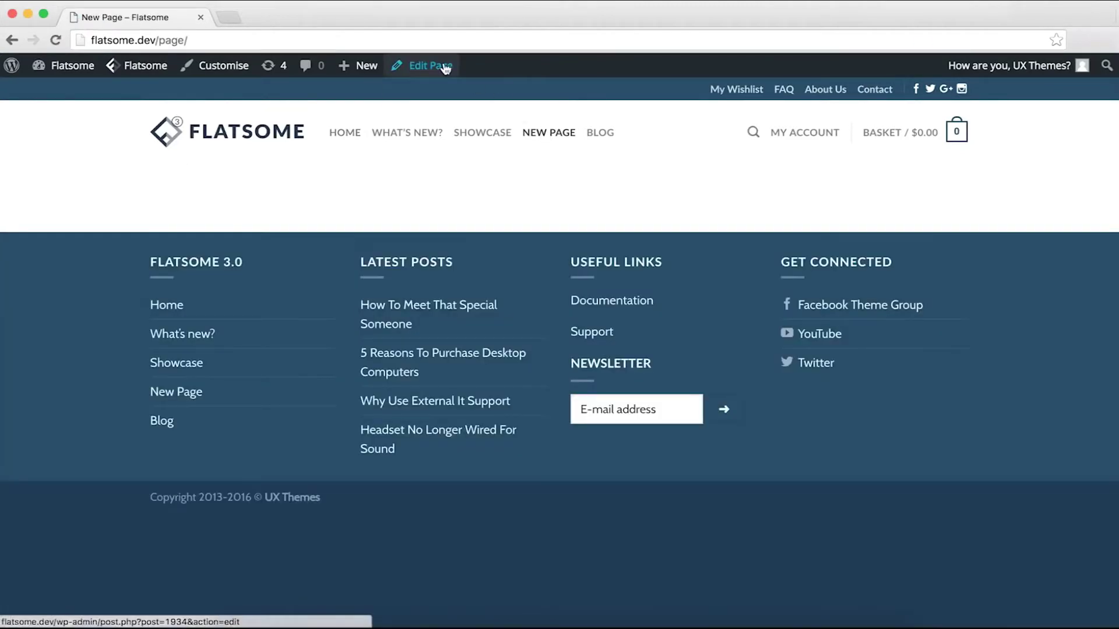
{"action": "mouse_move", "coordinate": [445, 69]}
{"action": "left_click", "coordinate": [438, 99]}
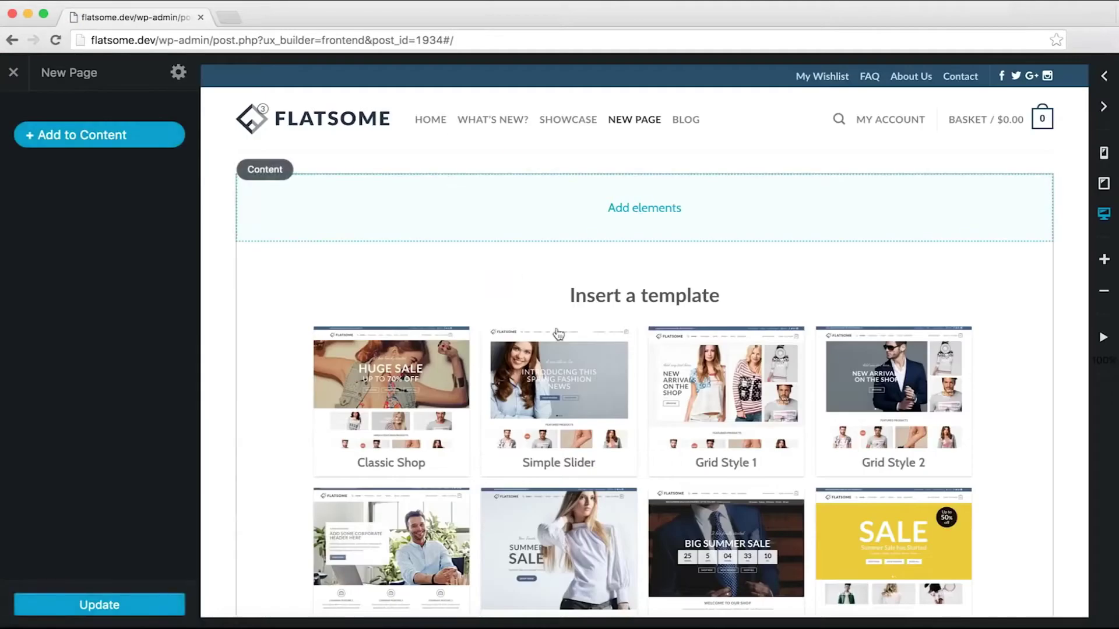
Step: Look through the page templates offered for New Page, from Classic Shop to Explore
{"action": "scroll", "coordinate": [988, 306], "scroll_direction": "down", "scroll_amount": 5}
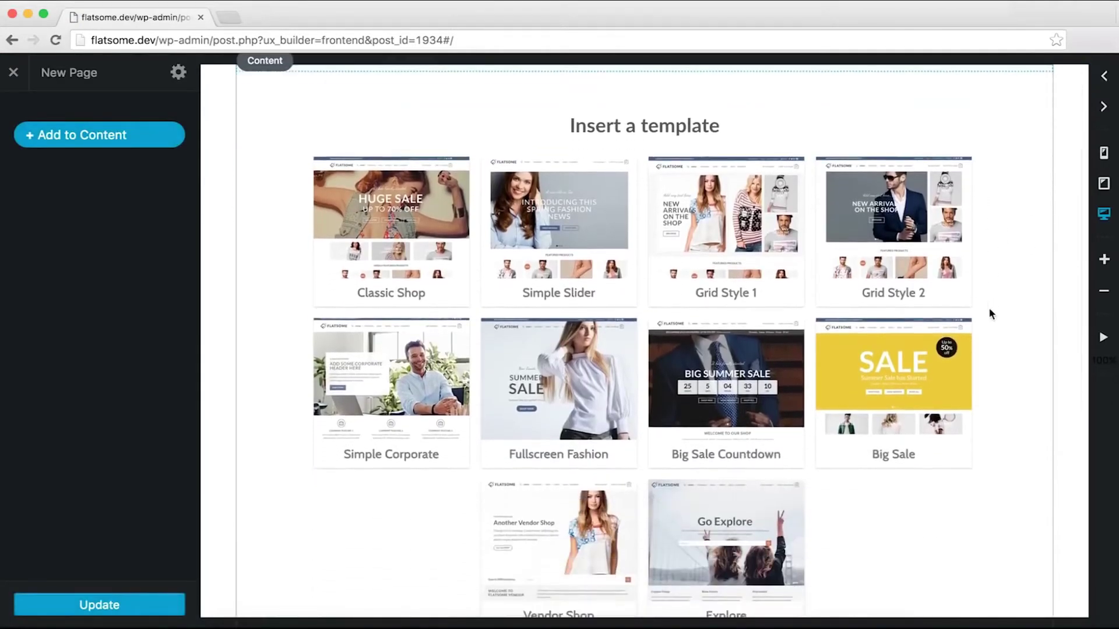
{"action": "scroll", "coordinate": [988, 307], "scroll_direction": "down", "scroll_amount": 1}
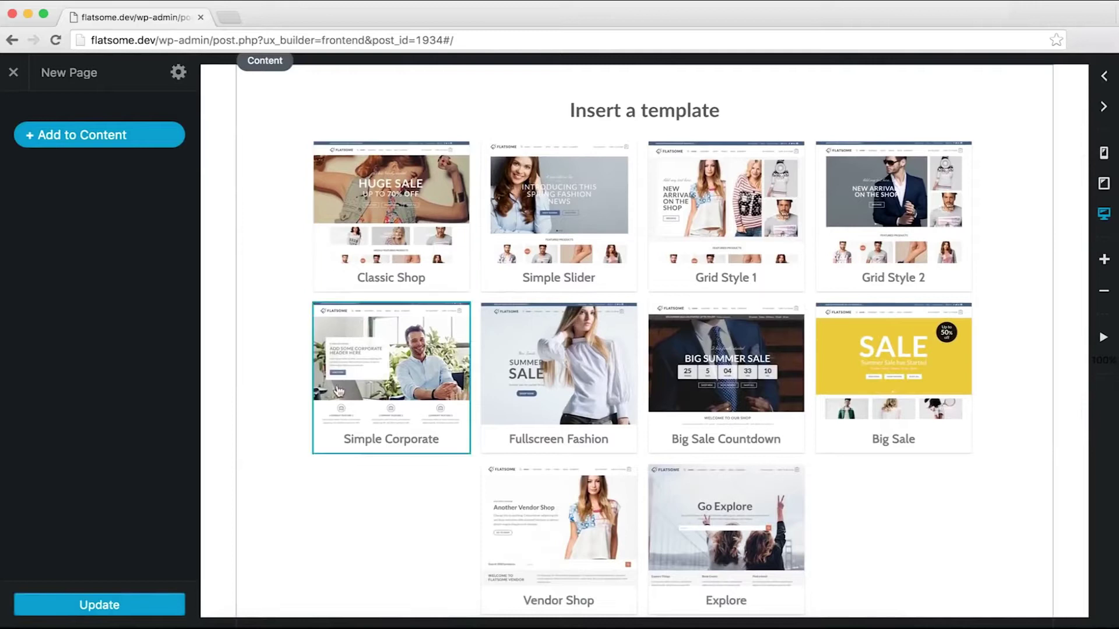
{"action": "scroll", "coordinate": [641, 161], "scroll_direction": "up", "scroll_amount": 5}
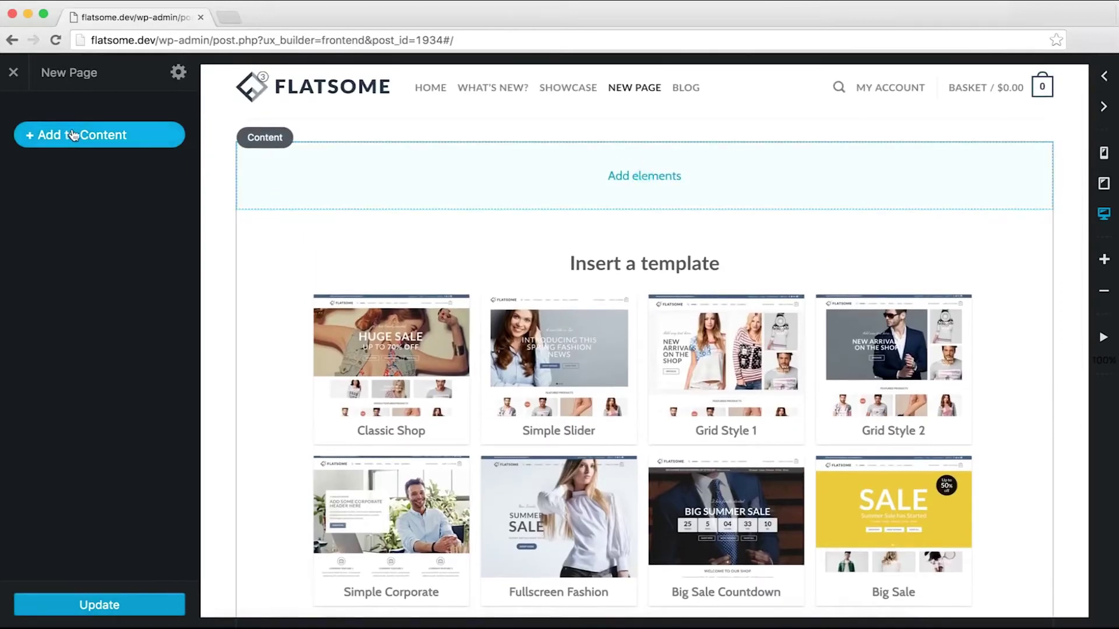
Step: Open the element library for the empty page content and look through its layout and content elements
{"action": "left_click", "coordinate": [643, 176]}
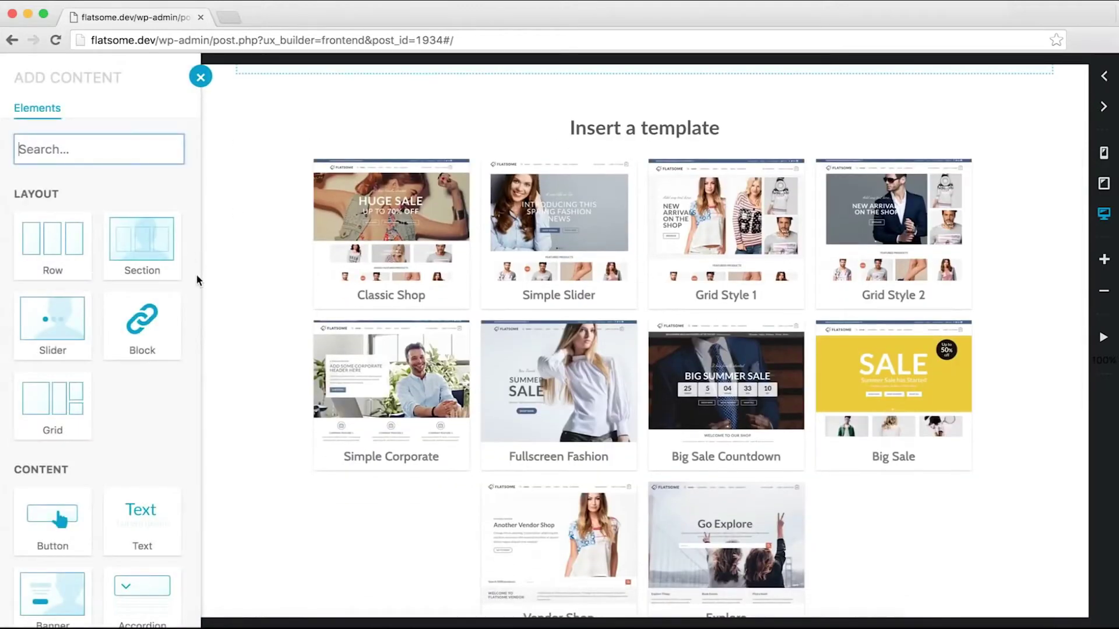
{"action": "scroll", "coordinate": [99, 314], "scroll_direction": "down", "scroll_amount": 3}
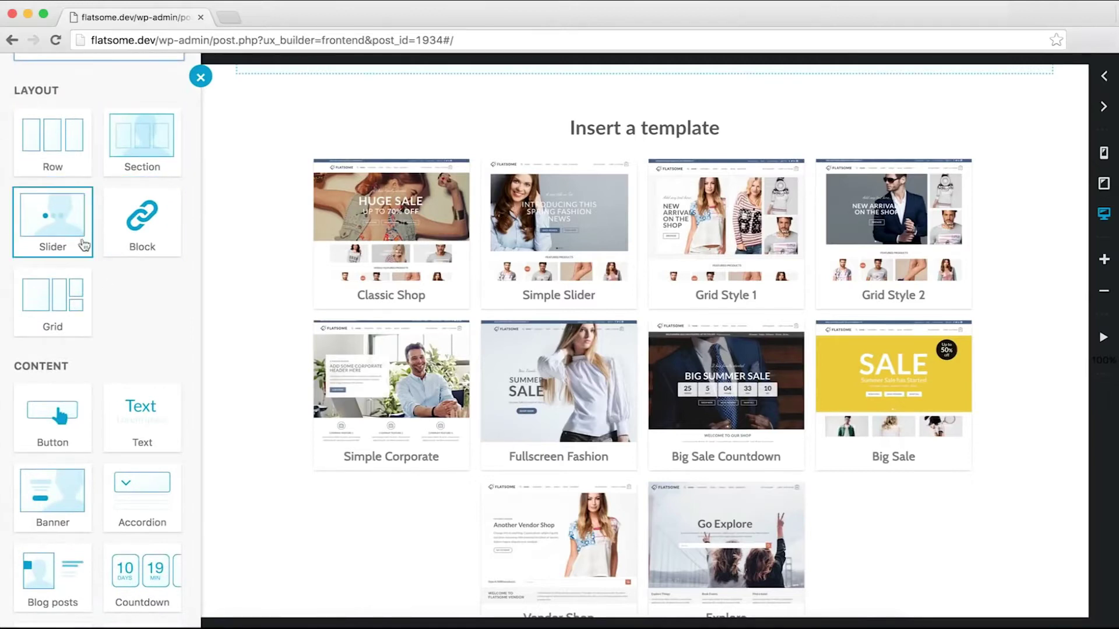
{"action": "scroll", "coordinate": [96, 251], "scroll_direction": "down", "scroll_amount": 5}
{"action": "scroll", "coordinate": [80, 282], "scroll_direction": "down", "scroll_amount": 12}
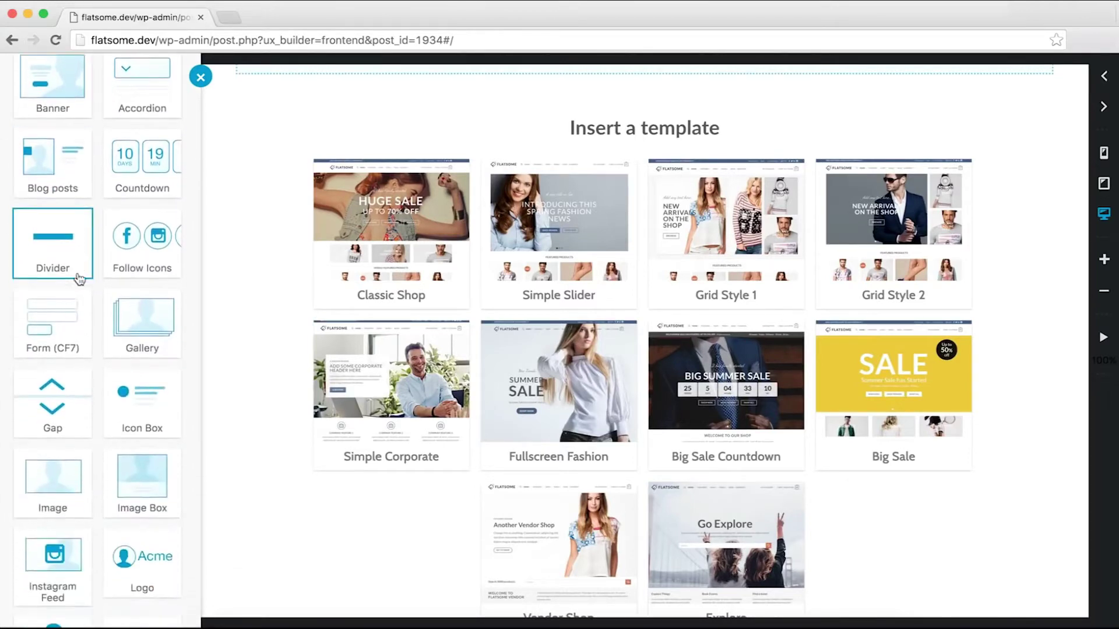
Step: Look through the remaining content and shop elements, and add a Banner element to the page content
{"action": "scroll", "coordinate": [80, 282], "scroll_direction": "down", "scroll_amount": 5}
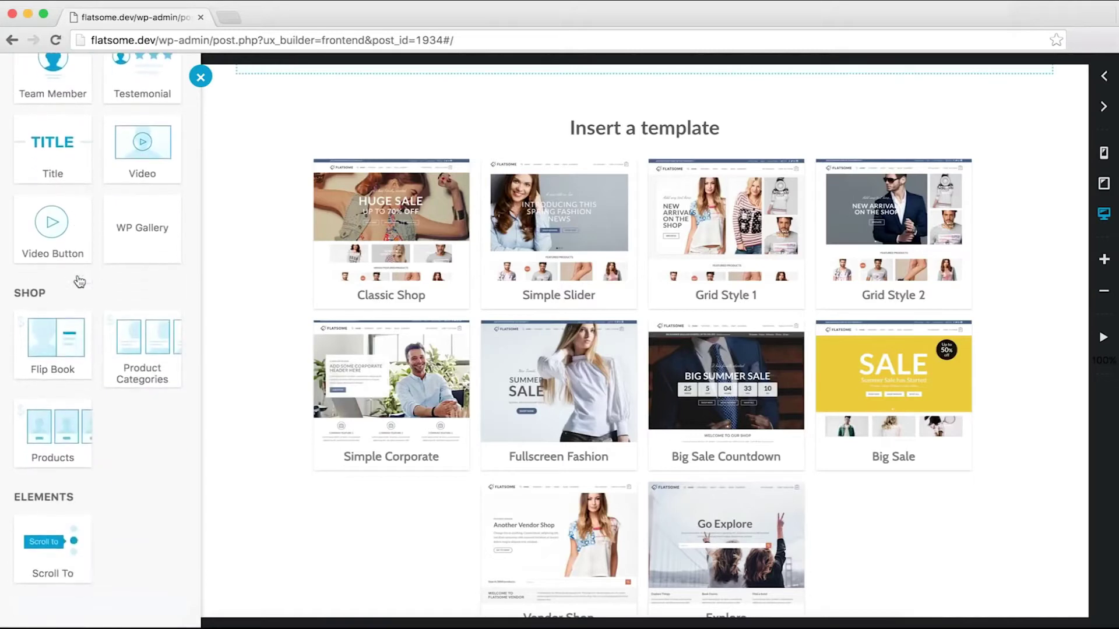
{"action": "scroll", "coordinate": [53, 539], "scroll_direction": "up", "scroll_amount": 20}
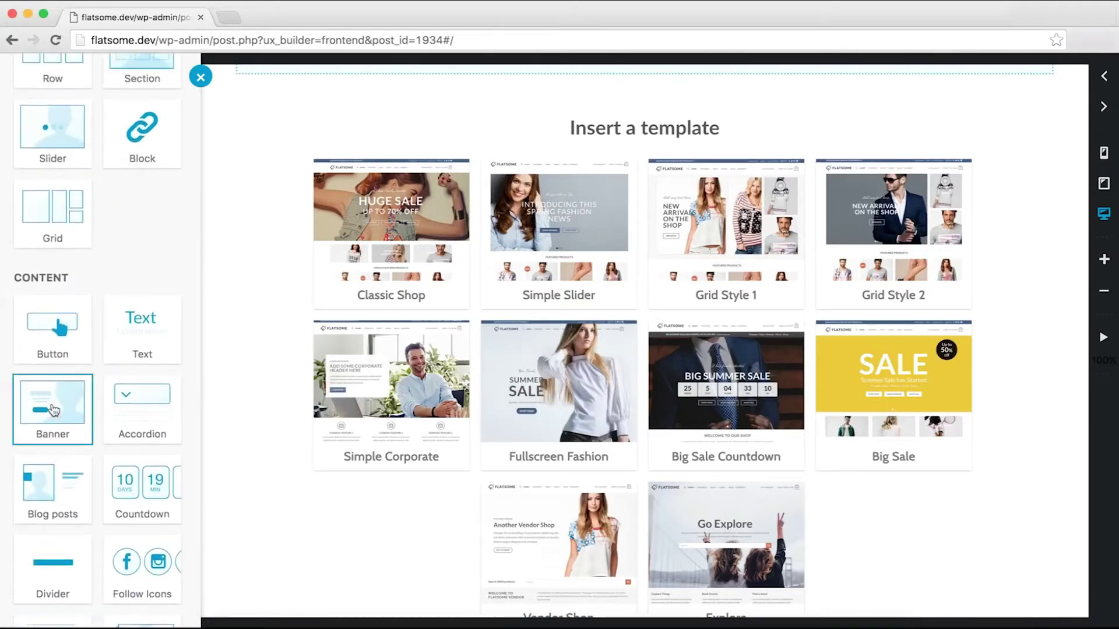
{"action": "left_click", "coordinate": [53, 409]}
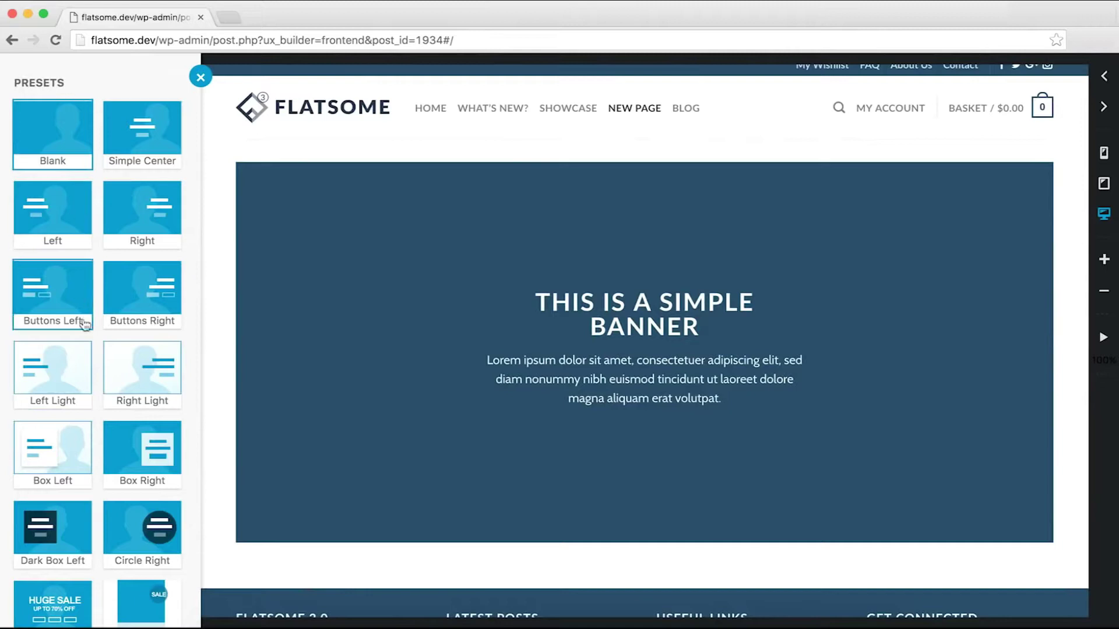
Step: Preview several banner presets, including the Huge Sale design, and settle on the Blank preset
{"action": "left_click", "coordinate": [76, 489]}
{"action": "left_click", "coordinate": [92, 549]}
{"action": "left_click", "coordinate": [153, 557]}
{"action": "left_click", "coordinate": [136, 603]}
{"action": "left_click", "coordinate": [36, 606]}
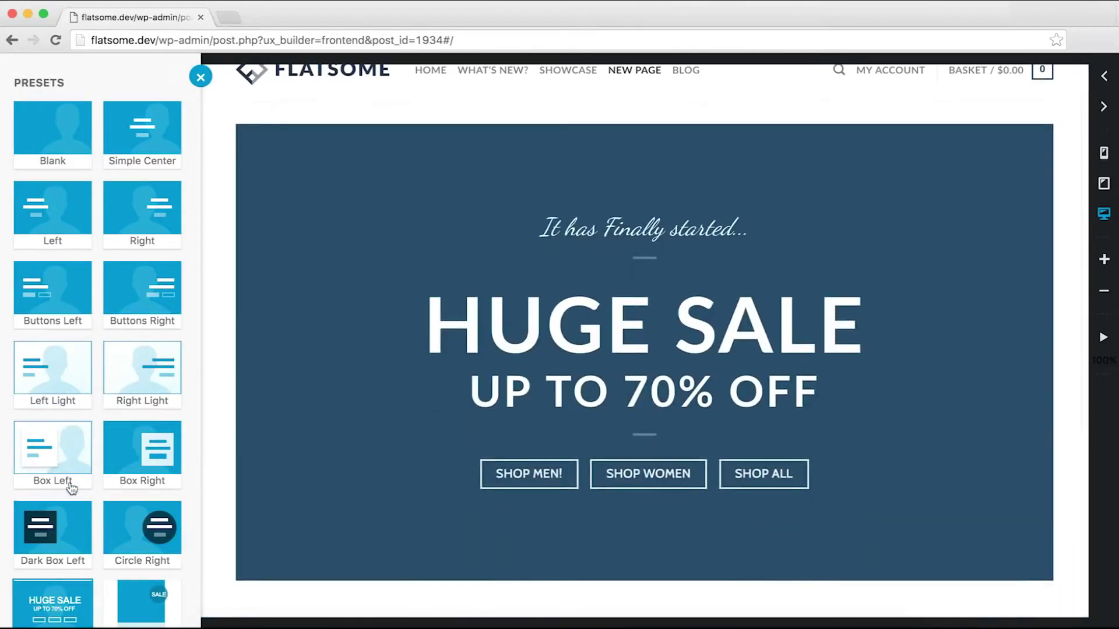
{"action": "left_click", "coordinate": [52, 145]}
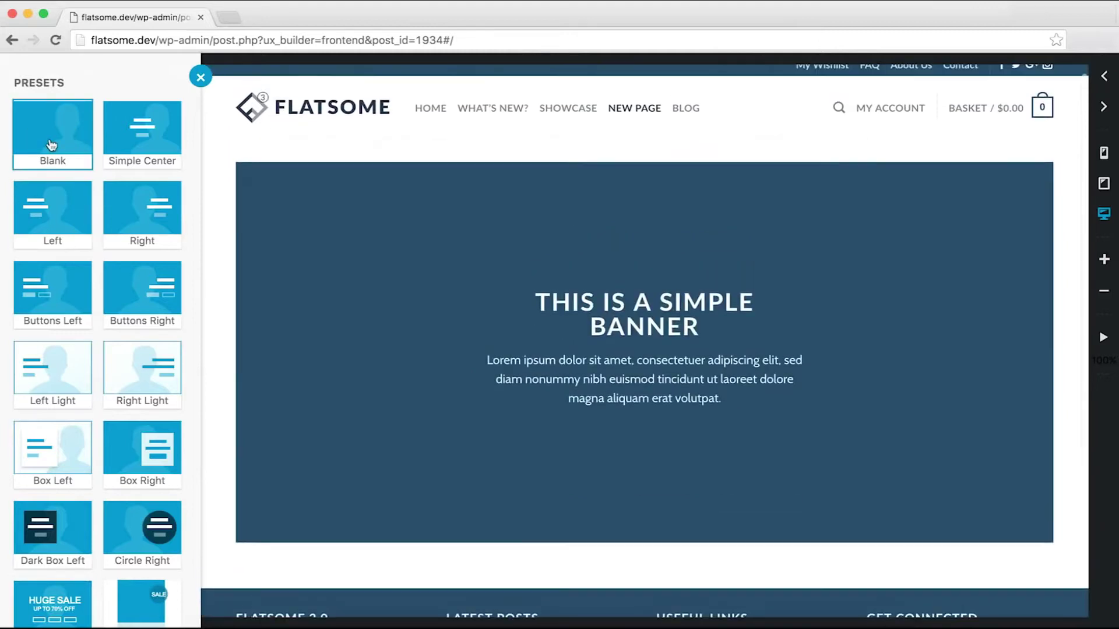
{"action": "left_click", "coordinate": [197, 79]}
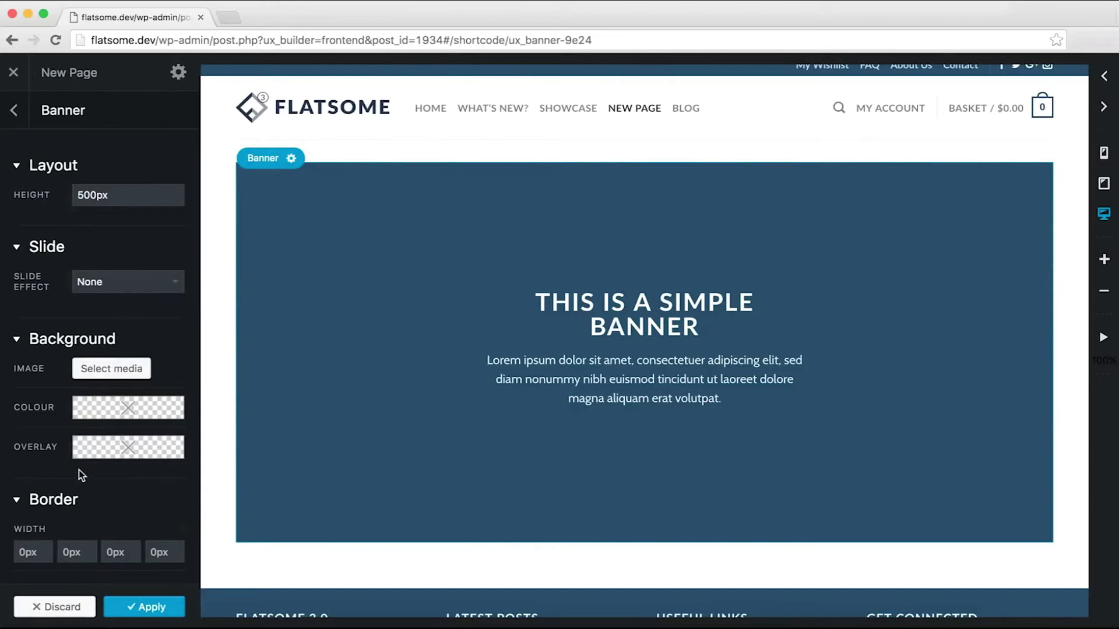
Step: Set the banner's height to 489px and check the available slide effects, keeping None
{"action": "scroll", "coordinate": [78, 470], "scroll_direction": "down", "scroll_amount": 6}
{"action": "scroll", "coordinate": [79, 465], "scroll_direction": "up", "scroll_amount": 6}
{"action": "mouse_move", "coordinate": [93, 192]}
{"action": "left_mouse_down"}
{"action": "mouse_move", "coordinate": [102, 208]}
{"action": "mouse_move", "coordinate": [112, 200]}
{"action": "mouse_move", "coordinate": [106, 207]}
{"action": "left_mouse_up"}
{"action": "left_click", "coordinate": [110, 282]}
{"action": "left_click", "coordinate": [117, 260]}
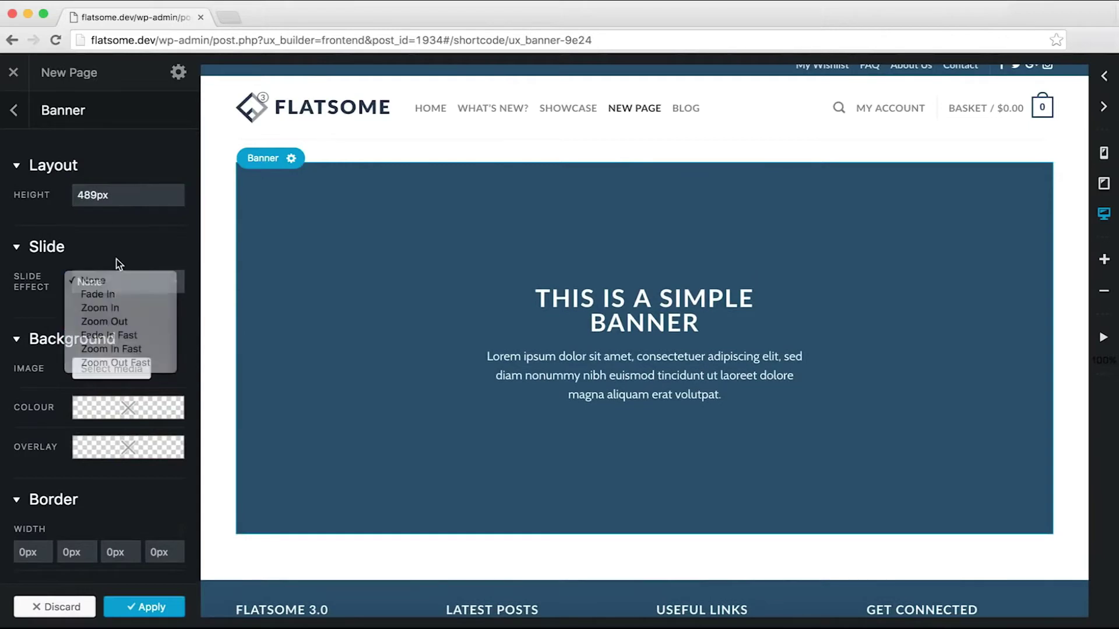
Step: Use the mountain valley photo with pine trees as the banner's background image and centre its focus point at 50% 50%
{"action": "left_click", "coordinate": [105, 370]}
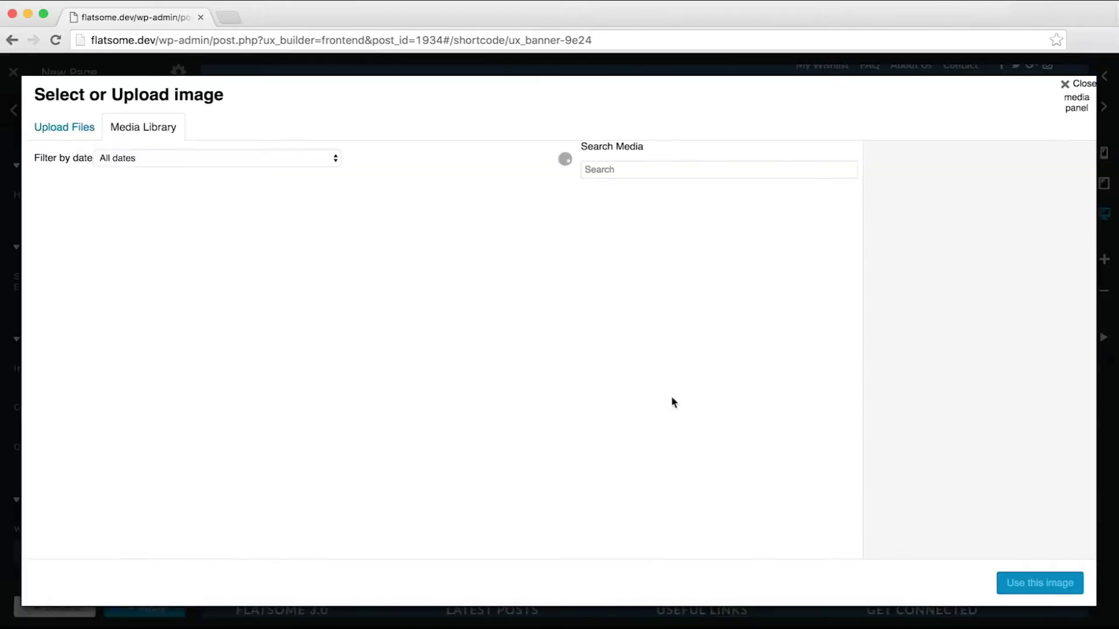
{"action": "scroll", "coordinate": [699, 379], "scroll_direction": "down", "scroll_amount": 3}
{"action": "scroll", "coordinate": [612, 321], "scroll_direction": "up", "scroll_amount": 1}
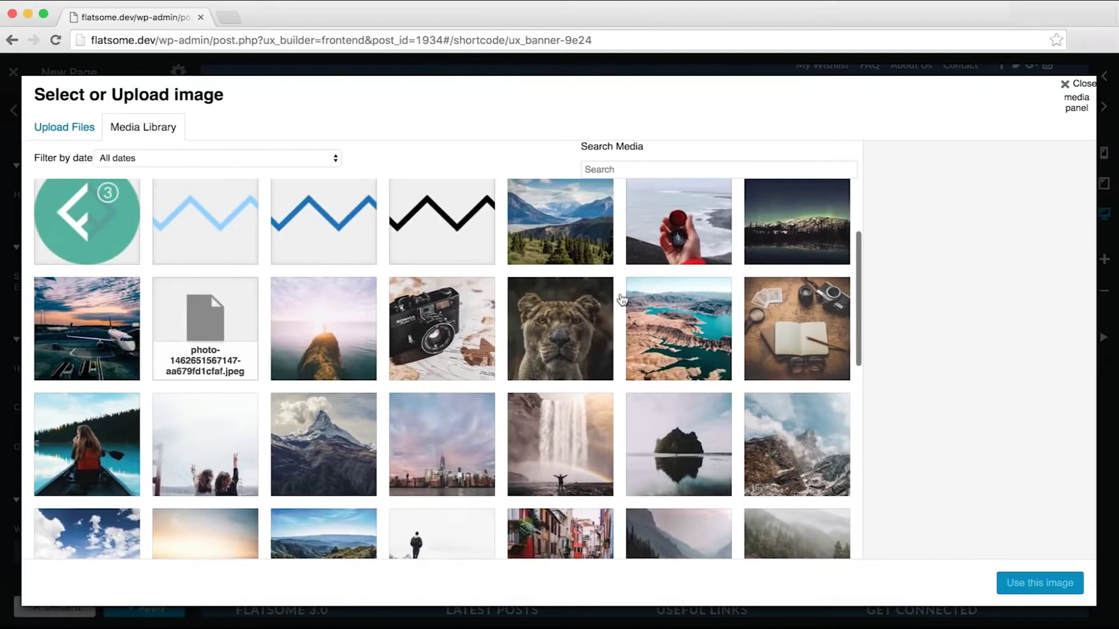
{"action": "left_click", "coordinate": [560, 244]}
{"action": "left_click", "coordinate": [1011, 582]}
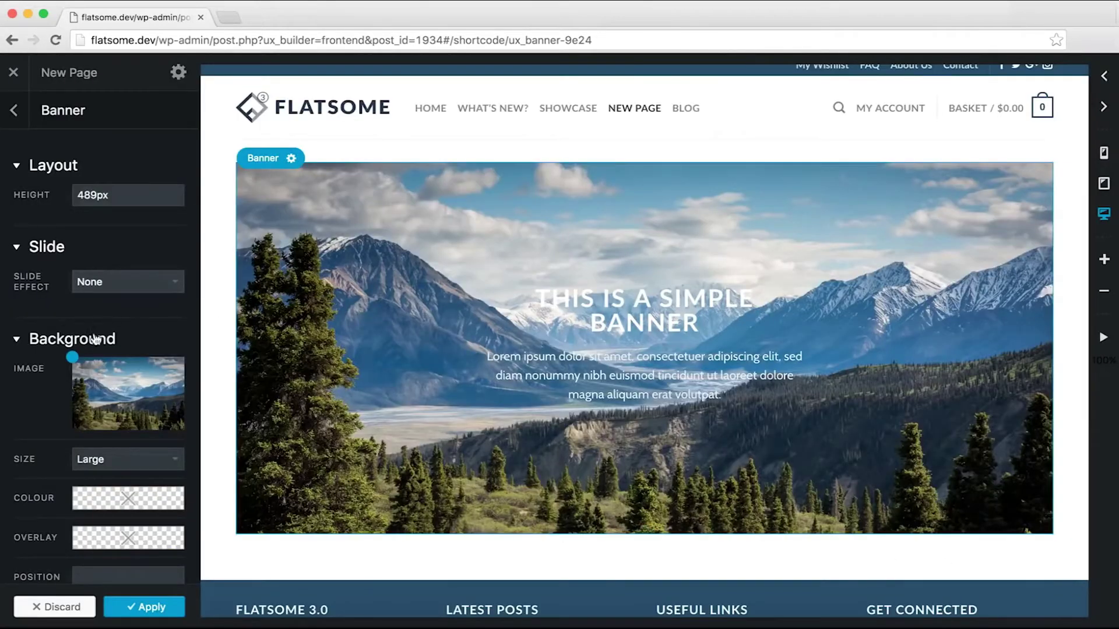
{"action": "left_click_drag", "start_coordinate": [71, 356], "coordinate": [129, 394]}
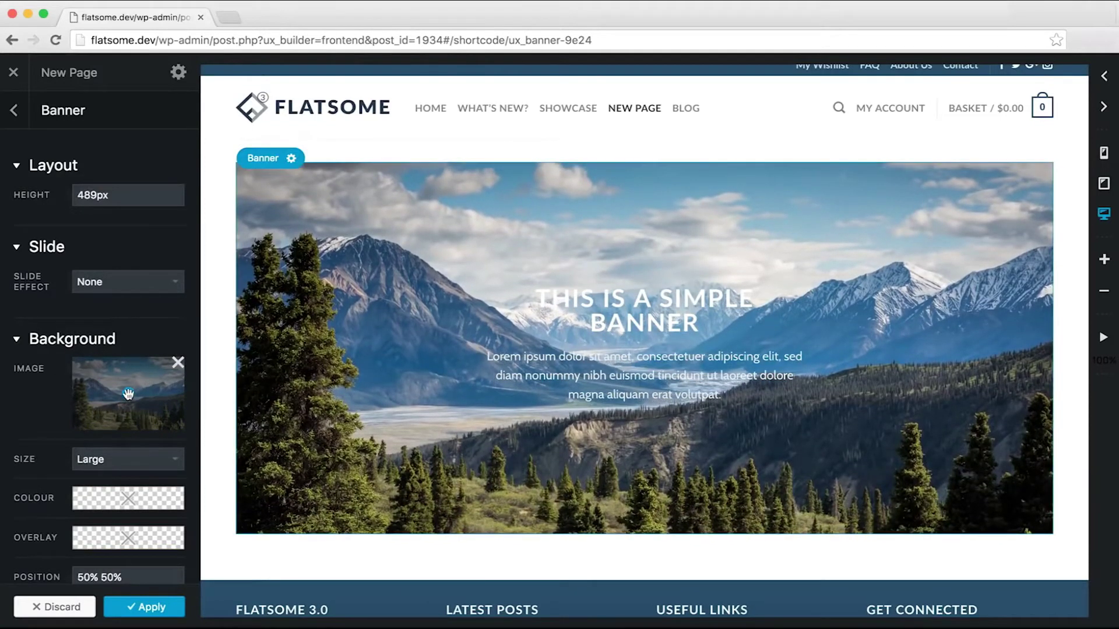
Step: Give the banner background a blue overlay of rgba(56, 79, 123, 0.72) and apply the banner settings
{"action": "scroll", "coordinate": [130, 466], "scroll_direction": "down", "scroll_amount": 3}
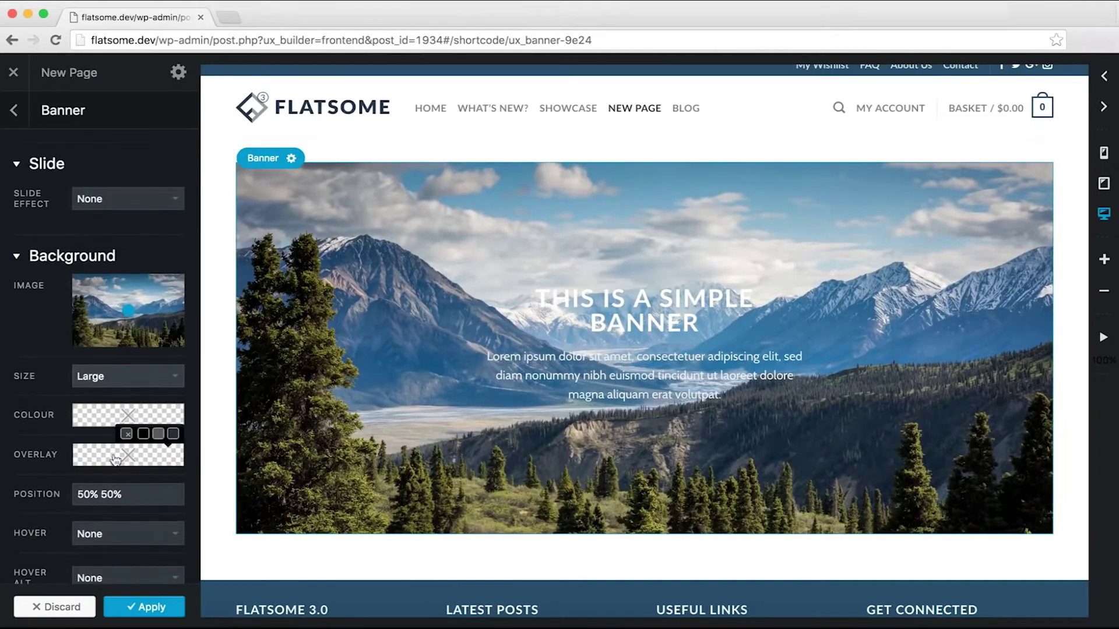
{"action": "left_click", "coordinate": [102, 460]}
{"action": "left_click_drag", "start_coordinate": [194, 337], "coordinate": [178, 385]}
{"action": "left_click_drag", "start_coordinate": [143, 330], "coordinate": [137, 323]}
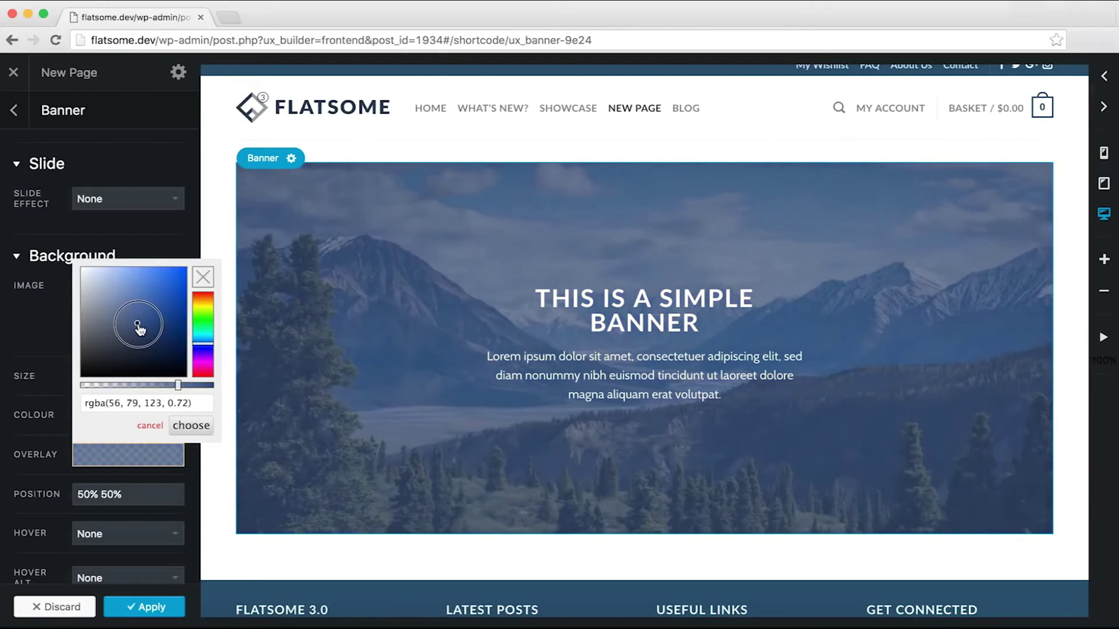
{"action": "left_click", "coordinate": [185, 423]}
{"action": "left_click", "coordinate": [145, 607]}
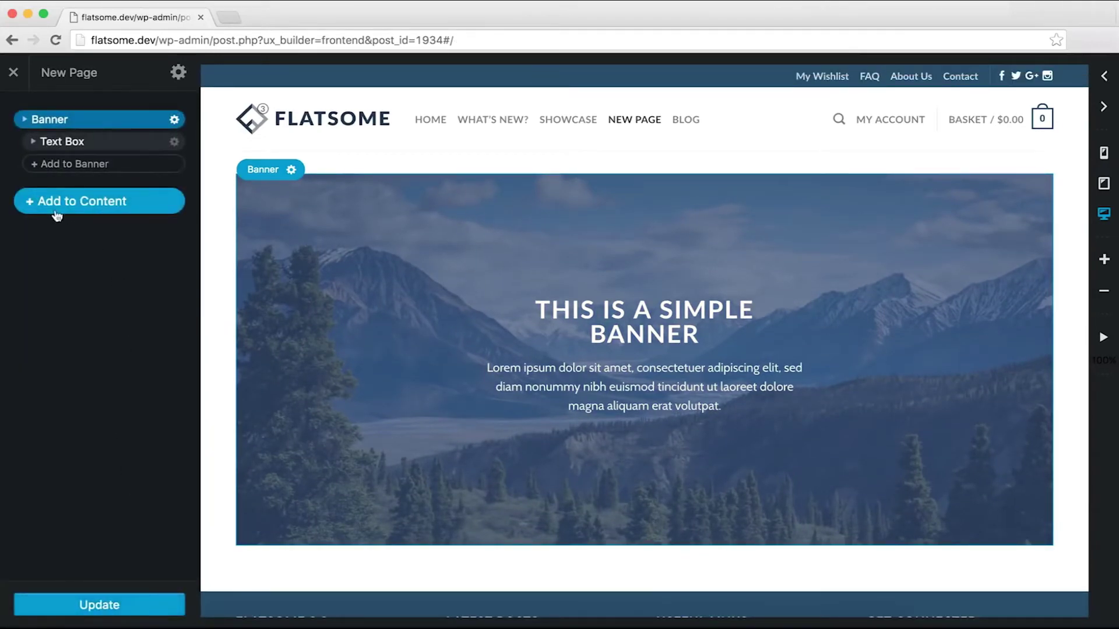
Step: Delete the placeholder Text element nested in the banner's Text Box
{"action": "left_click", "coordinate": [33, 141]}
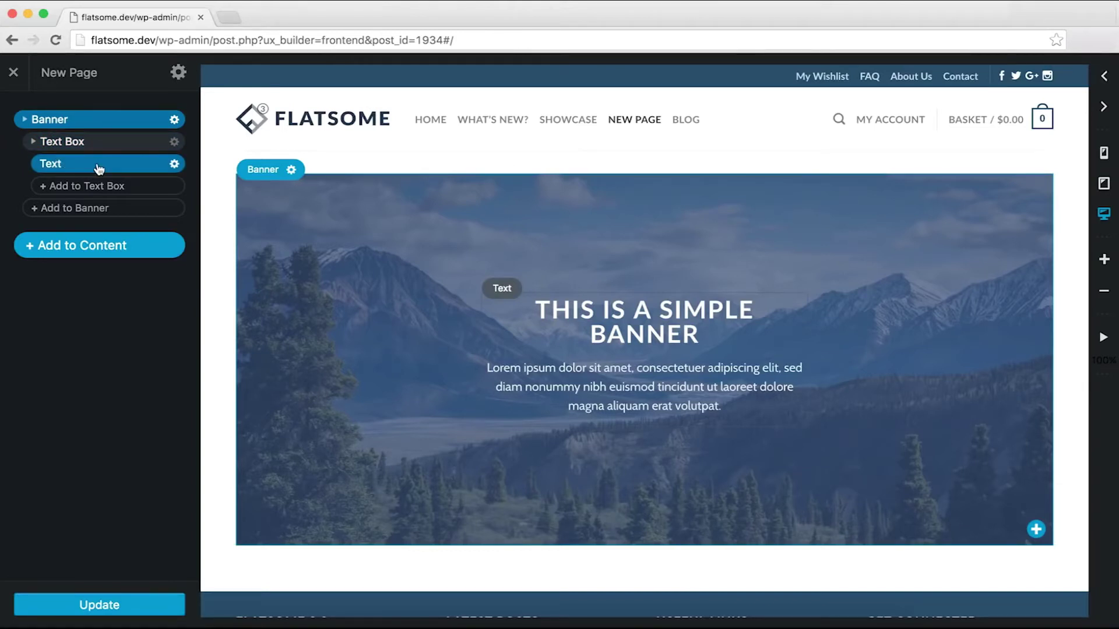
{"action": "double_click", "coordinate": [312, 213]}
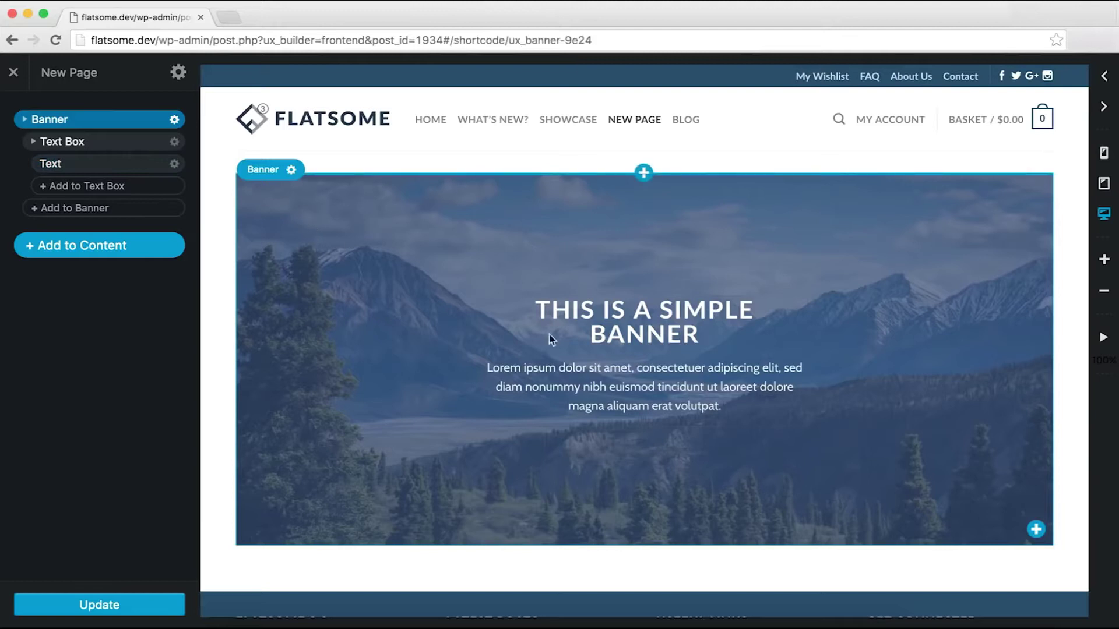
{"action": "left_click", "coordinate": [652, 348]}
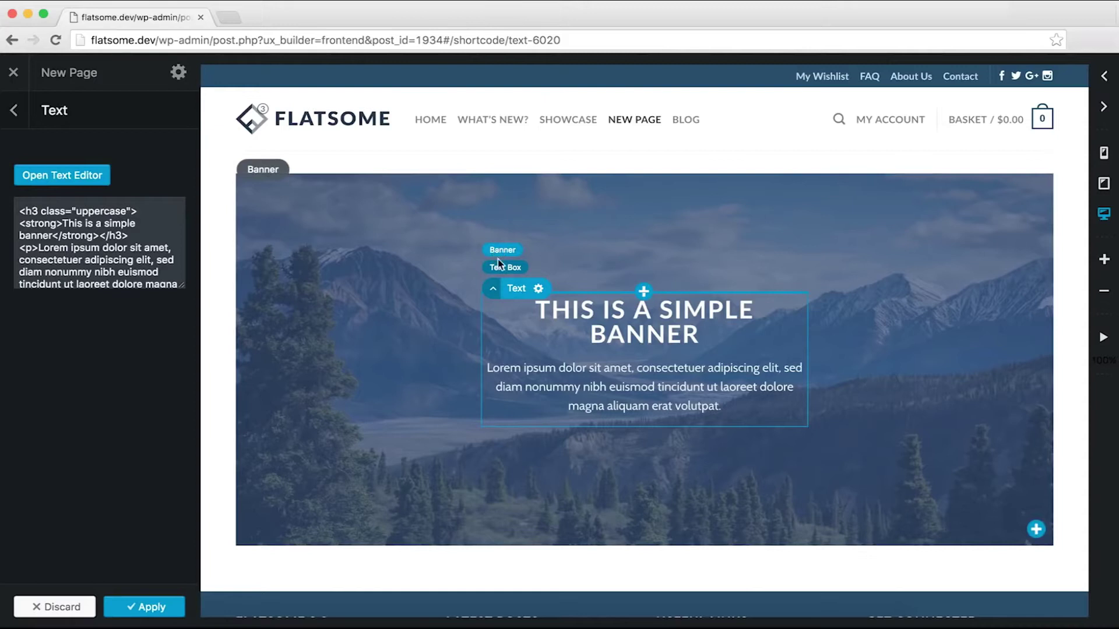
{"action": "left_click", "coordinate": [540, 290]}
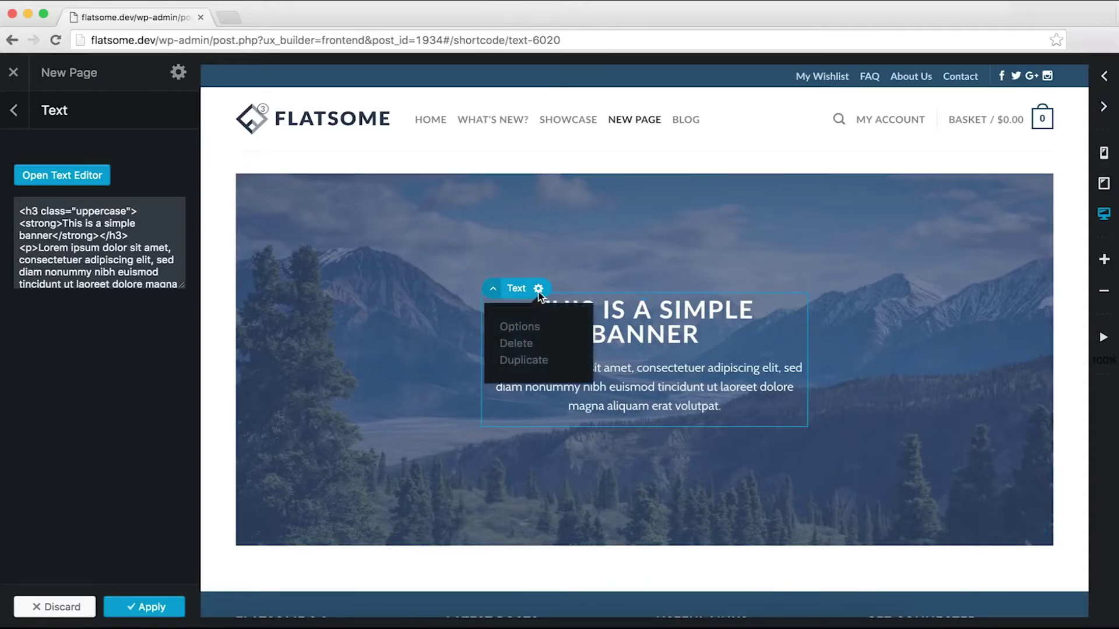
{"action": "left_click", "coordinate": [516, 344]}
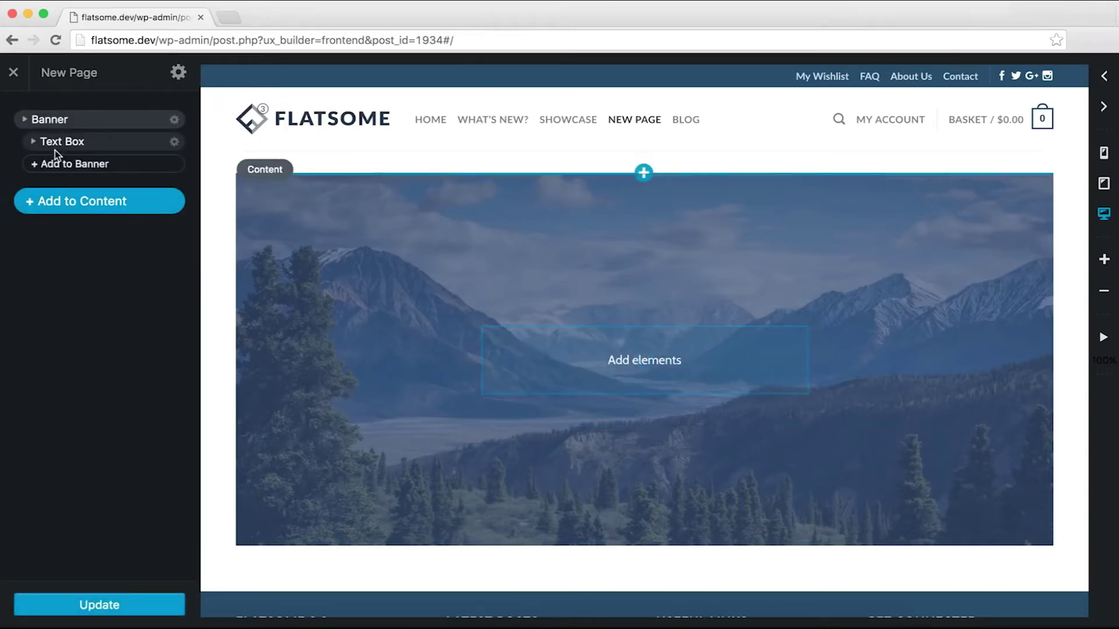
Step: Add a Title element to the banner's empty Text Box with the title NEW PAGE
{"action": "left_click", "coordinate": [33, 141]}
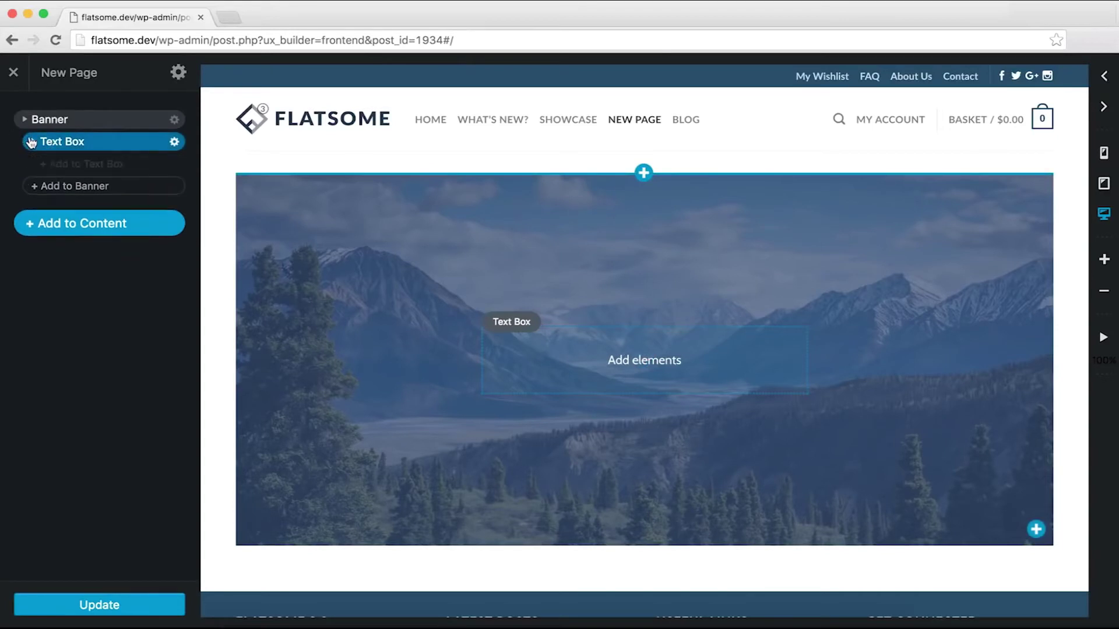
{"action": "left_click", "coordinate": [93, 165]}
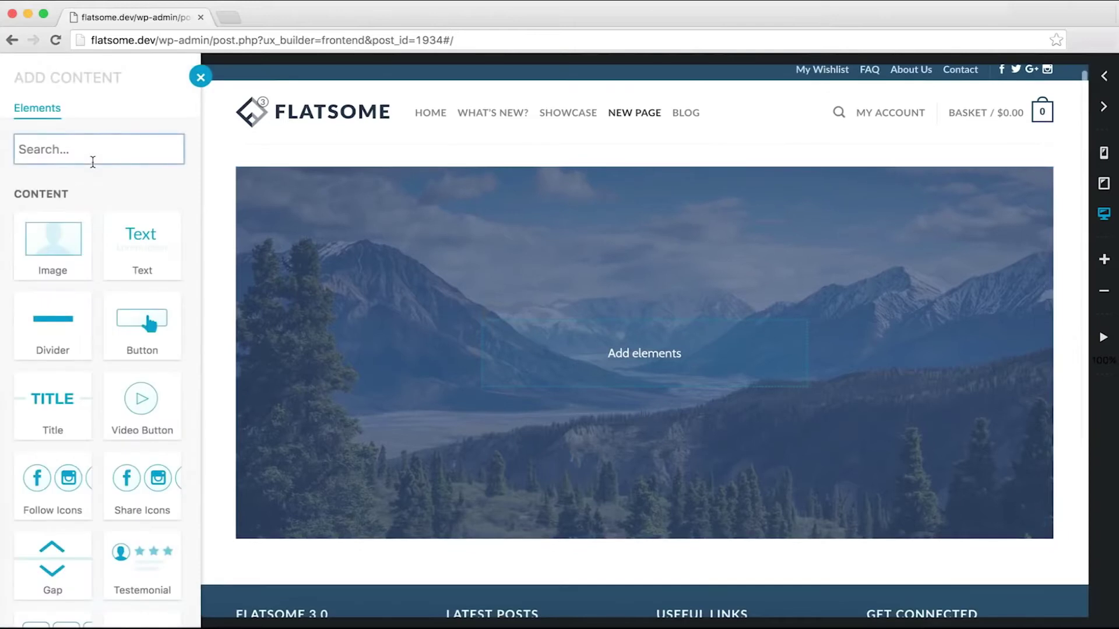
{"action": "scroll", "coordinate": [105, 186], "scroll_direction": "down", "scroll_amount": 3}
{"action": "left_click", "coordinate": [64, 301]}
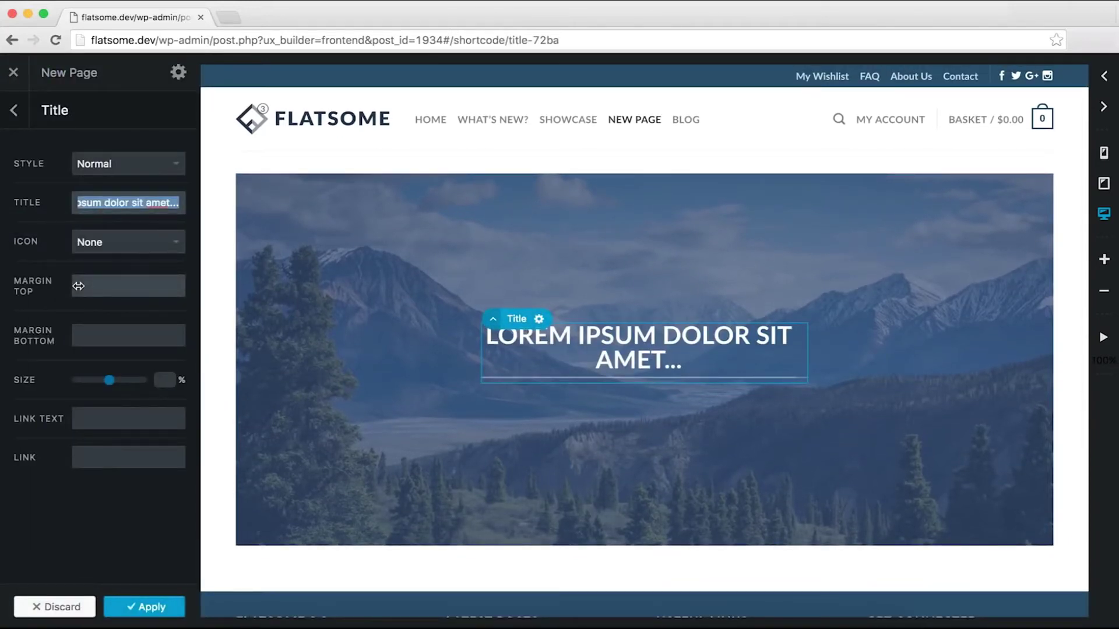
{"action": "type", "text": "NEW PAGE"}
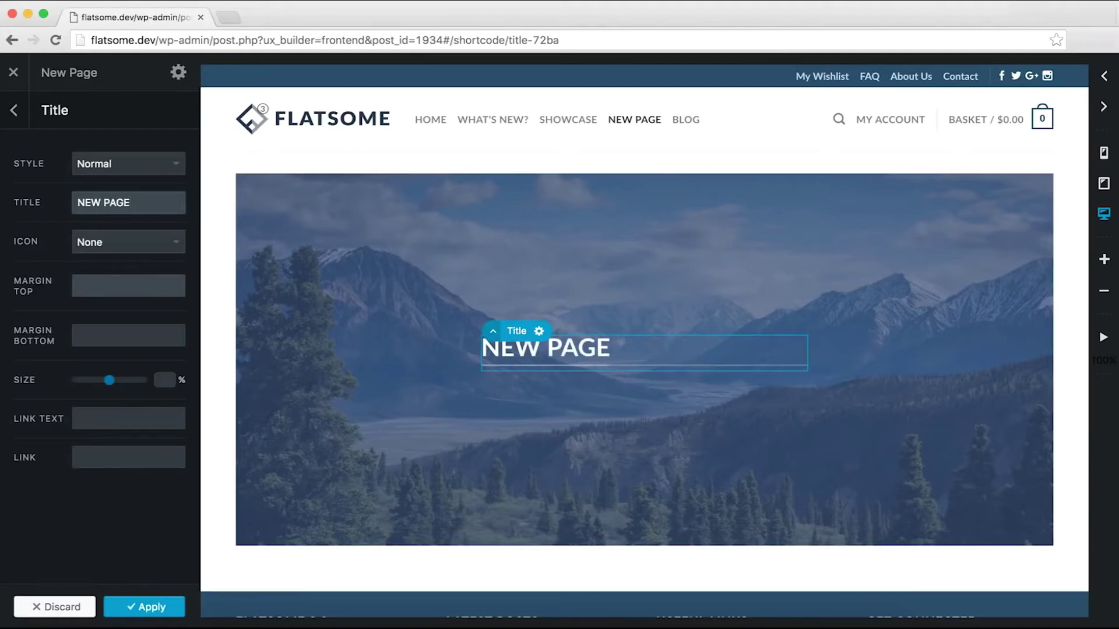
Step: Set the title's style to Center and its size to 171%, and apply the settings
{"action": "left_click", "coordinate": [160, 166]}
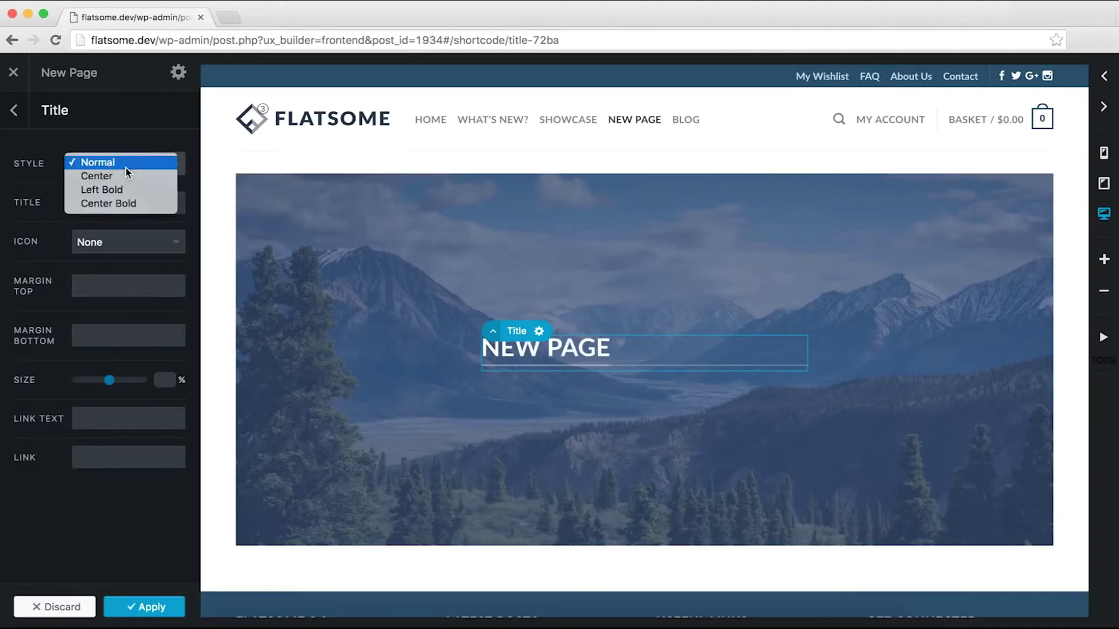
{"action": "left_click", "coordinate": [120, 175]}
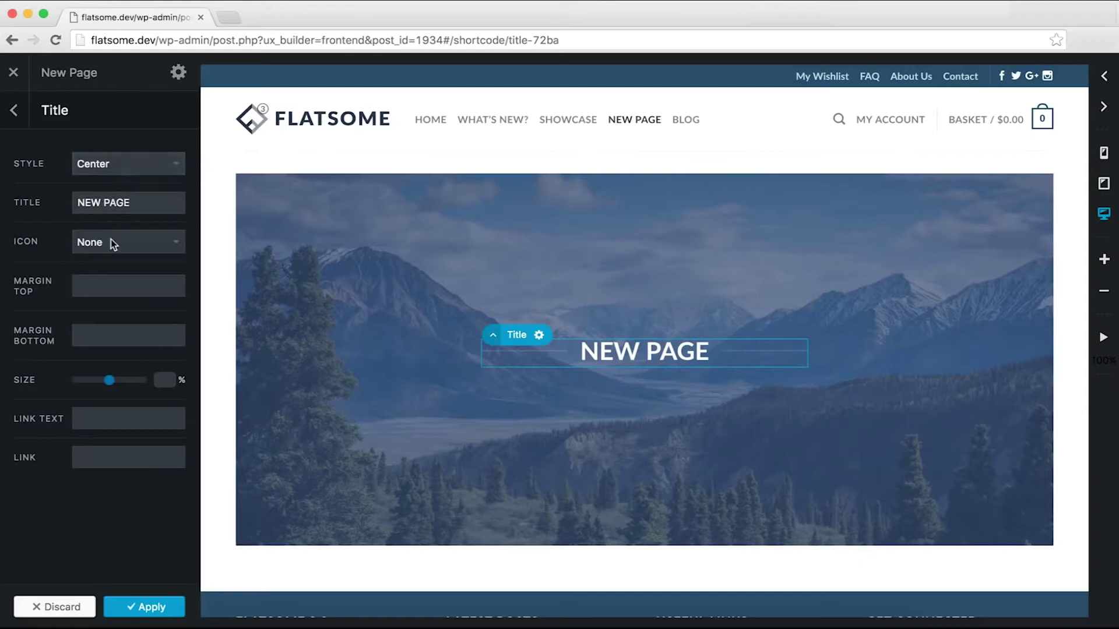
{"action": "left_click_drag", "start_coordinate": [112, 384], "coordinate": [113, 385]}
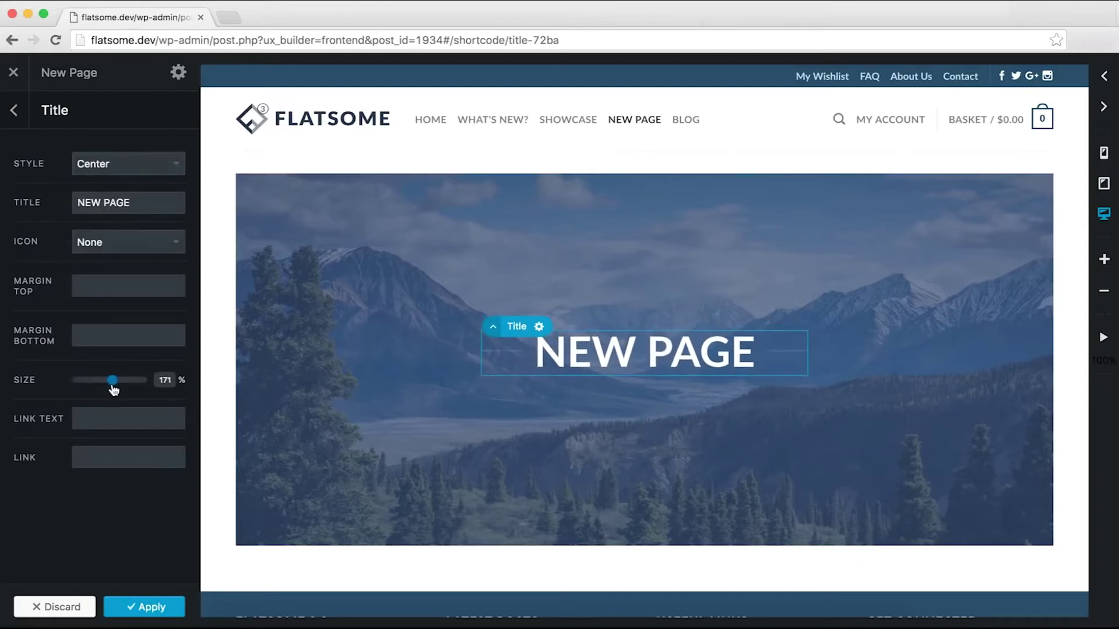
{"action": "left_click", "coordinate": [131, 607]}
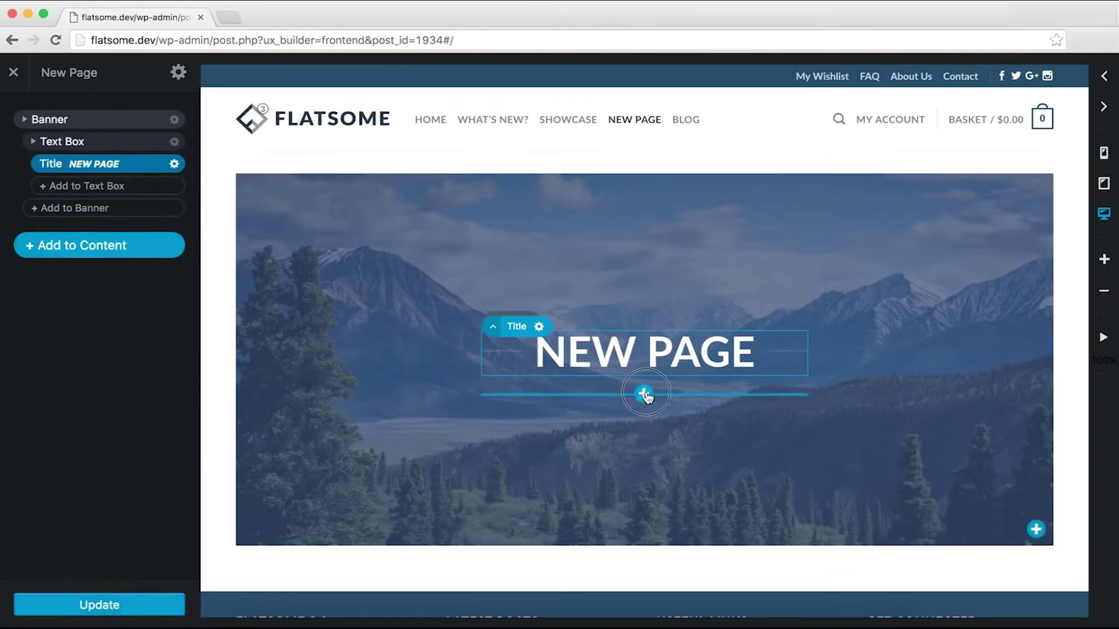
Step: Add a Text element with the Paragraph preset below the NEW PAGE title
{"action": "left_click", "coordinate": [645, 394]}
{"action": "left_click", "coordinate": [134, 279]}
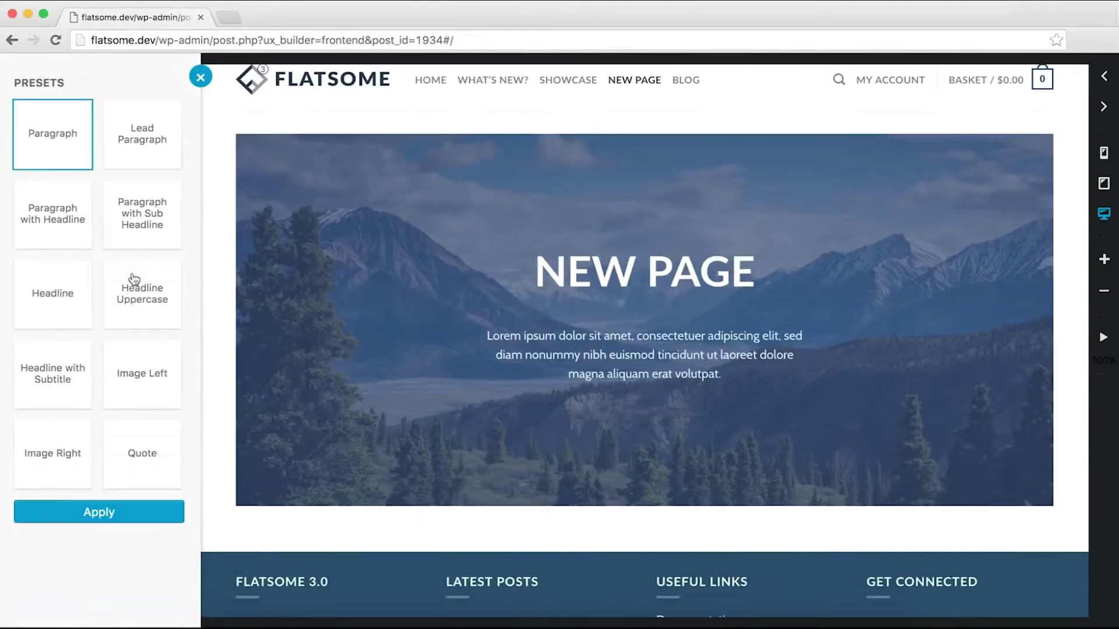
{"action": "double_click", "coordinate": [684, 343]}
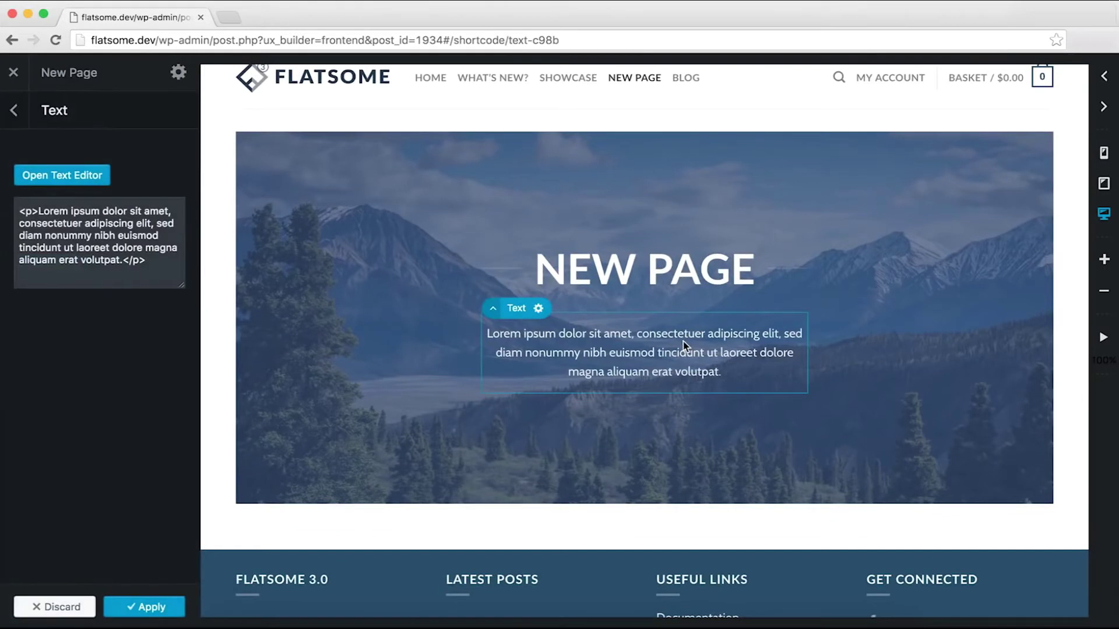
Step: Check the settings of the Text Box and its paragraph, and delete the Text element below the title
{"action": "left_click", "coordinate": [496, 288]}
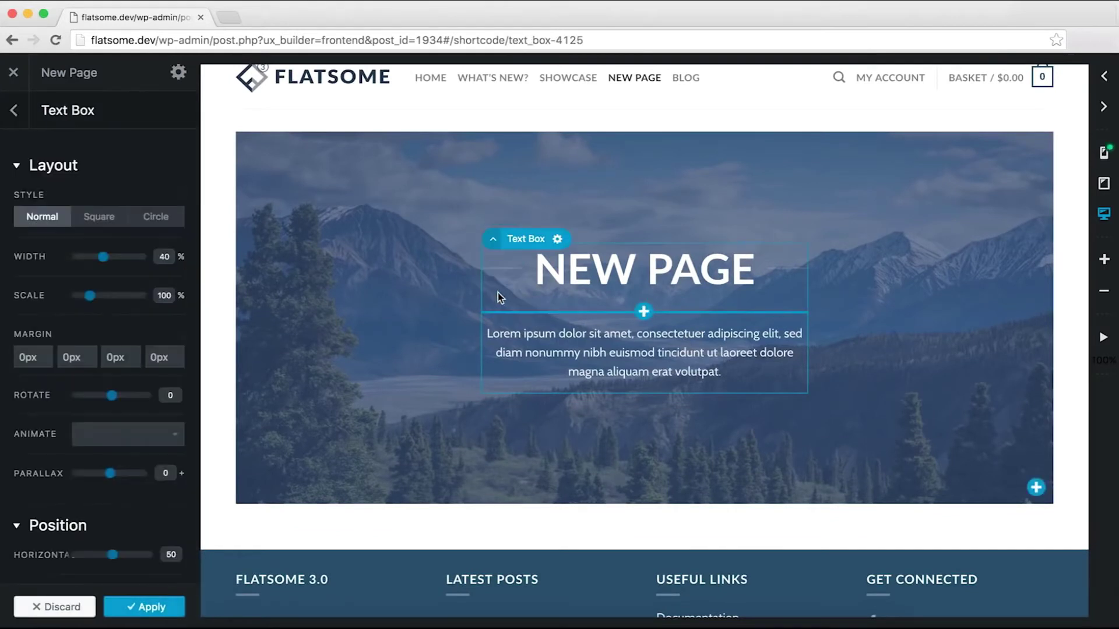
{"action": "left_click", "coordinate": [514, 311]}
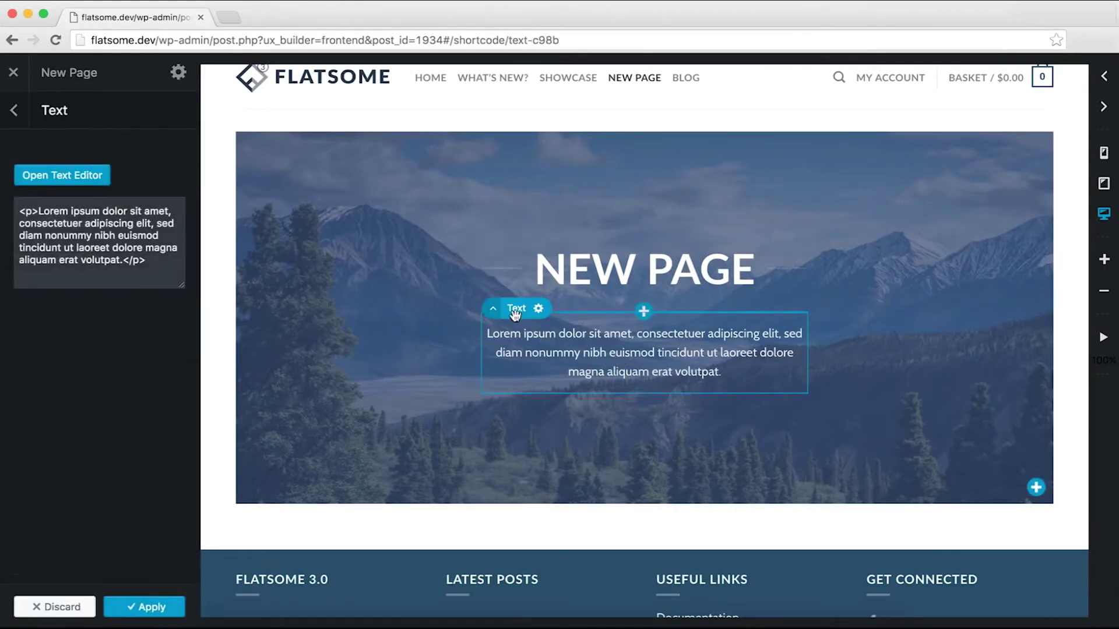
{"action": "left_click", "coordinate": [539, 310]}
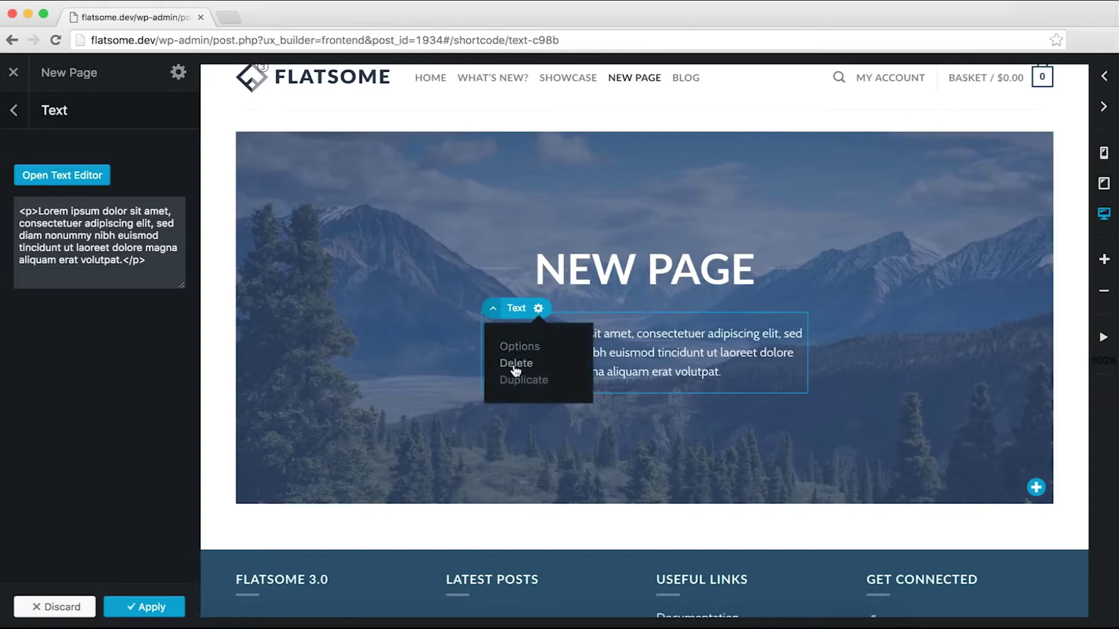
{"action": "left_click", "coordinate": [14, 110]}
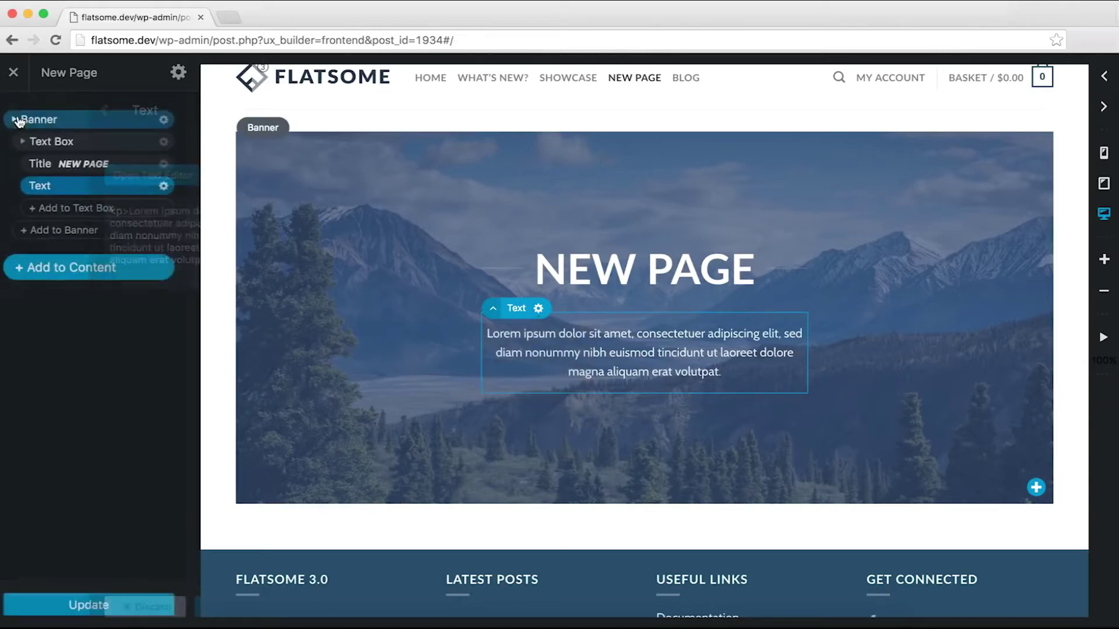
{"action": "left_click", "coordinate": [174, 187]}
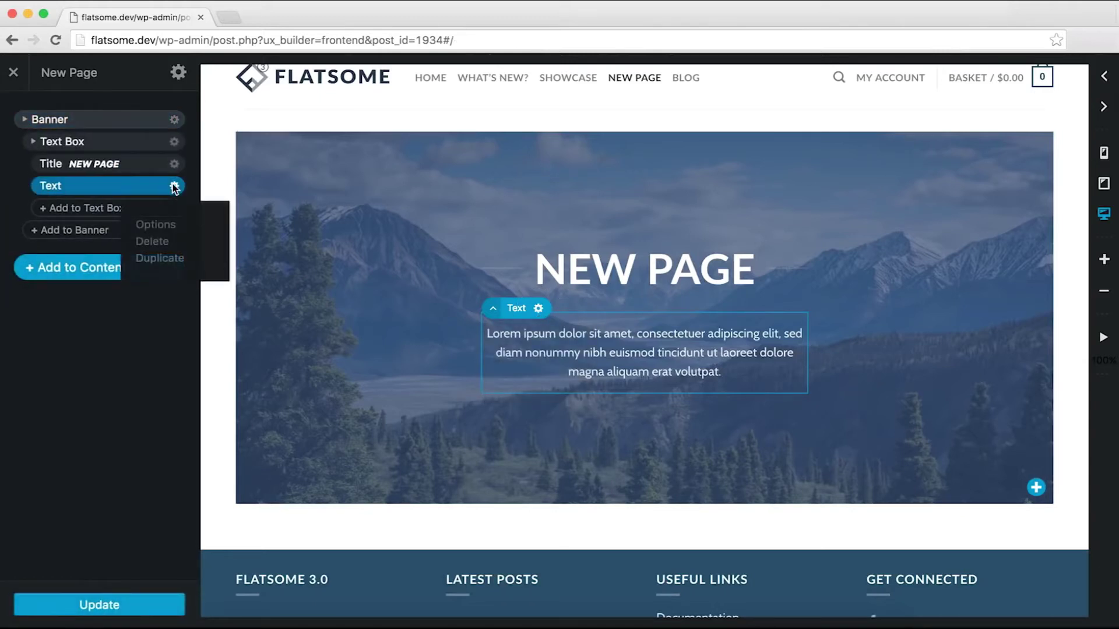
{"action": "left_click", "coordinate": [157, 245]}
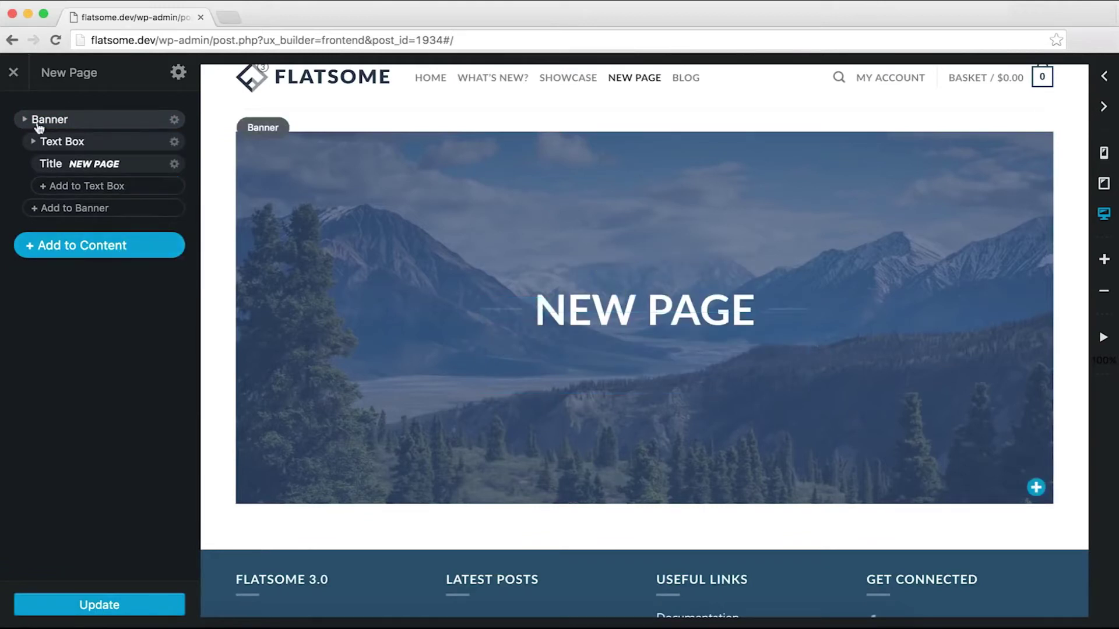
Step: Set the banner's height to 431px and apply the banner settings
{"action": "left_click", "coordinate": [627, 442]}
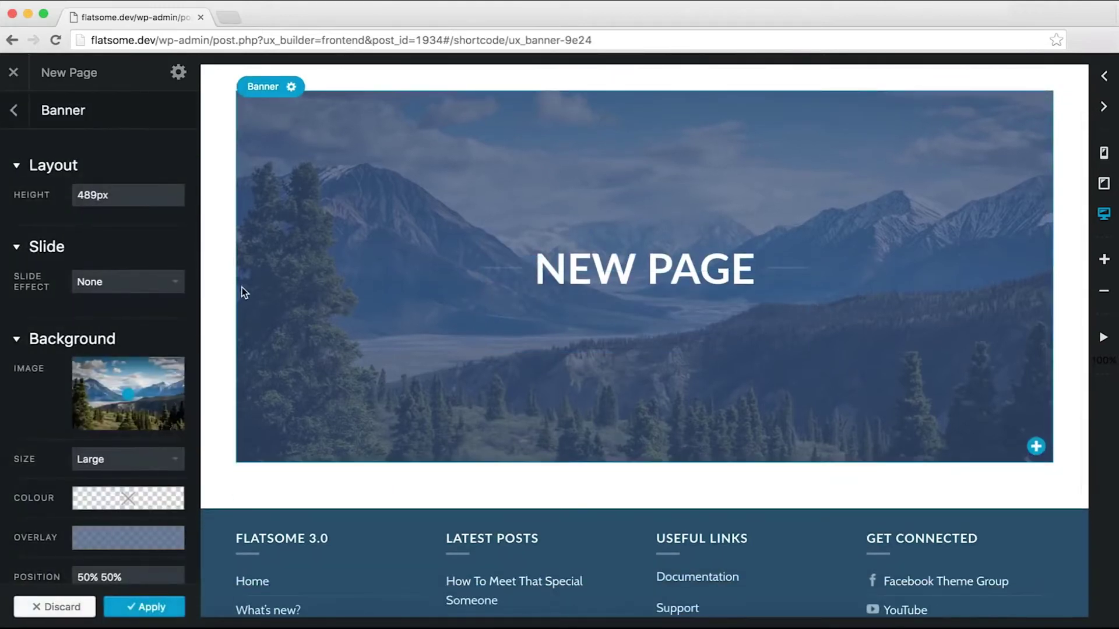
{"action": "mouse_move", "coordinate": [98, 195]}
{"action": "left_click_drag", "start_coordinate": [98, 195], "coordinate": [76, 198]}
{"action": "scroll", "coordinate": [548, 362], "scroll_direction": "down", "scroll_amount": 1}
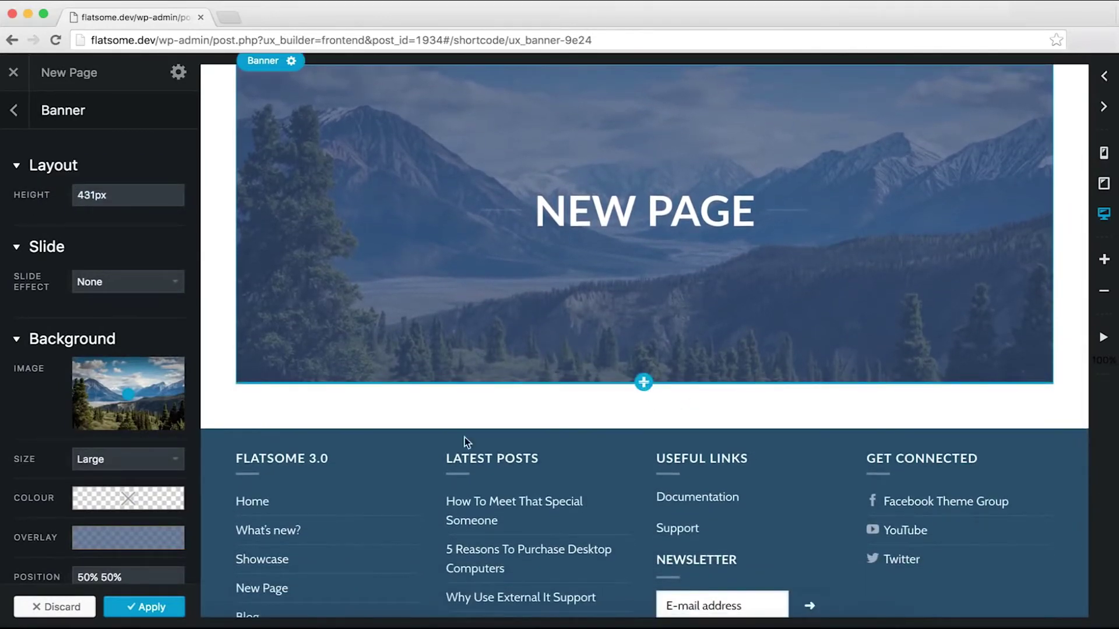
{"action": "left_click", "coordinate": [146, 607]}
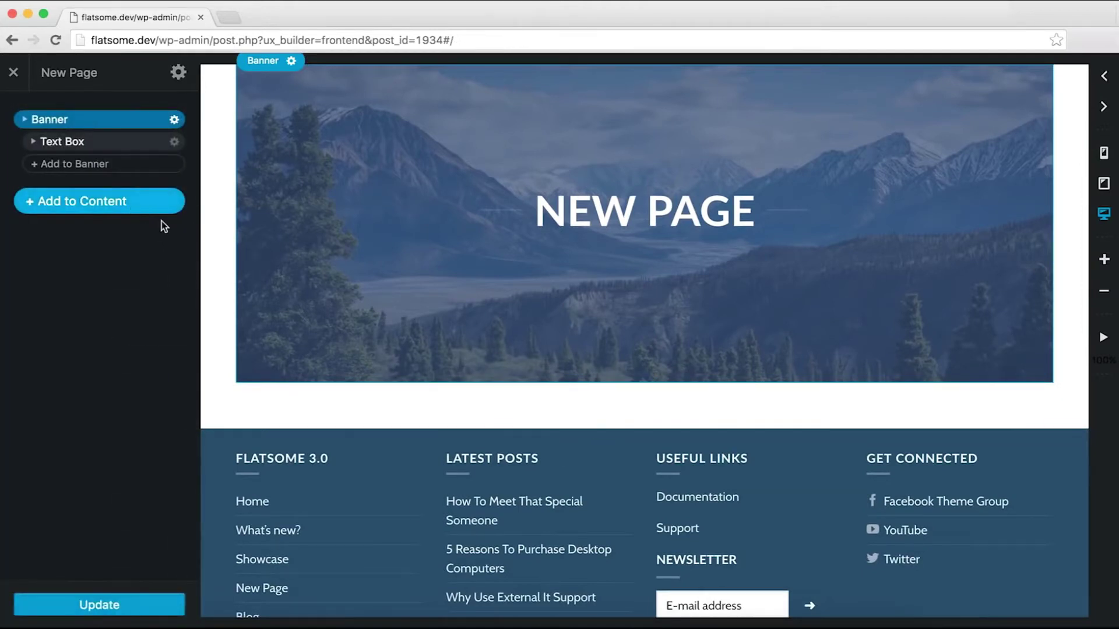
Step: Add a Row element with the 3 Columns preset below the banner
{"action": "left_click", "coordinate": [645, 384]}
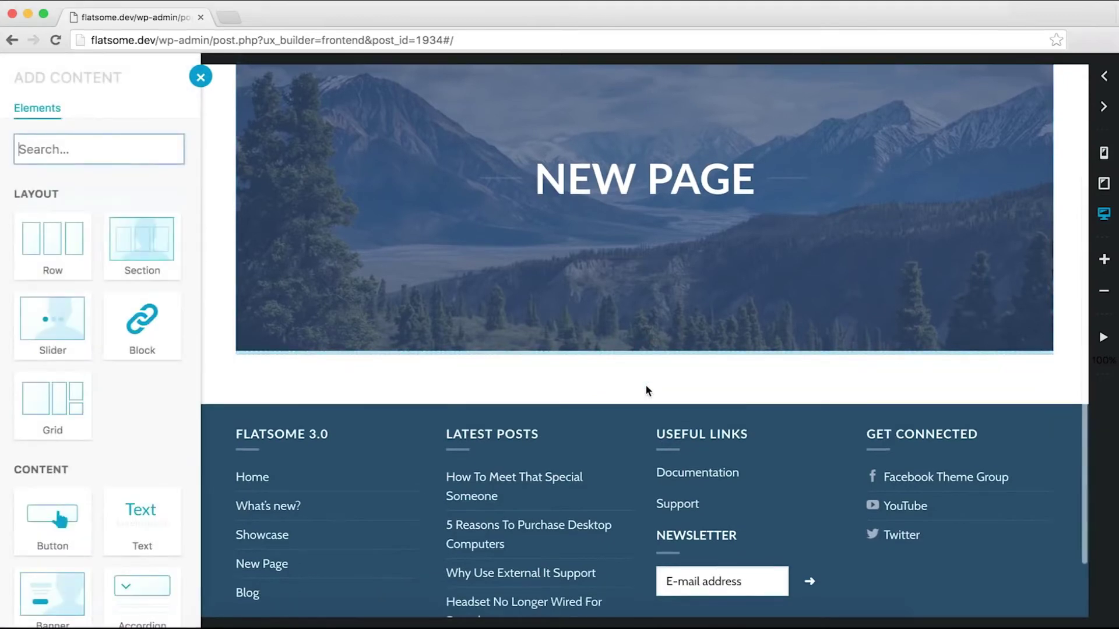
{"action": "scroll", "coordinate": [105, 431], "scroll_direction": "down", "scroll_amount": 1}
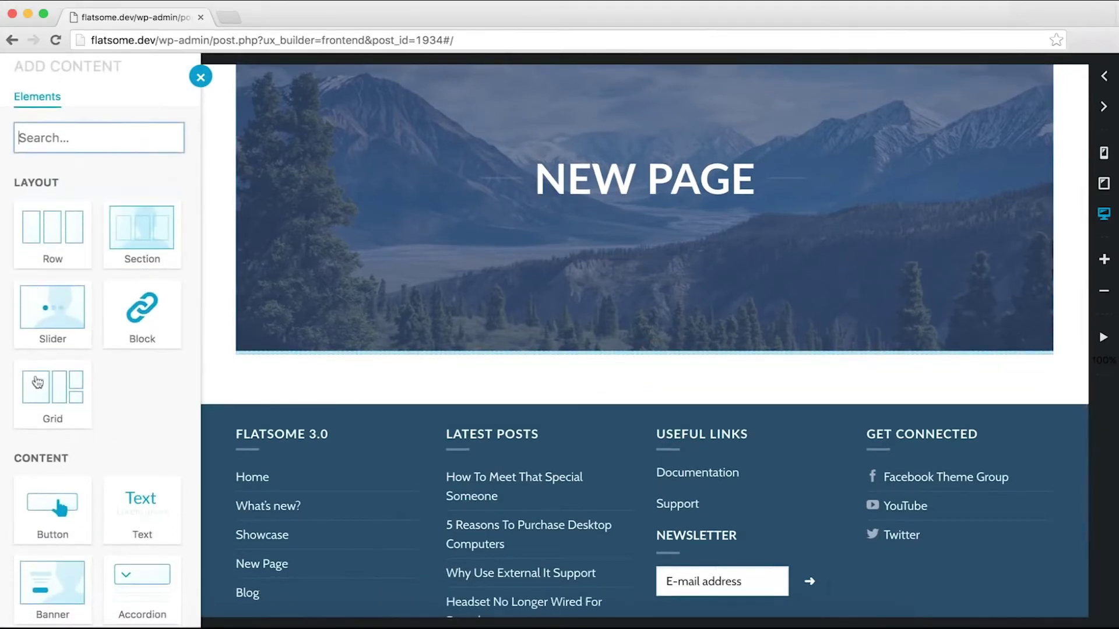
{"action": "left_click", "coordinate": [55, 236]}
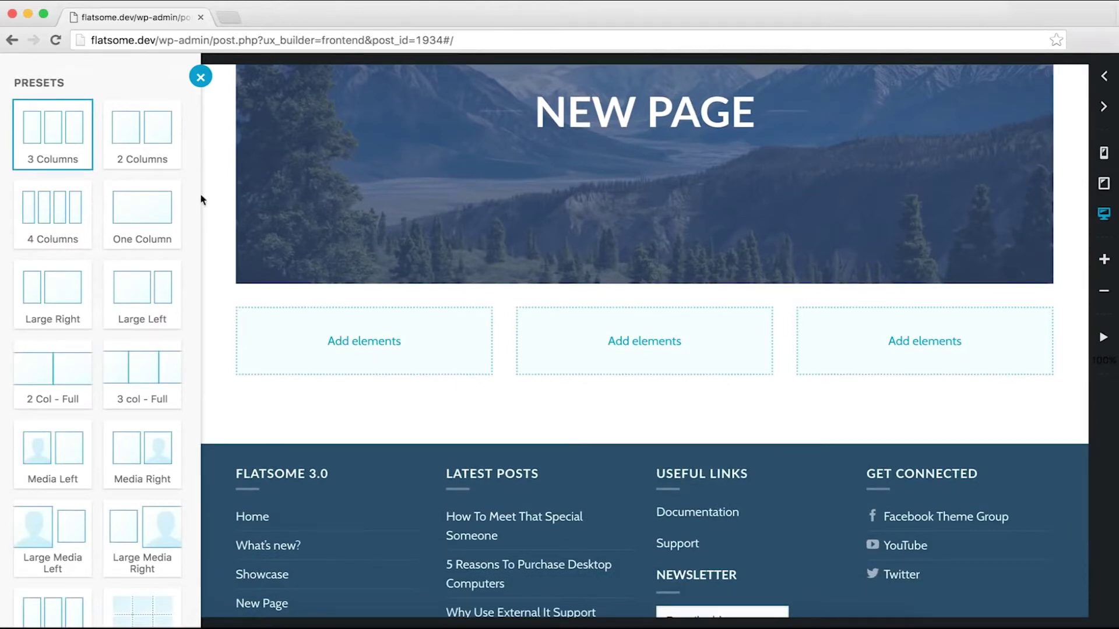
{"action": "left_click", "coordinate": [64, 221]}
{"action": "left_click", "coordinate": [74, 155]}
{"action": "left_click", "coordinate": [155, 154]}
{"action": "left_click", "coordinate": [62, 146]}
{"action": "left_click", "coordinate": [199, 77]}
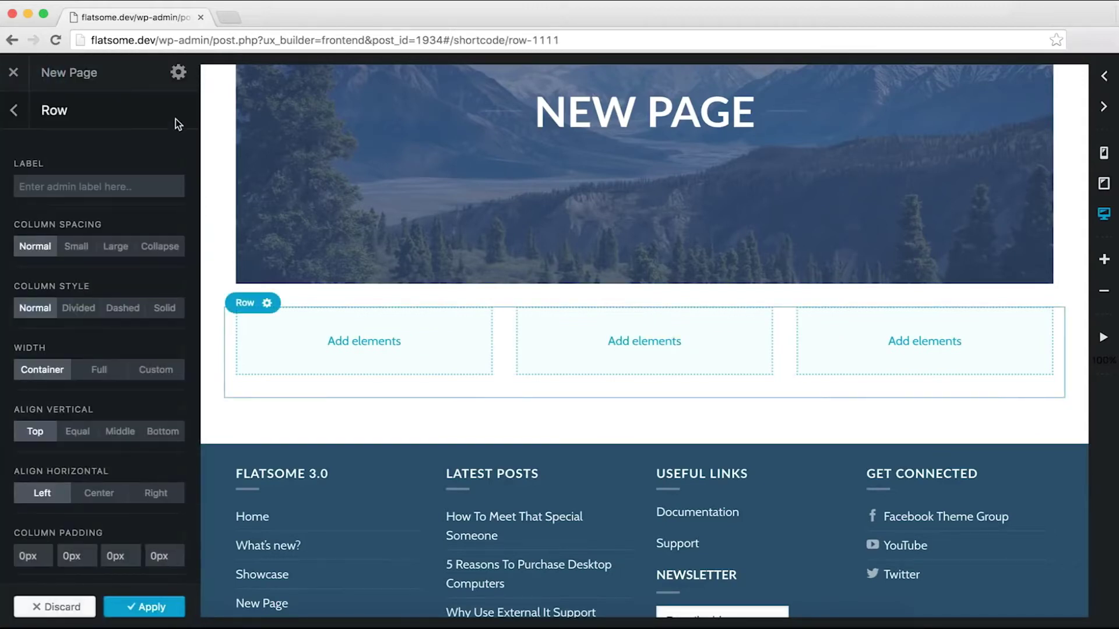
Step: Preview the row at Full width, set it back to Container, and apply the row settings
{"action": "left_click", "coordinate": [94, 371]}
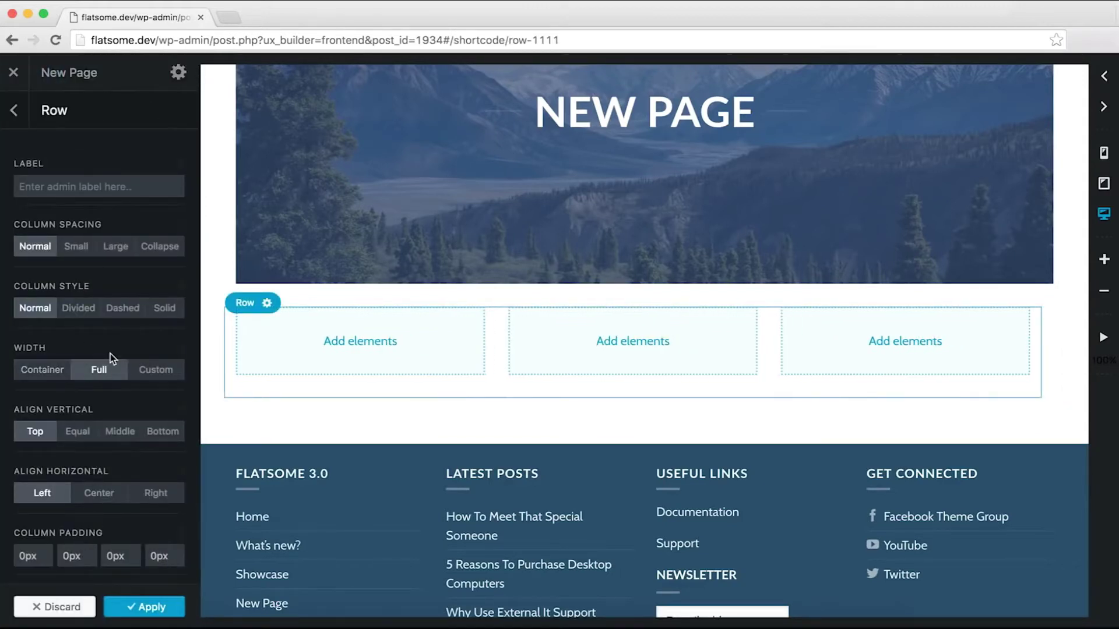
{"action": "left_click", "coordinate": [44, 376]}
{"action": "left_click", "coordinate": [160, 608]}
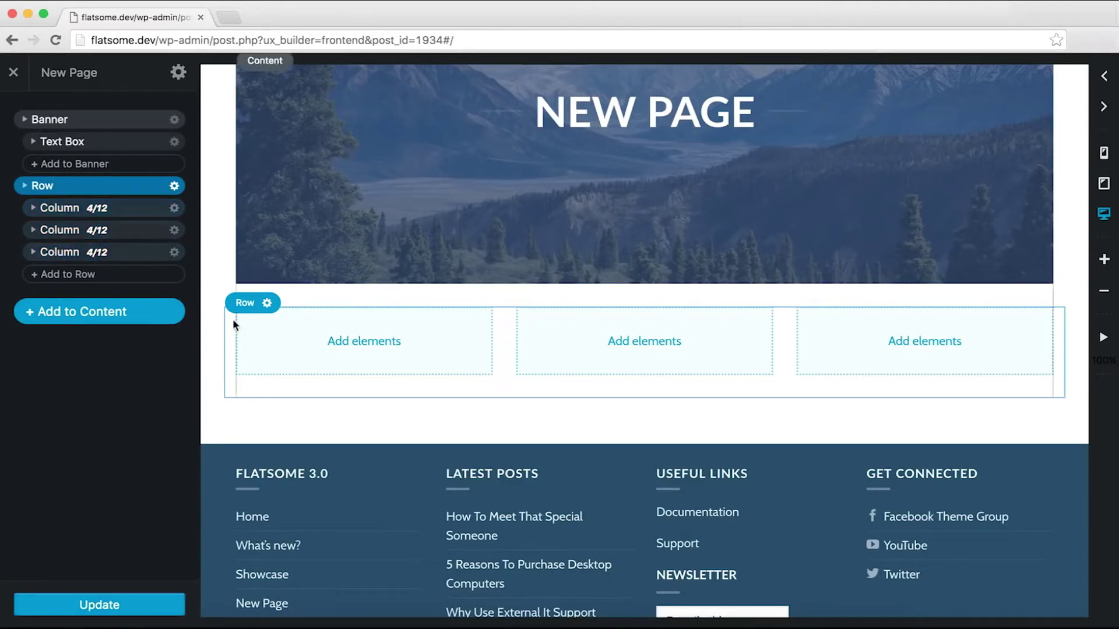
Step: Set the width of the row's first and second columns to 6 of 12 units each
{"action": "left_click", "coordinate": [270, 337]}
{"action": "left_click", "coordinate": [562, 344]}
{"action": "left_click", "coordinate": [837, 337]}
{"action": "left_click", "coordinate": [272, 355]}
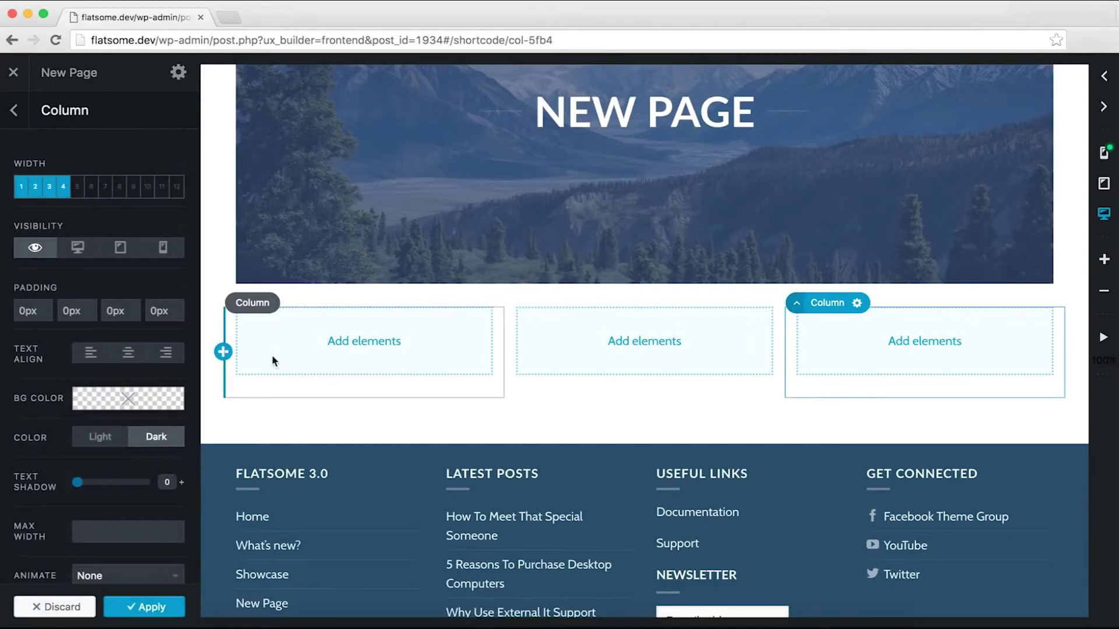
{"action": "left_click", "coordinate": [91, 186]}
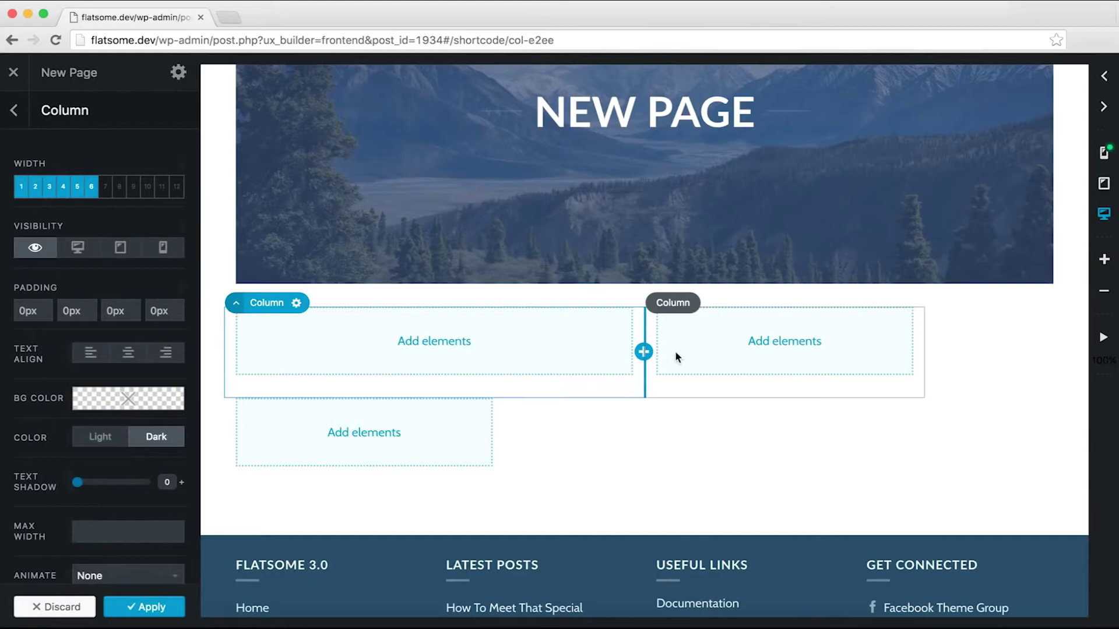
{"action": "left_click", "coordinate": [675, 350]}
{"action": "left_click", "coordinate": [90, 188]}
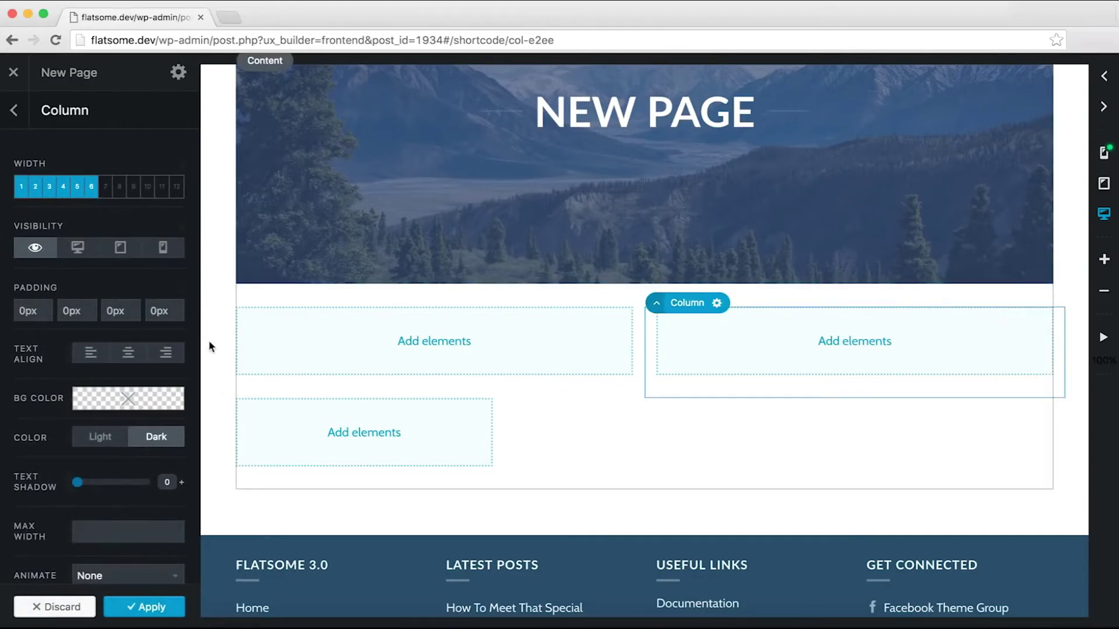
Step: Move the remaining 4/12 column beside the first column and delete it from the row
{"action": "left_click", "coordinate": [253, 418]}
{"action": "left_click_drag", "start_coordinate": [260, 394], "coordinate": [638, 357]}
{"action": "mouse_move", "coordinate": [718, 317]}
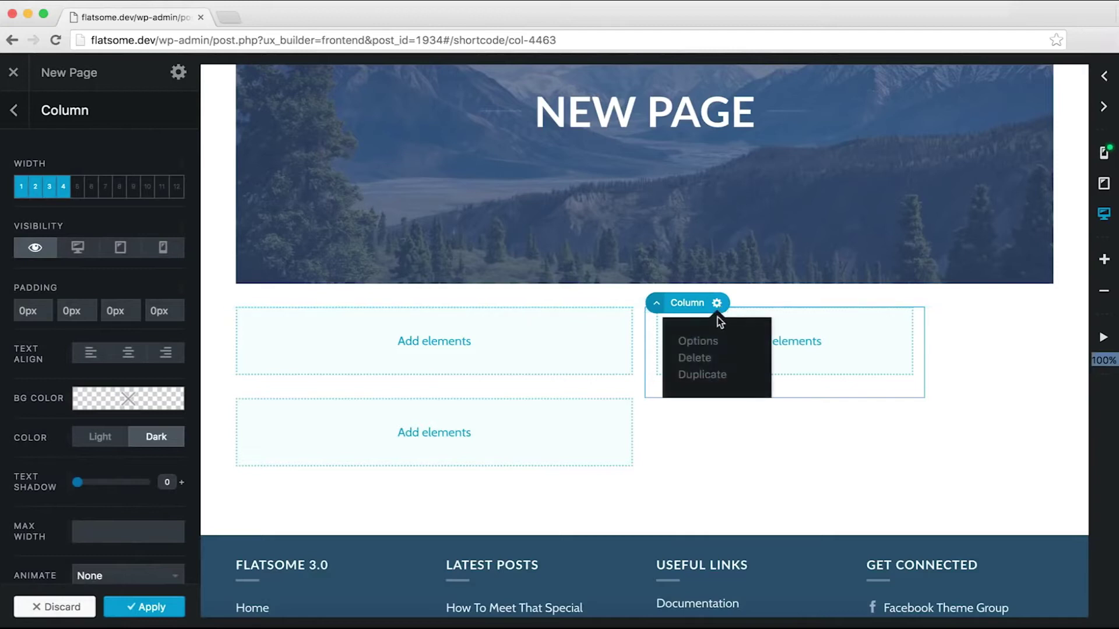
{"action": "left_click", "coordinate": [702, 358]}
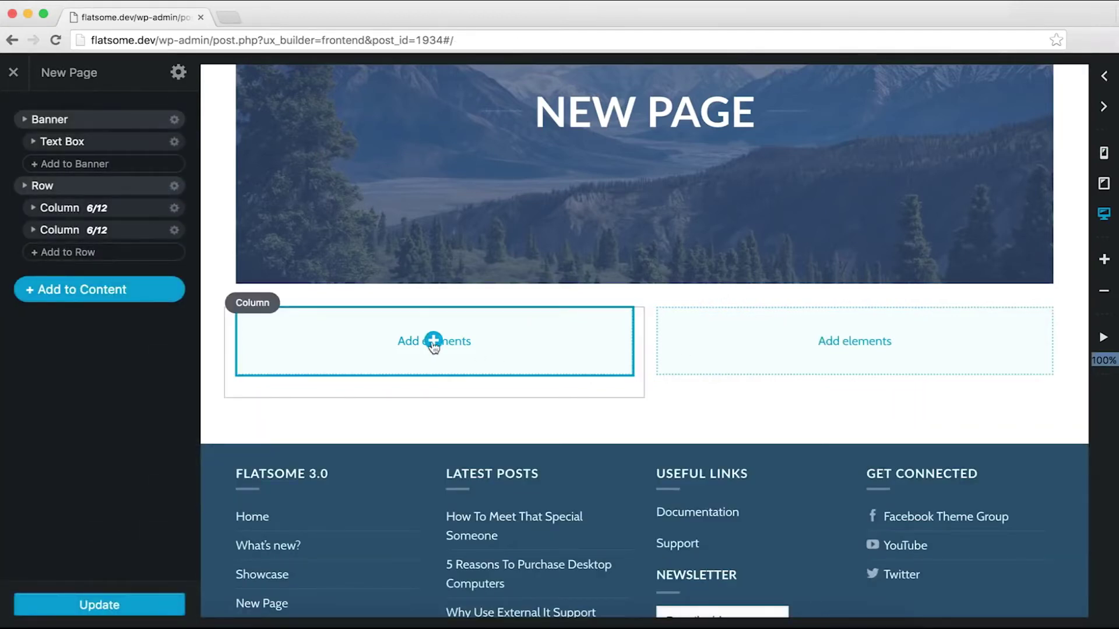
Step: Add a Text element to the first column of the row
{"action": "left_click", "coordinate": [34, 209]}
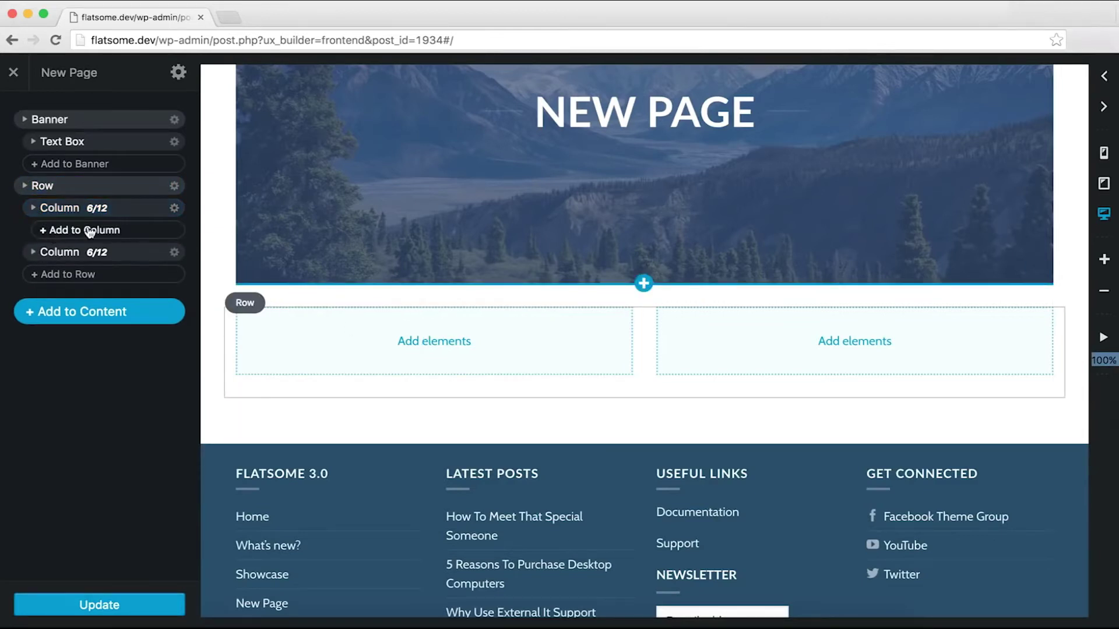
{"action": "left_click", "coordinate": [434, 341]}
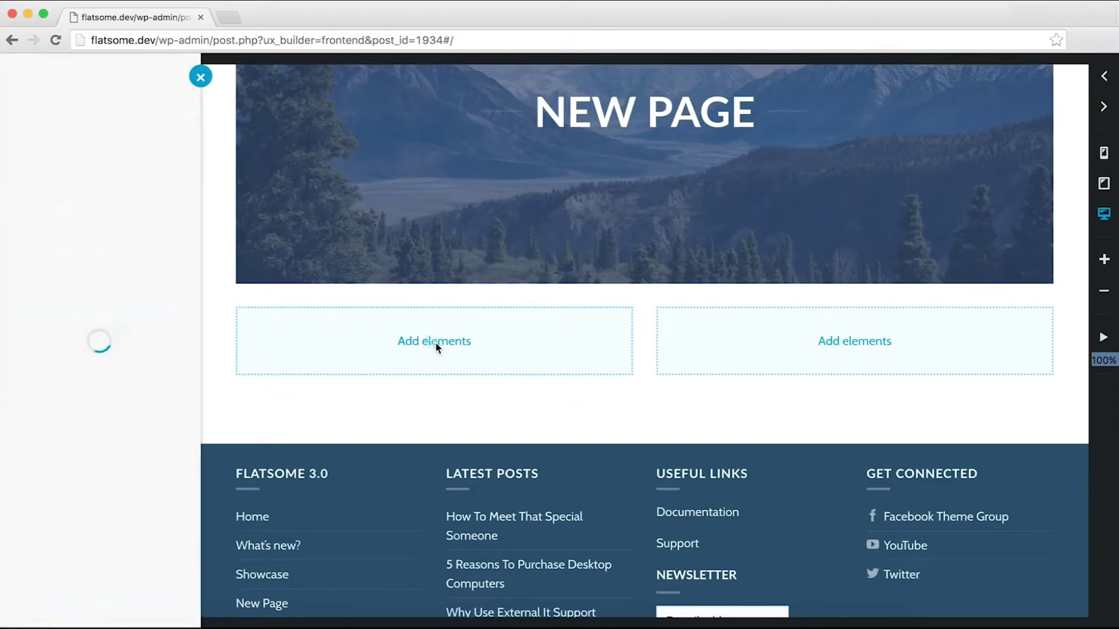
{"action": "scroll", "coordinate": [117, 359], "scroll_direction": "down", "scroll_amount": 3}
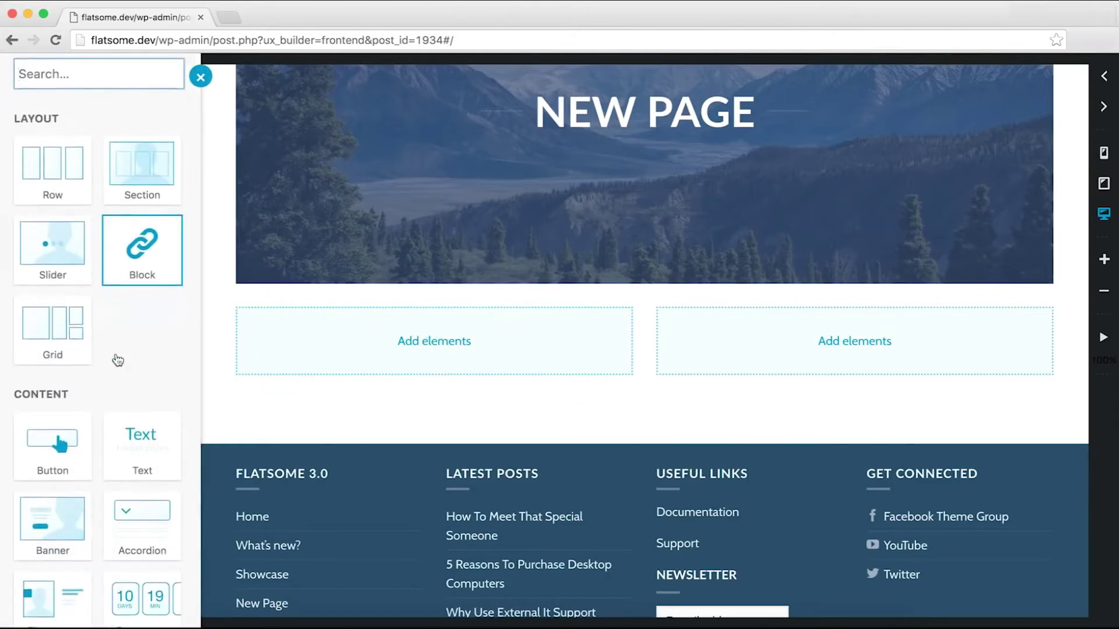
{"action": "left_click", "coordinate": [135, 436]}
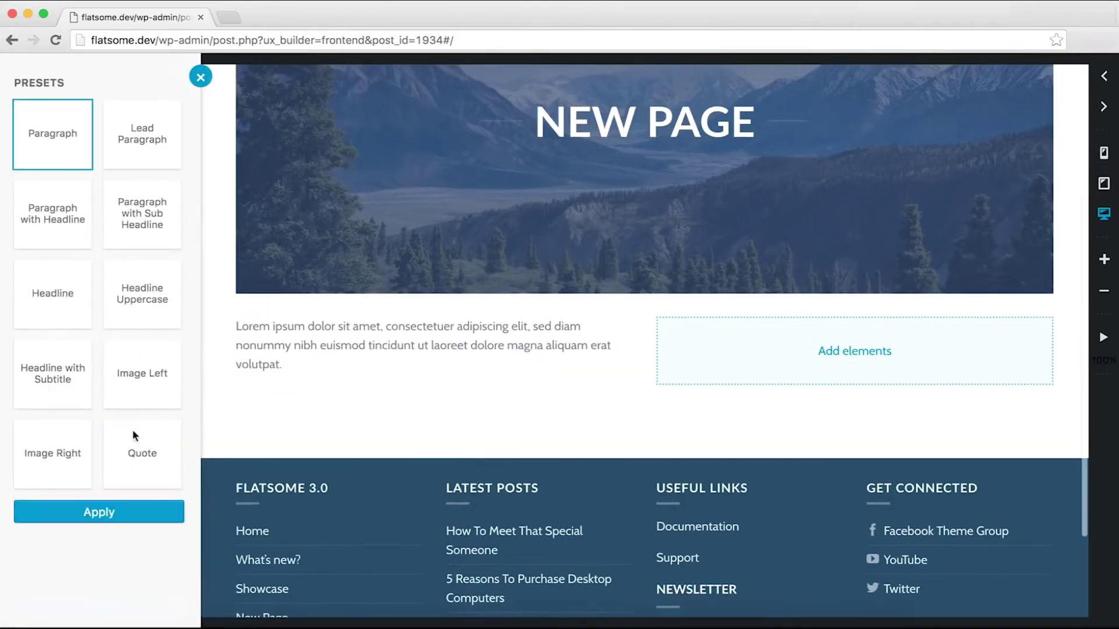
Step: Preview the Lead Paragraph and headline presets for the text, and apply the Paragraph preset
{"action": "left_click", "coordinate": [125, 150]}
{"action": "left_click", "coordinate": [57, 183]}
{"action": "left_click", "coordinate": [59, 149]}
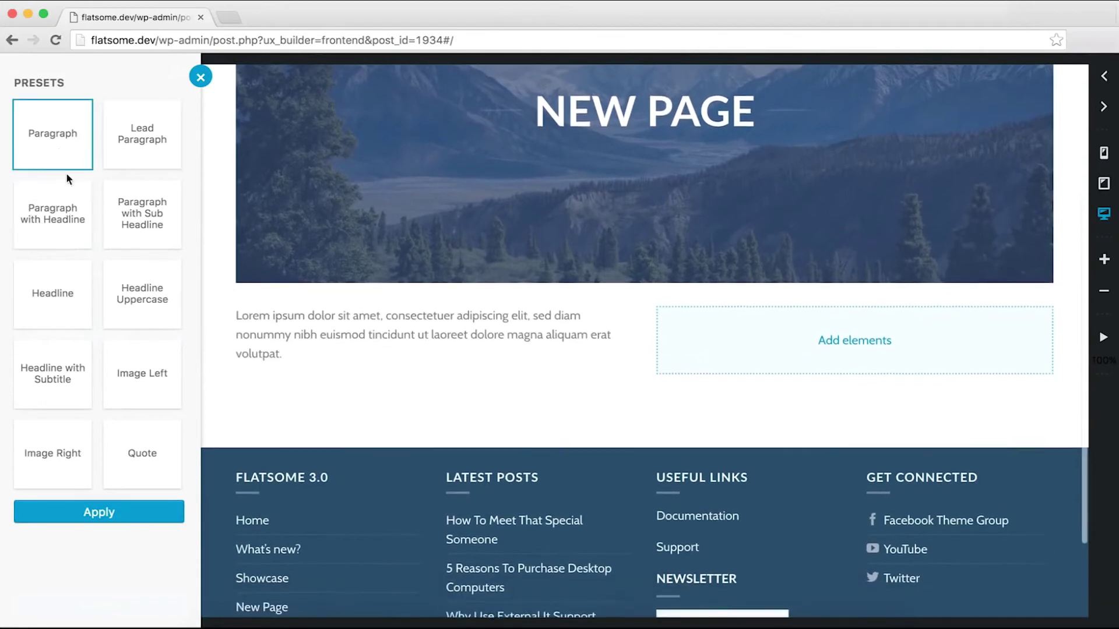
{"action": "left_click", "coordinate": [57, 225]}
{"action": "left_click", "coordinate": [50, 279]}
{"action": "left_click", "coordinate": [52, 216]}
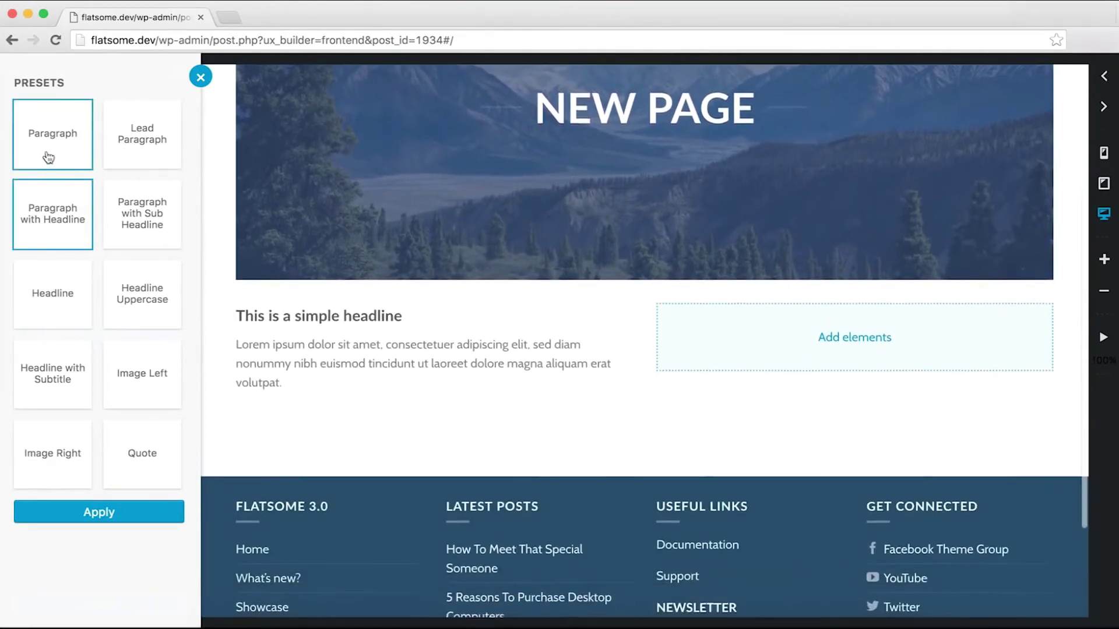
{"action": "left_click", "coordinate": [49, 147]}
{"action": "left_click", "coordinate": [104, 513]}
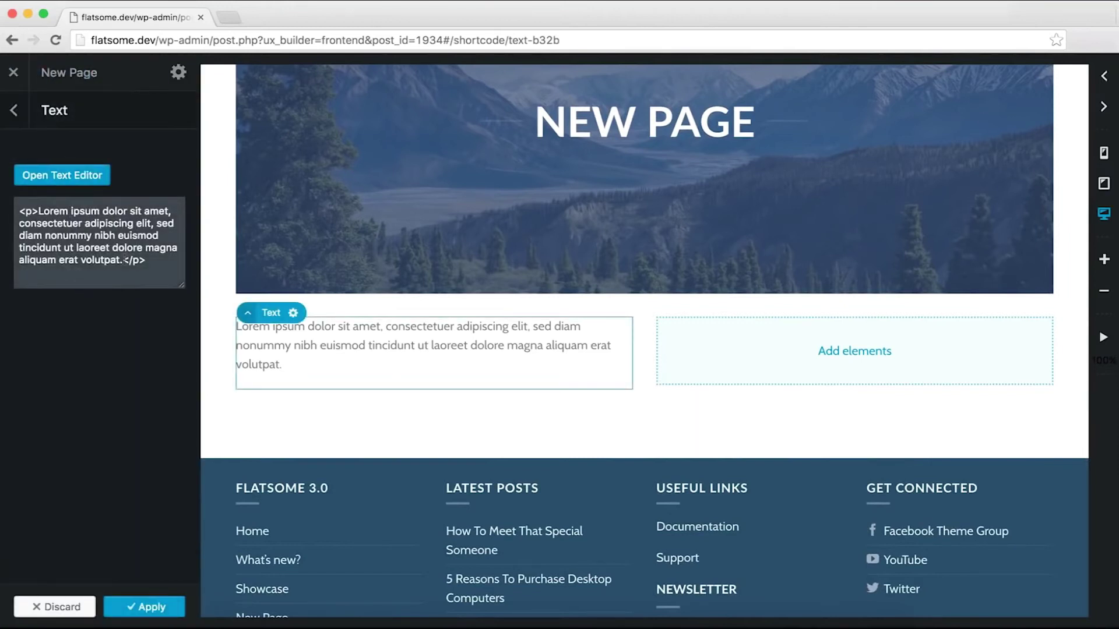
Step: Insert the line "Title" above the paragraph in the text editor and format it as Heading 1
{"action": "left_click", "coordinate": [55, 179]}
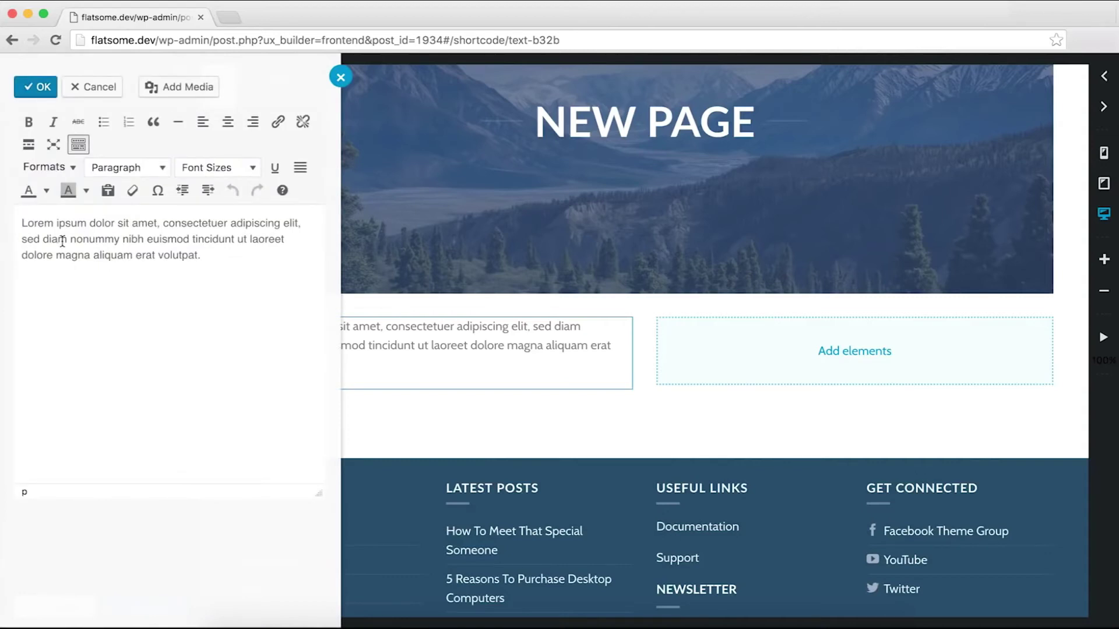
{"action": "key", "text": "Return"}
{"action": "key", "text": "Return"}
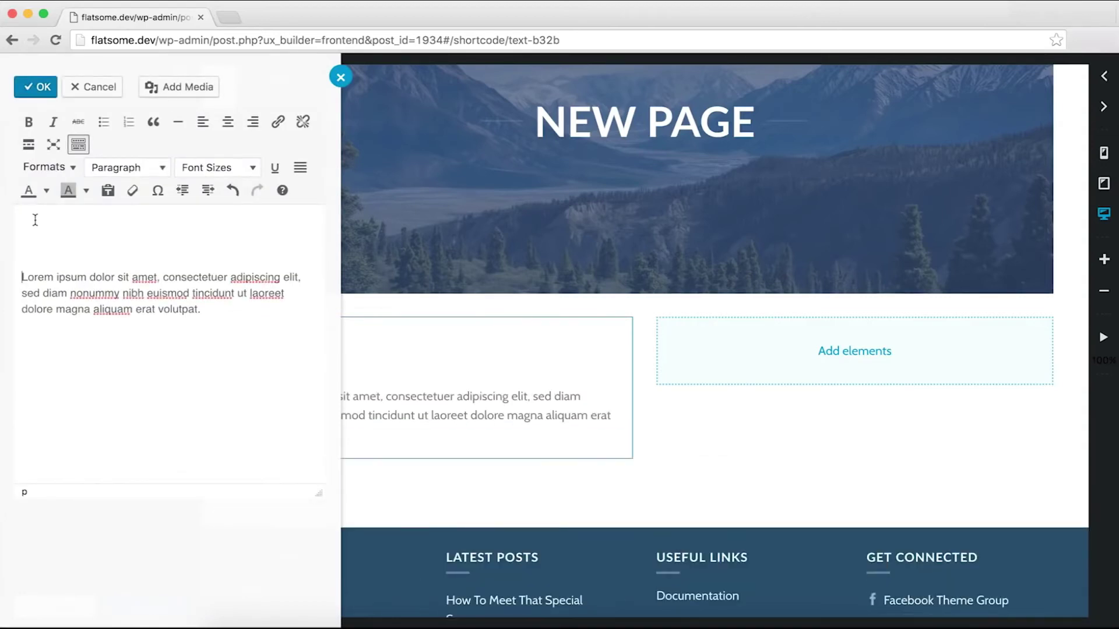
{"action": "key", "text": "BackSpace"}
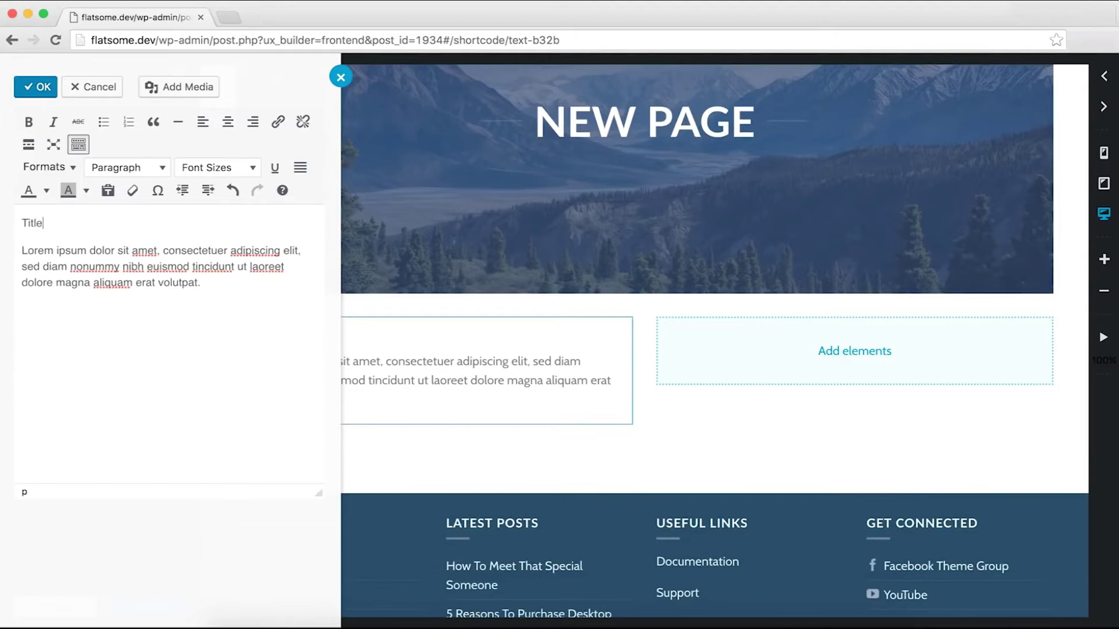
{"action": "left_click", "coordinate": [125, 167]}
{"action": "left_click", "coordinate": [114, 223]}
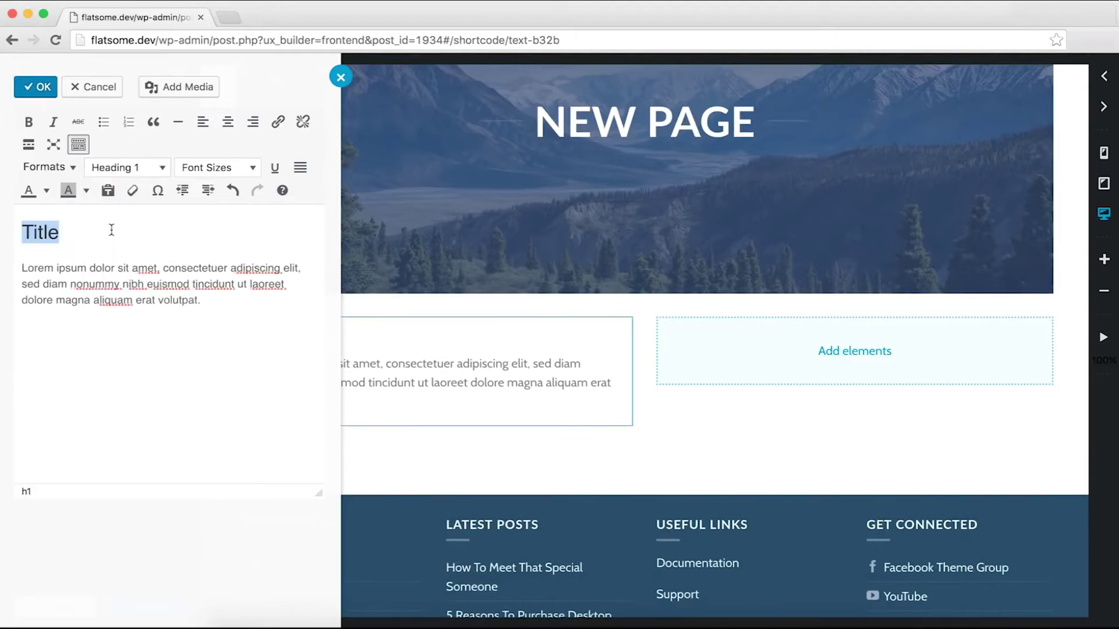
Step: Apply the Primary Color text color format to the Title heading
{"action": "left_click", "coordinate": [40, 169]}
{"action": "scroll", "coordinate": [76, 291], "scroll_direction": "down", "scroll_amount": 2}
{"action": "mouse_move", "coordinate": [89, 348]}
{"action": "scroll", "coordinate": [87, 373], "scroll_direction": "down", "scroll_amount": 2}
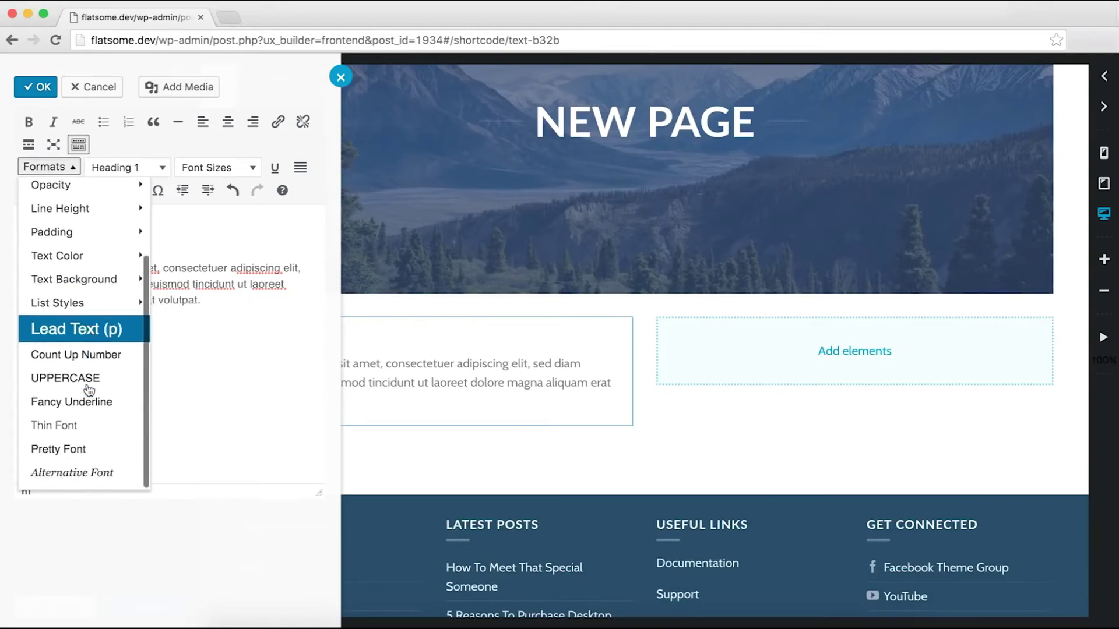
{"action": "scroll", "coordinate": [79, 291], "scroll_direction": "up", "scroll_amount": 1}
{"action": "mouse_move", "coordinate": [74, 280]}
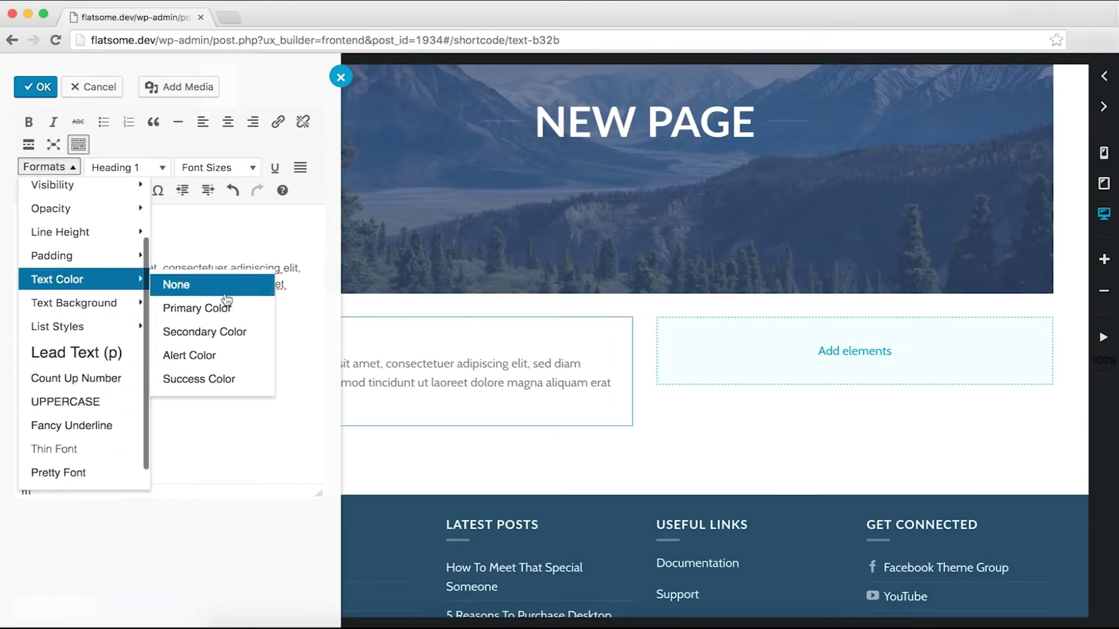
{"action": "left_click", "coordinate": [201, 308]}
Step: Add the line "Important" below the paragraph, give it the Fancy Underline format, and confirm the text edits
{"action": "left_click", "coordinate": [217, 308]}
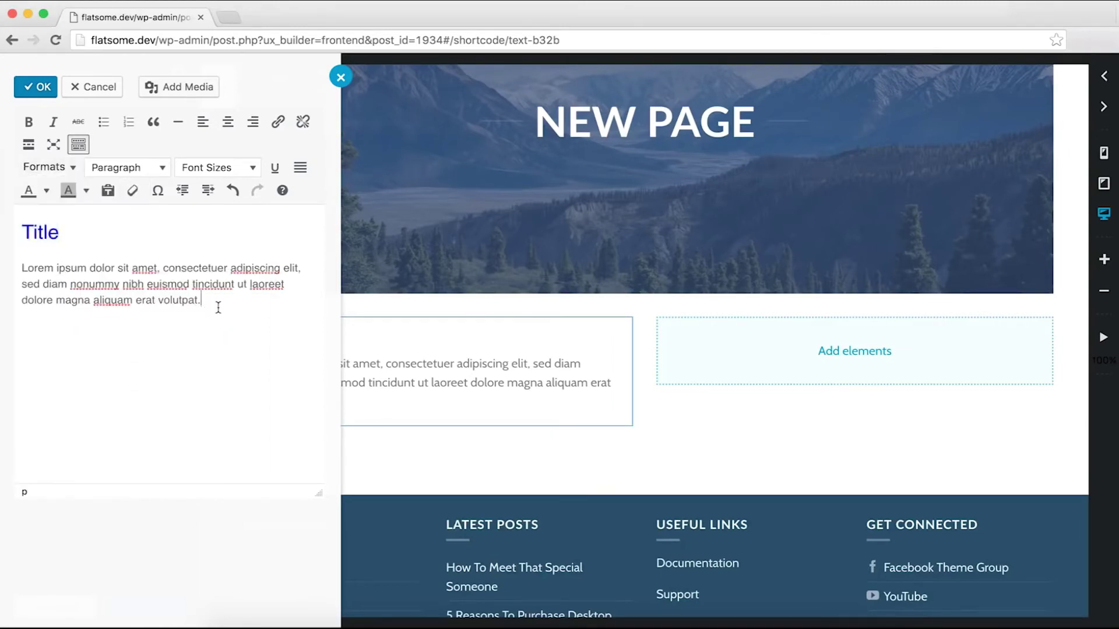
{"action": "key", "text": "Return"}
{"action": "type", "text": "Important"}
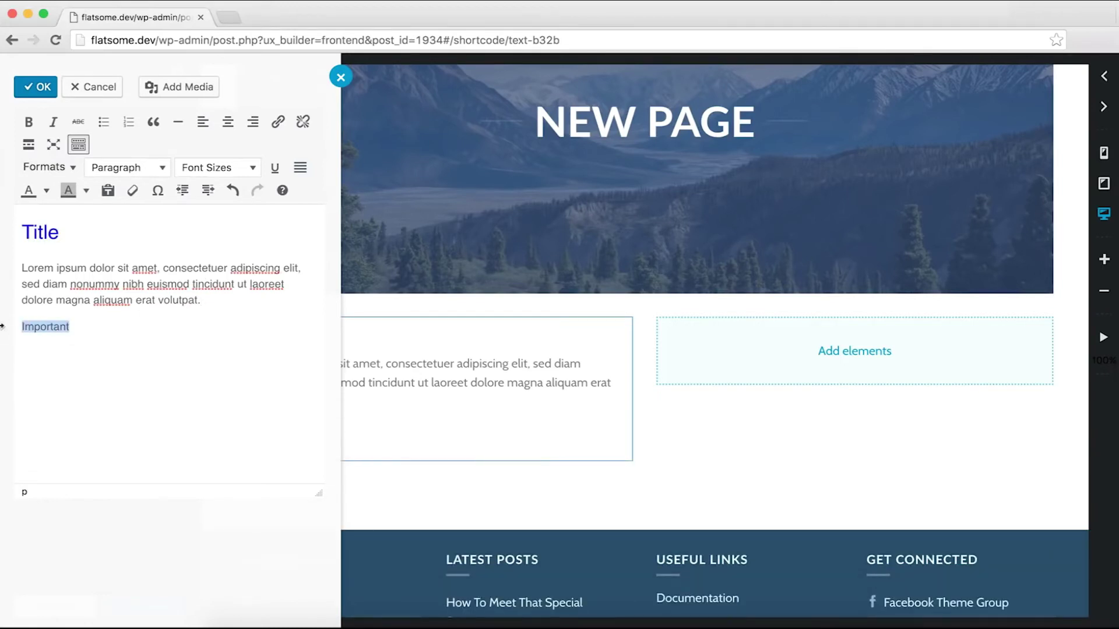
{"action": "left_click", "coordinate": [47, 166]}
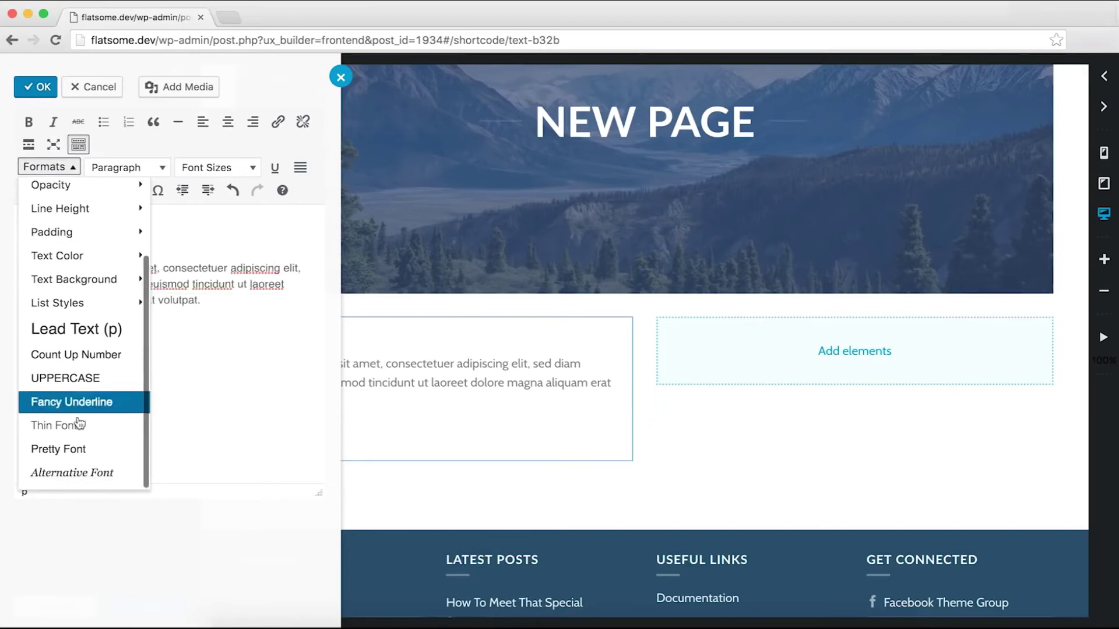
{"action": "left_click", "coordinate": [72, 402]}
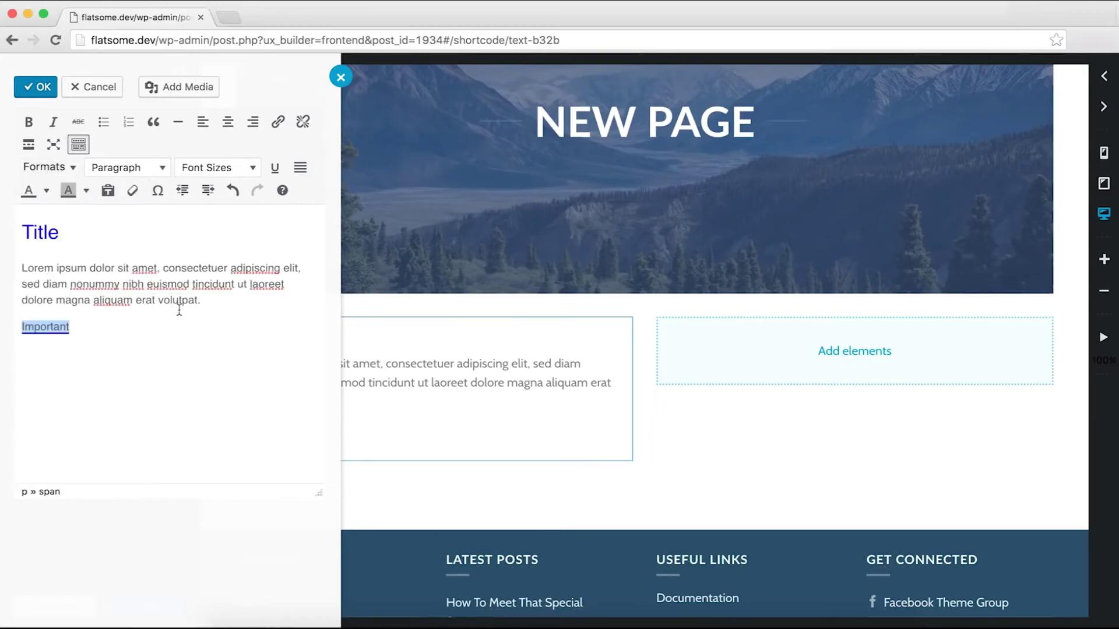
{"action": "left_click", "coordinate": [32, 85]}
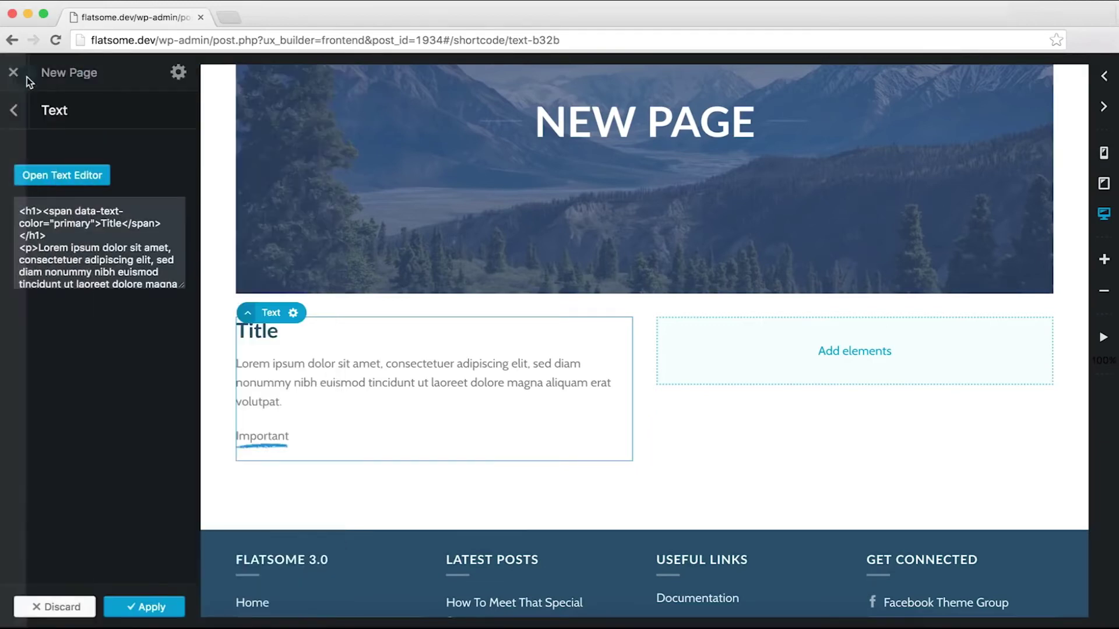
Step: Add an Image element to the second column and insert the lioness photo from the media library
{"action": "left_click", "coordinate": [854, 351]}
{"action": "scroll", "coordinate": [166, 386], "scroll_direction": "down", "scroll_amount": 2}
{"action": "scroll", "coordinate": [166, 386], "scroll_direction": "down", "scroll_amount": 6}
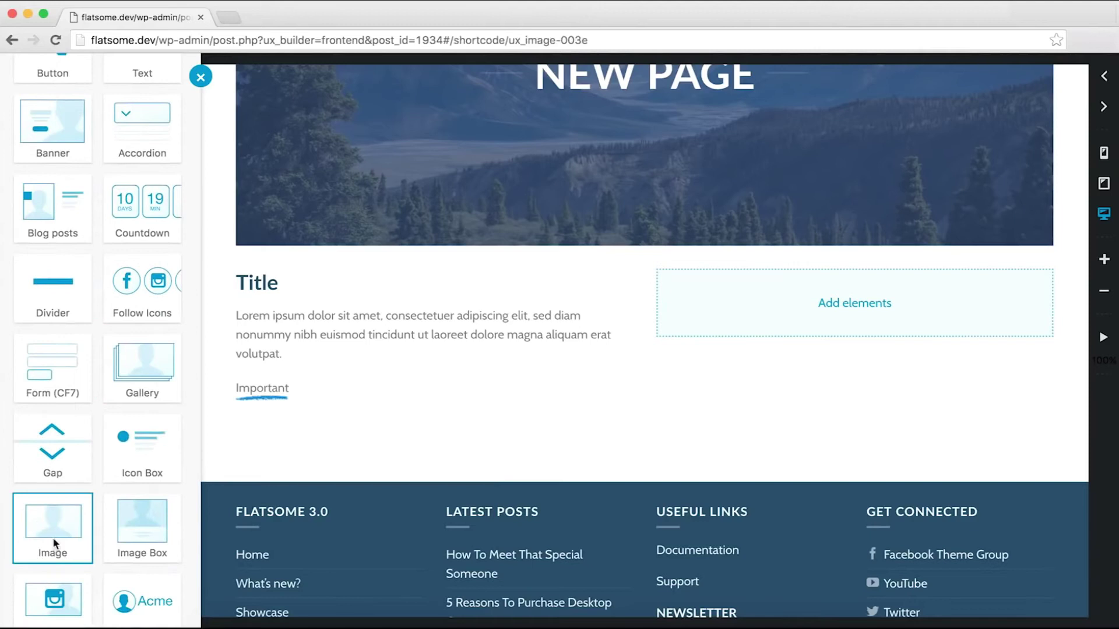
{"action": "left_click", "coordinate": [54, 544]}
{"action": "left_click", "coordinate": [93, 167]}
{"action": "scroll", "coordinate": [442, 349], "scroll_direction": "down", "scroll_amount": 5}
{"action": "left_click", "coordinate": [557, 291]}
{"action": "left_click", "coordinate": [1019, 584]}
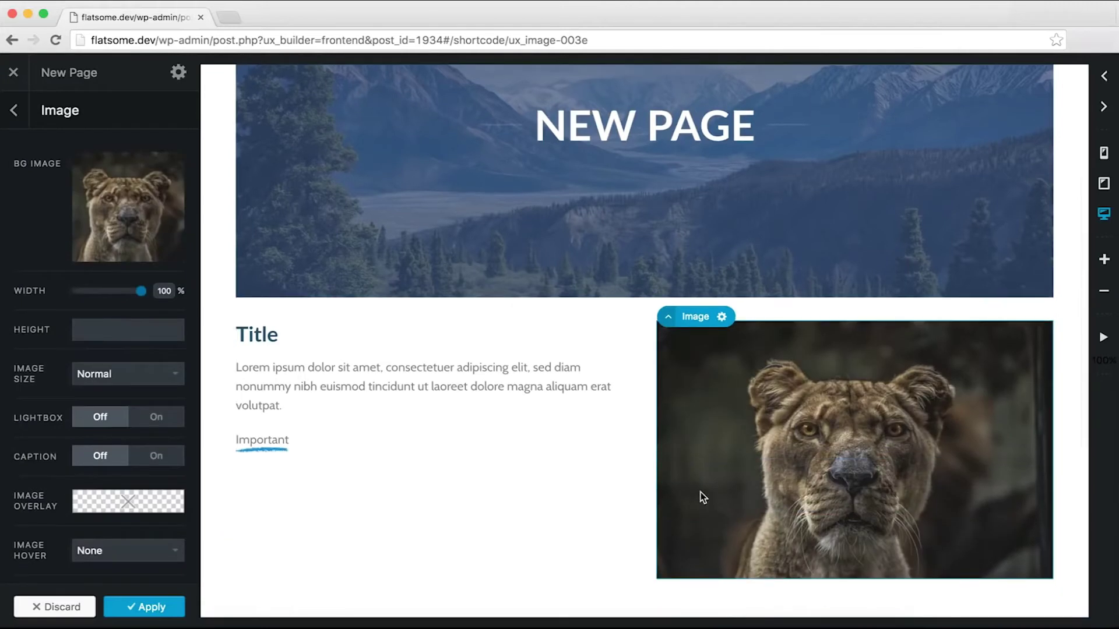
Step: Add a Button element below the text in the first column, using the Outline preset
{"action": "left_click", "coordinate": [434, 481]}
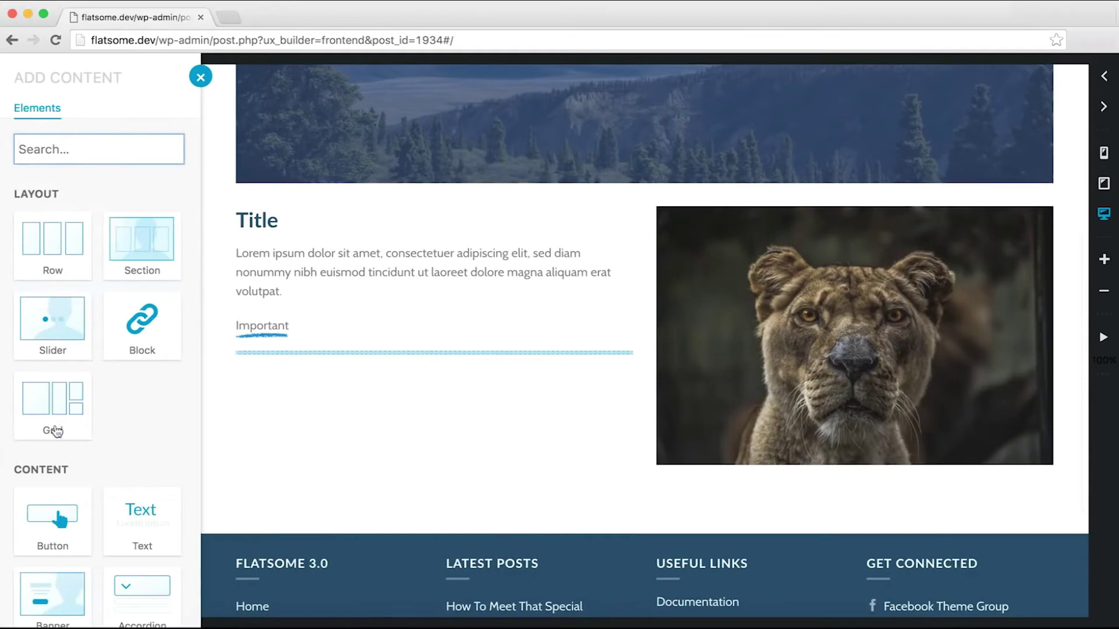
{"action": "scroll", "coordinate": [55, 431], "scroll_direction": "down", "scroll_amount": 5}
{"action": "left_click", "coordinate": [62, 338]}
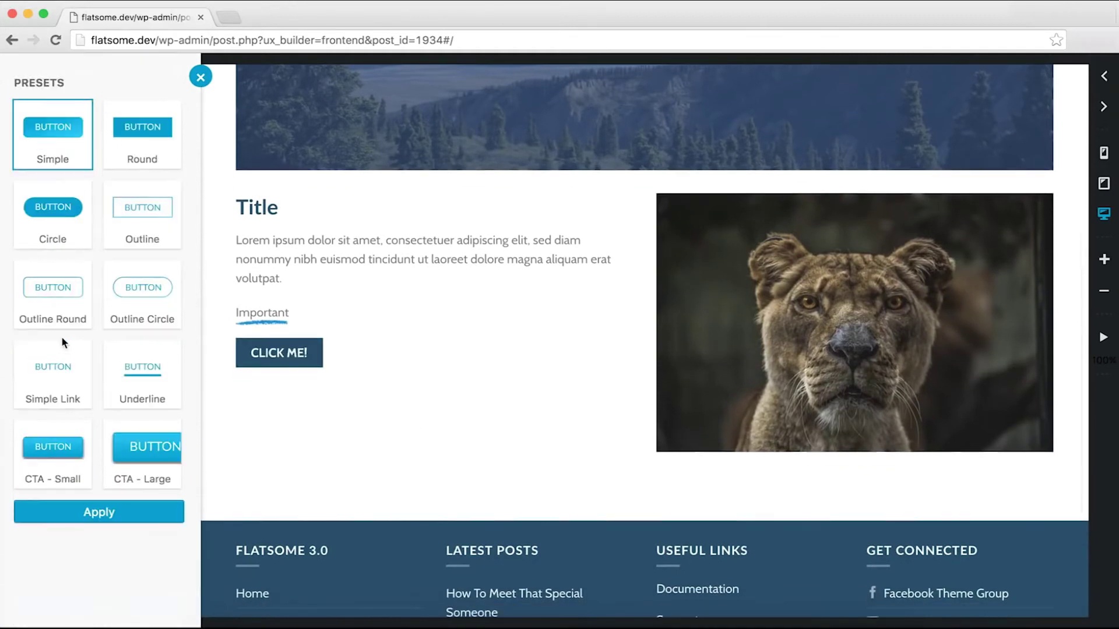
{"action": "left_click", "coordinate": [125, 189]}
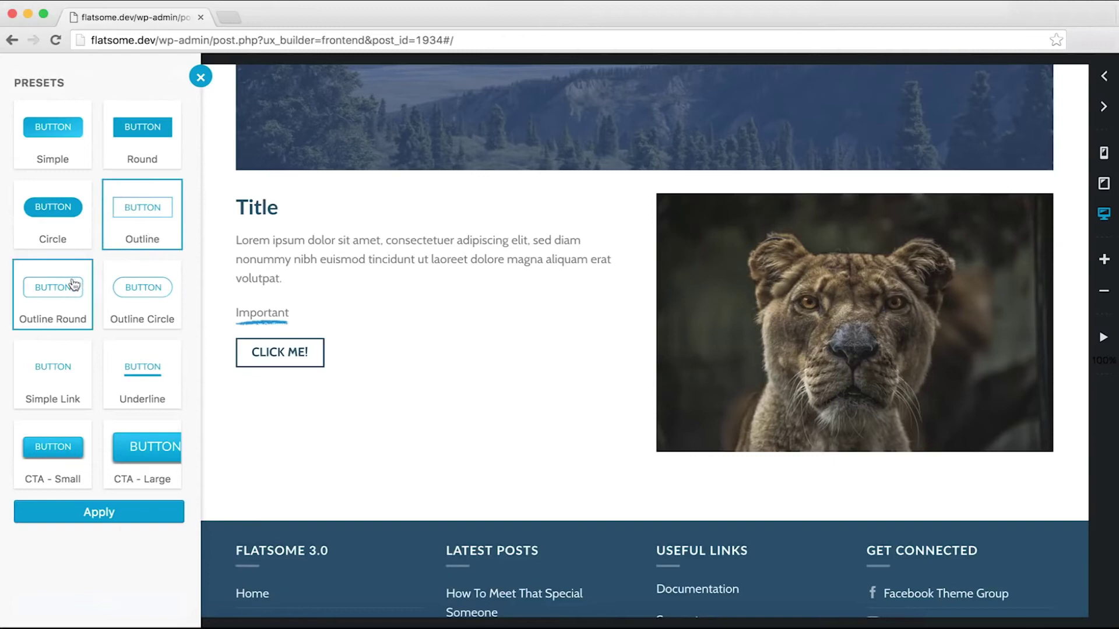
{"action": "left_click", "coordinate": [97, 508]}
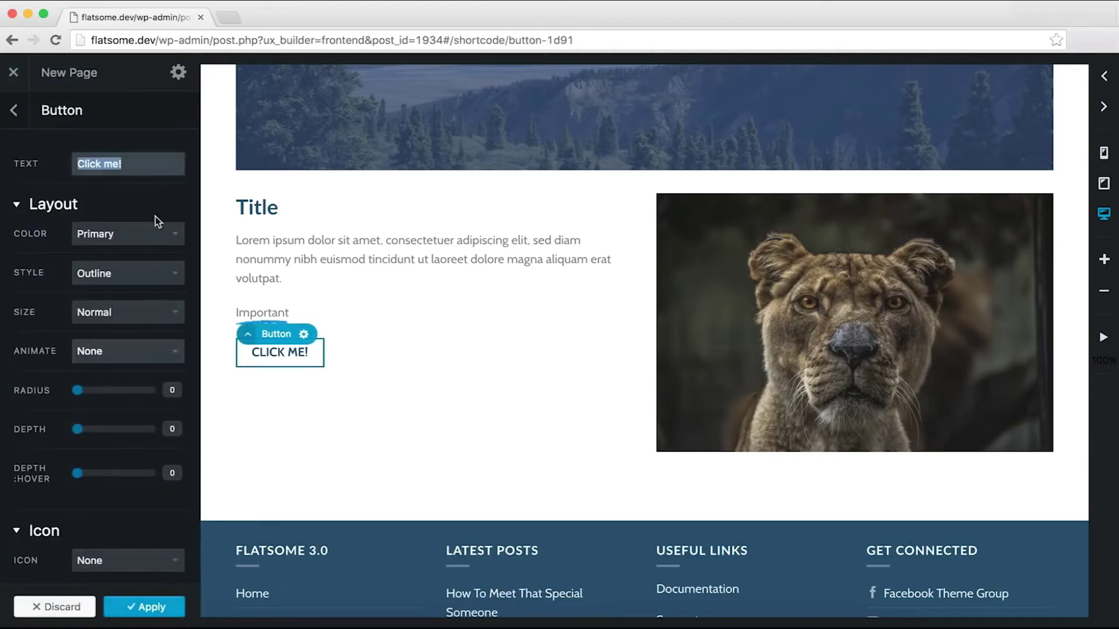
Step: Try the Secondary color on the button, and set it back to Primary
{"action": "left_click", "coordinate": [122, 234]}
{"action": "left_click", "coordinate": [99, 241]}
{"action": "left_click", "coordinate": [122, 234]}
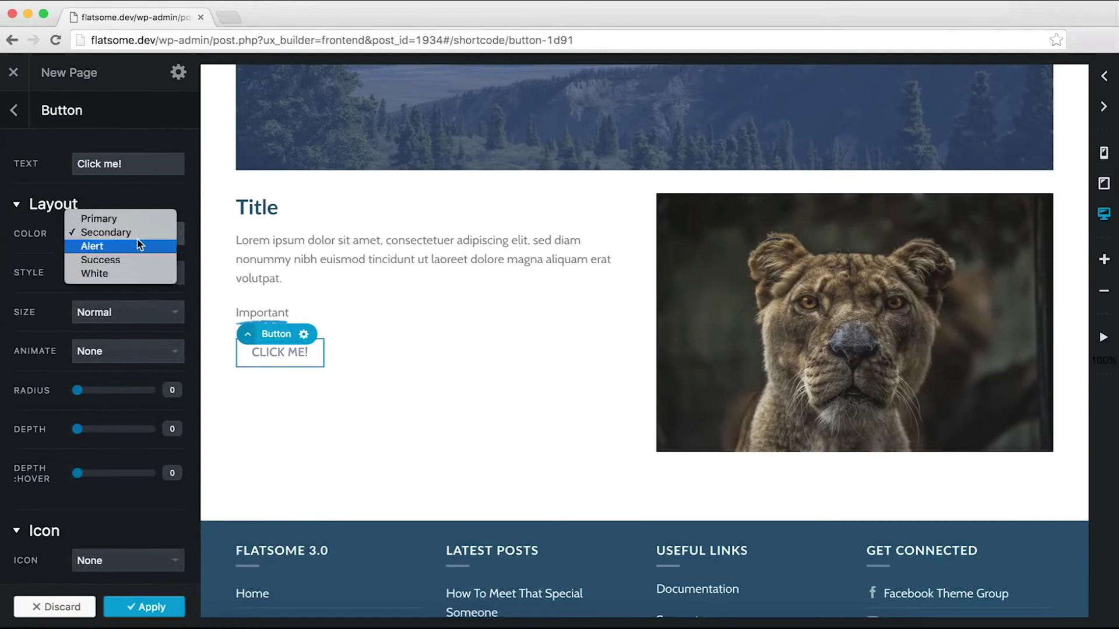
{"action": "left_click", "coordinate": [121, 247]}
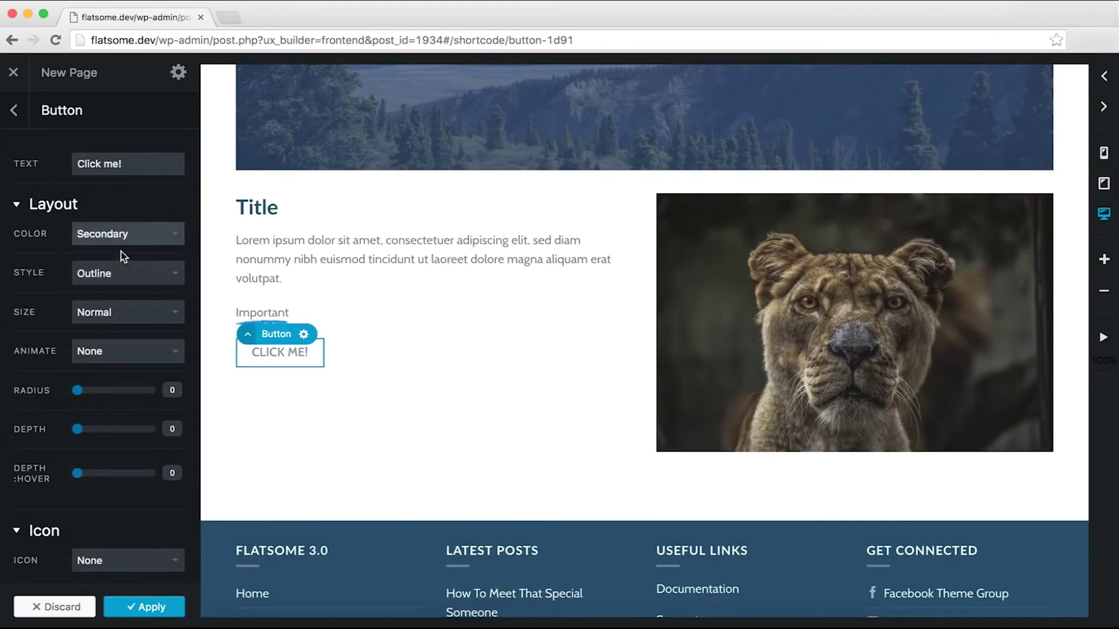
{"action": "left_click", "coordinate": [154, 236]}
{"action": "left_click", "coordinate": [99, 204]}
Step: Change the button's text to "Button" and apply the button options
{"action": "scroll", "coordinate": [117, 263], "scroll_direction": "down", "scroll_amount": 1}
{"action": "left_click_drag", "start_coordinate": [125, 153], "coordinate": [83, 152]}
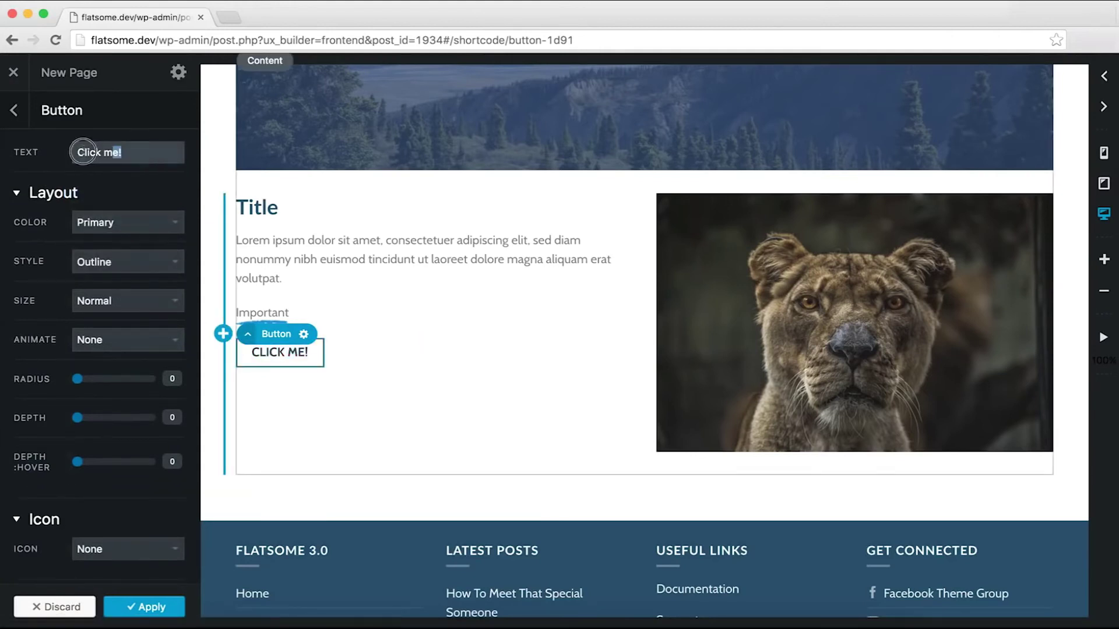
{"action": "key", "text": "BackSpace"}
{"action": "scroll", "coordinate": [61, 358], "scroll_direction": "down", "scroll_amount": 5}
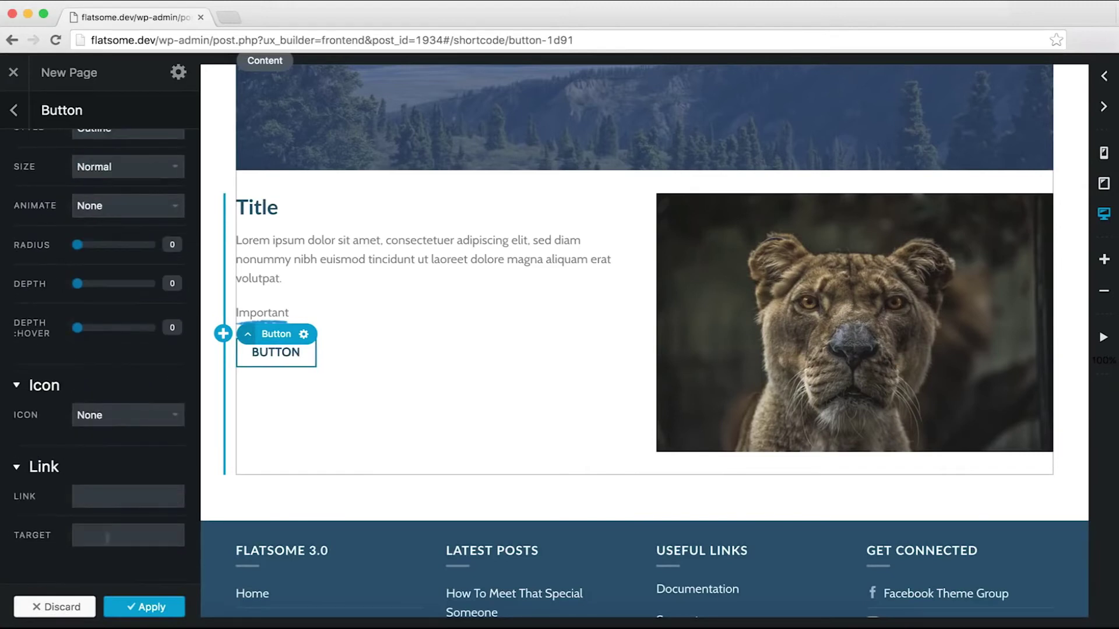
{"action": "left_click", "coordinate": [133, 608]}
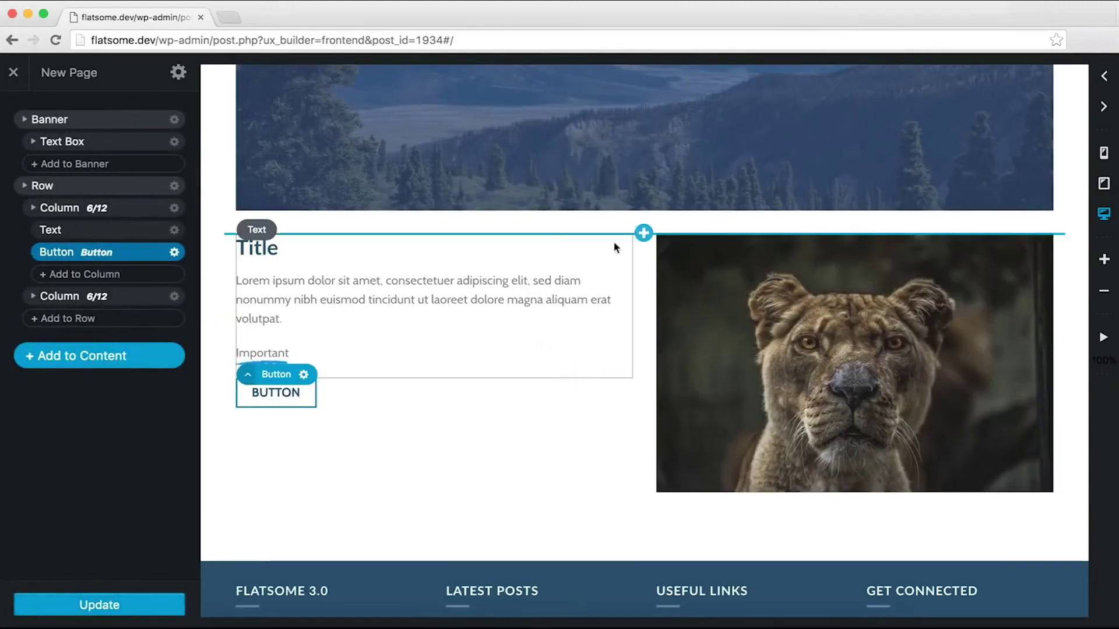
Step: Examine how the row's columns and their elements are nested in the page structure, expanding and collapsing them and opening the Text element's options
{"action": "left_click", "coordinate": [260, 255]}
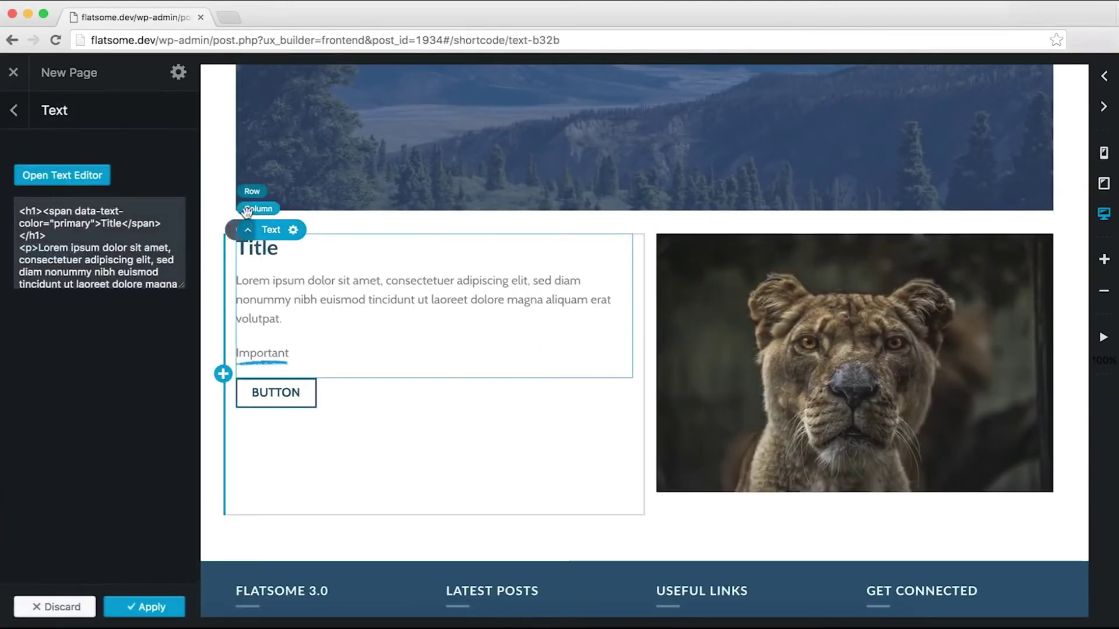
{"action": "left_click", "coordinate": [10, 114]}
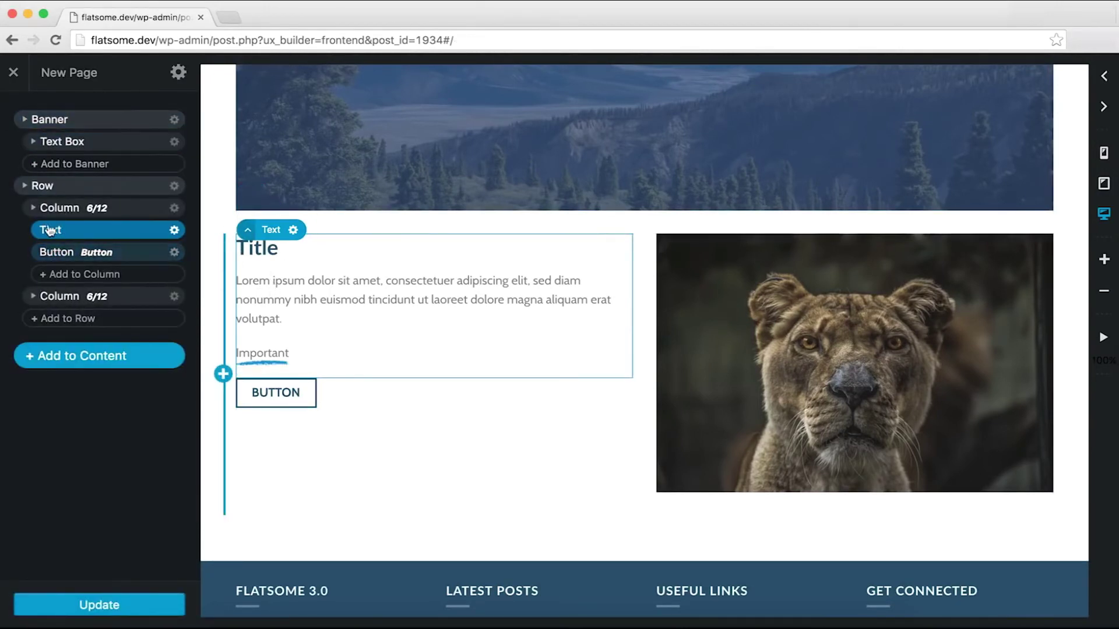
{"action": "left_click", "coordinate": [33, 209]}
{"action": "left_click", "coordinate": [34, 210]}
{"action": "left_click", "coordinate": [24, 186]}
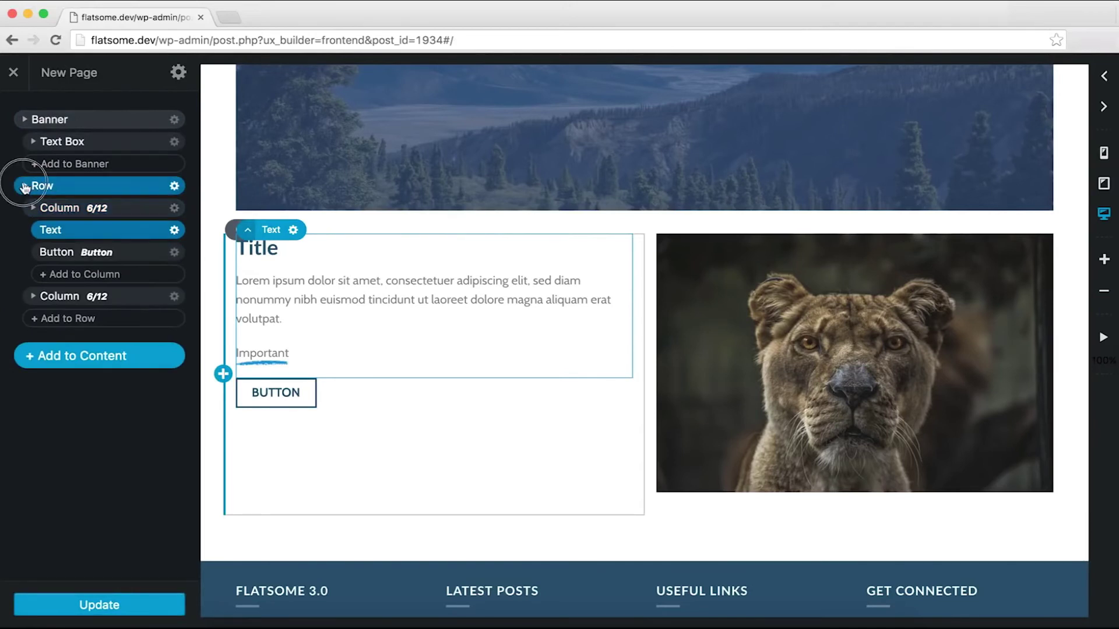
{"action": "left_click", "coordinate": [25, 187]}
{"action": "left_click", "coordinate": [32, 210]}
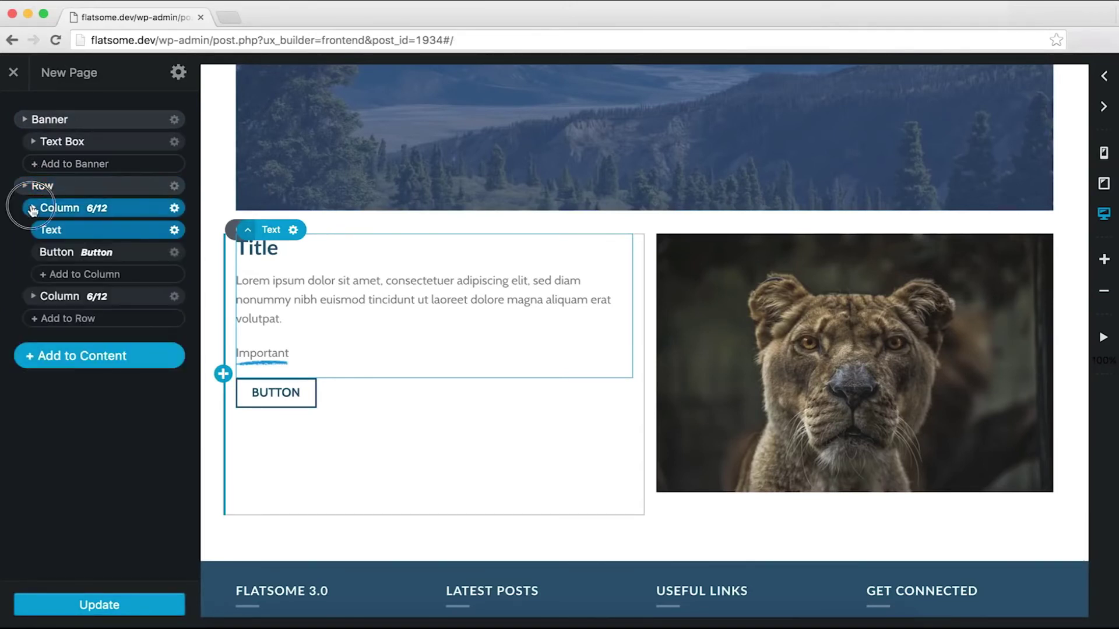
{"action": "left_click", "coordinate": [45, 231]}
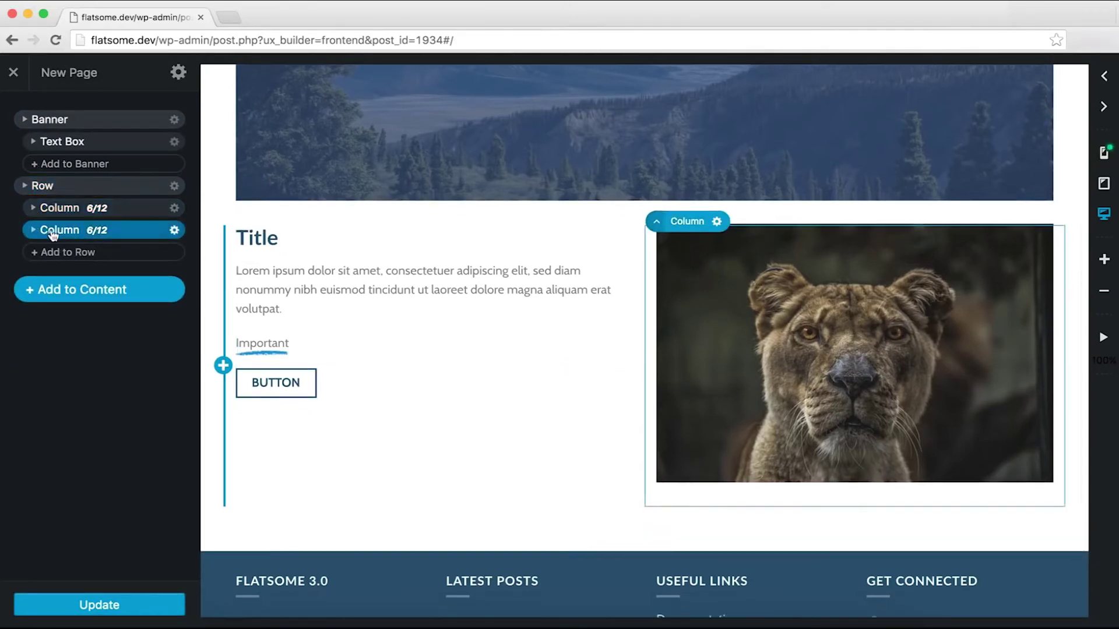
{"action": "left_click", "coordinate": [33, 230]}
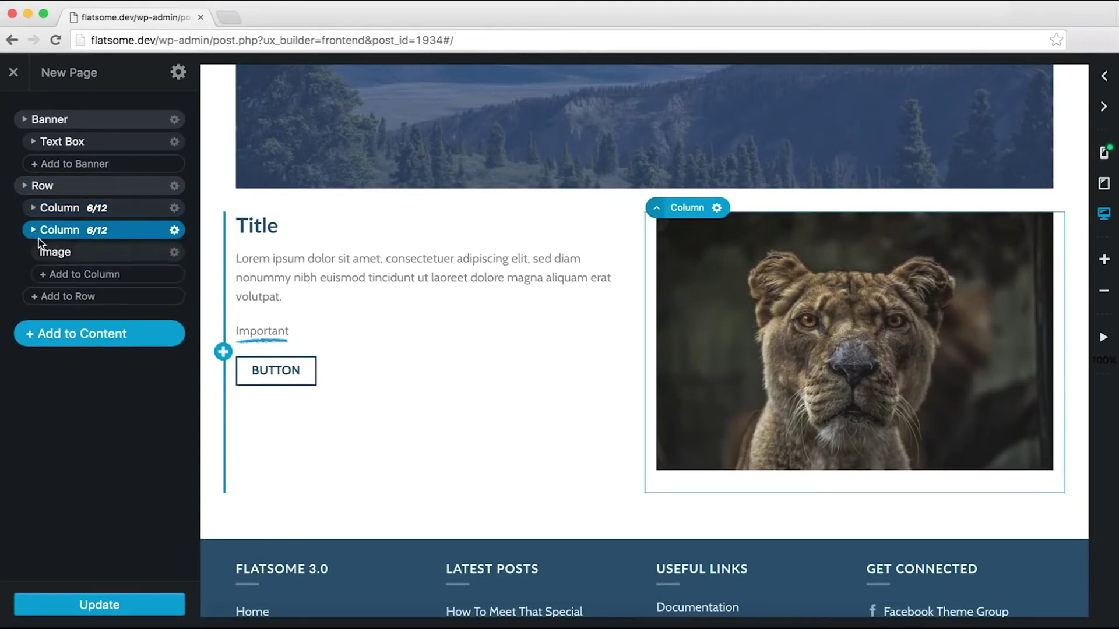
{"action": "left_click", "coordinate": [33, 208]}
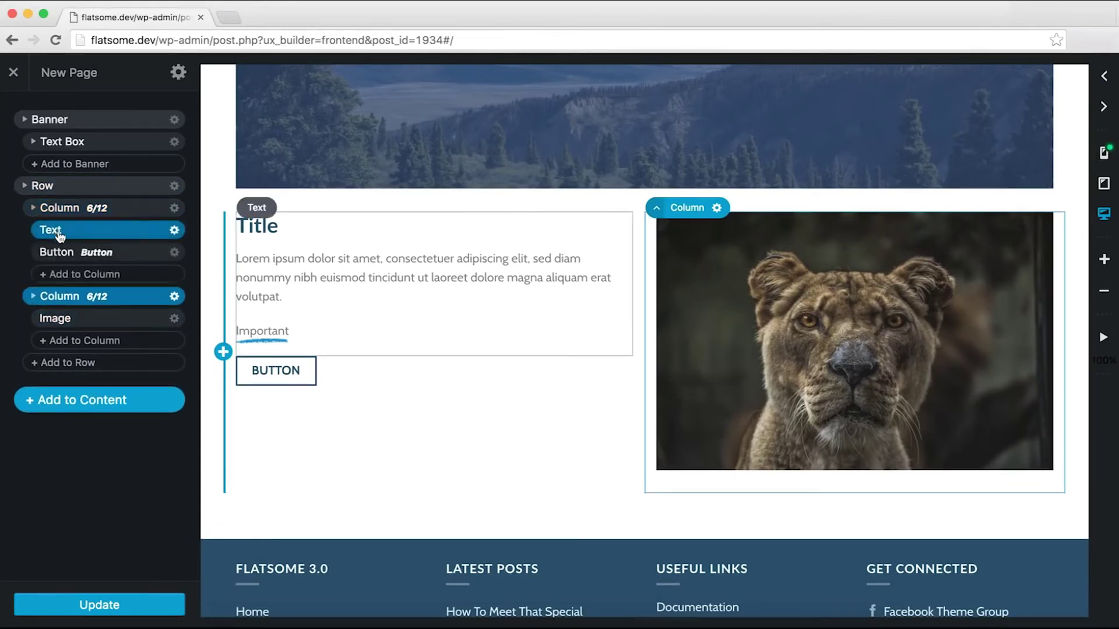
{"action": "left_click", "coordinate": [82, 193]}
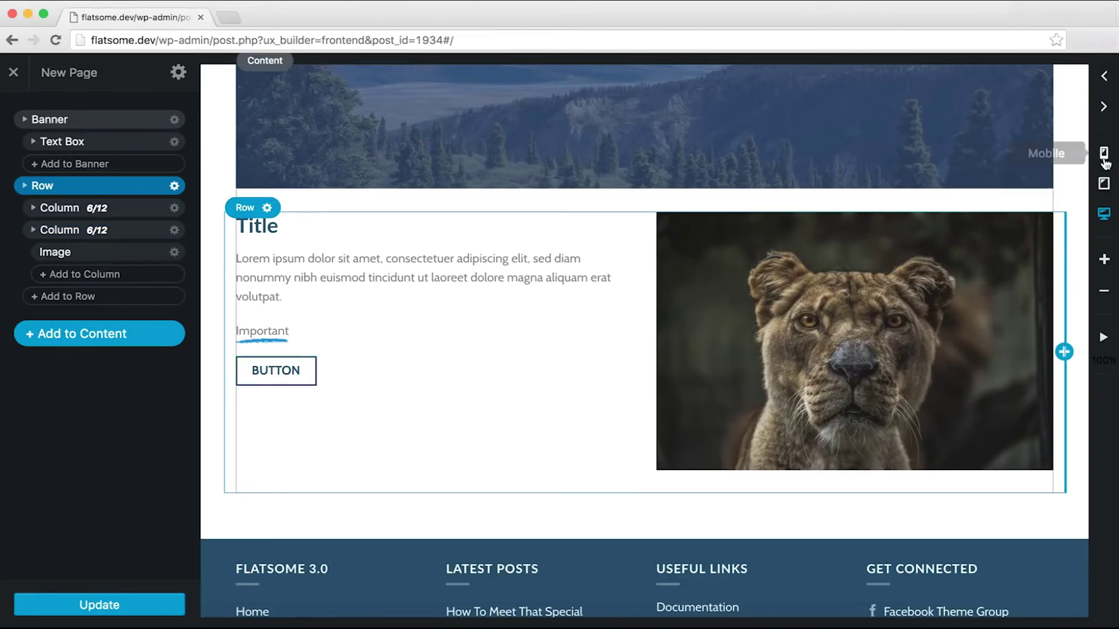
Step: Switch to the tablet view and set the first column's width to 4 of 12
{"action": "left_click", "coordinate": [1104, 185]}
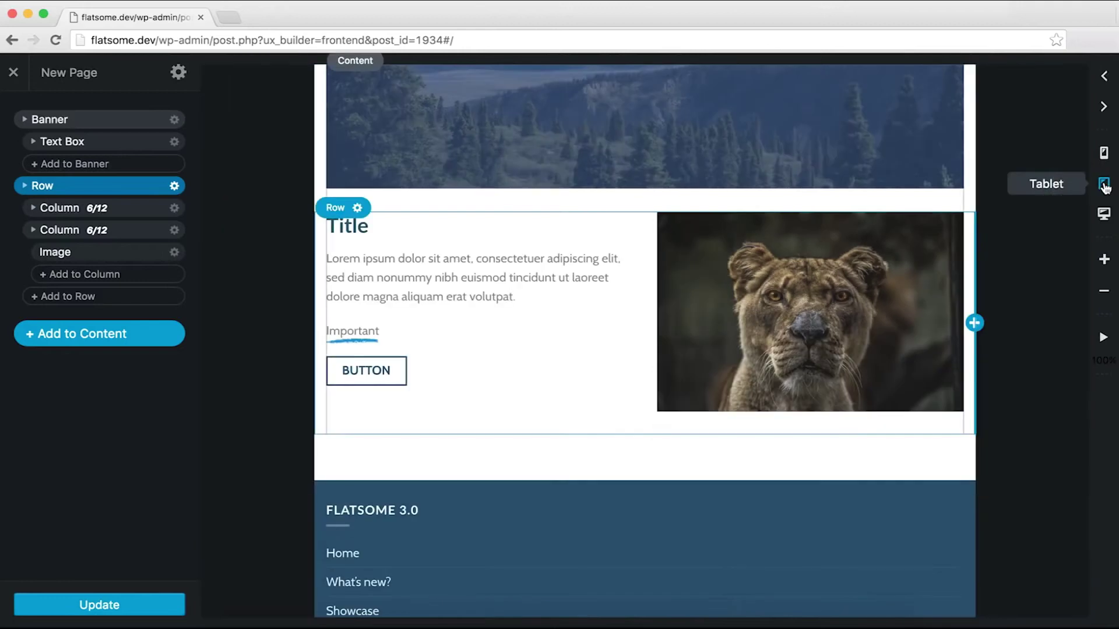
{"action": "scroll", "coordinate": [733, 285], "scroll_direction": "down", "scroll_amount": 10}
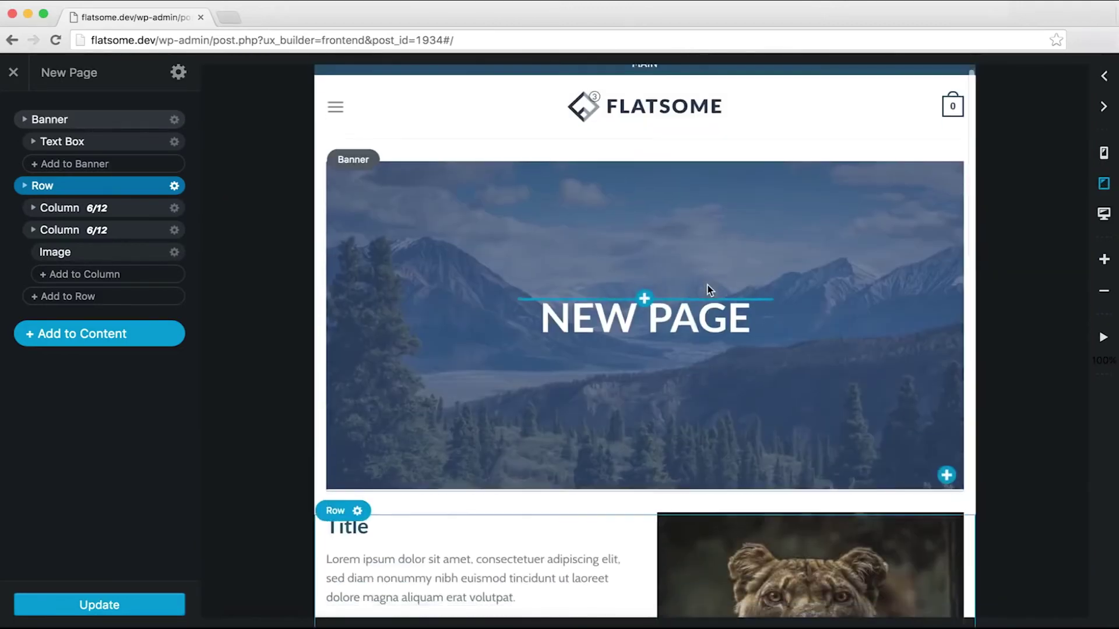
{"action": "left_click", "coordinate": [59, 207]}
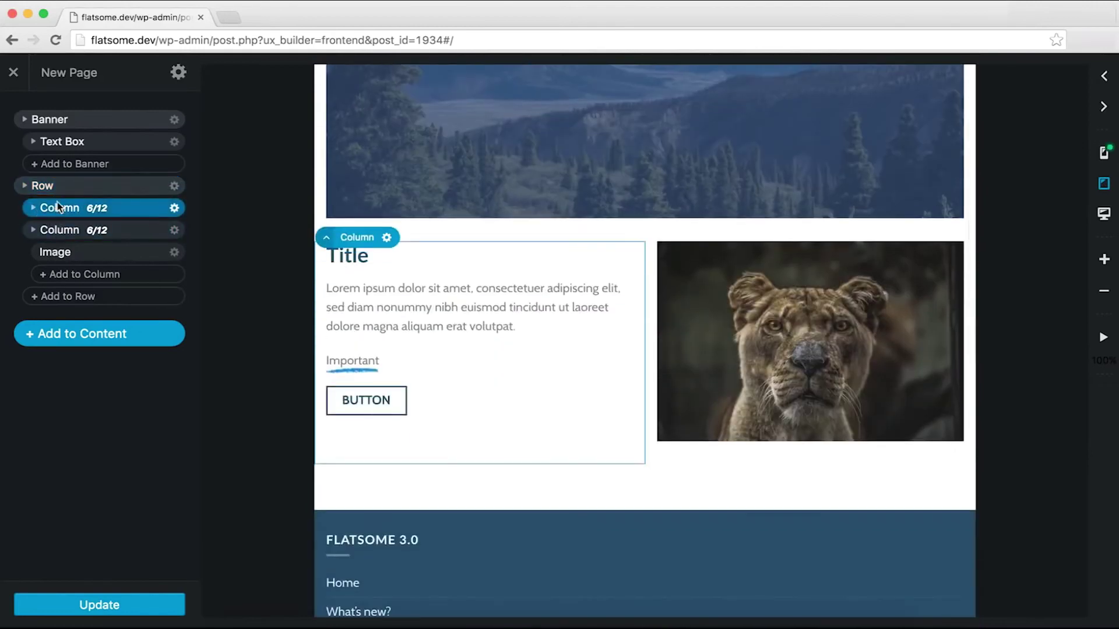
{"action": "left_click", "coordinate": [174, 209]}
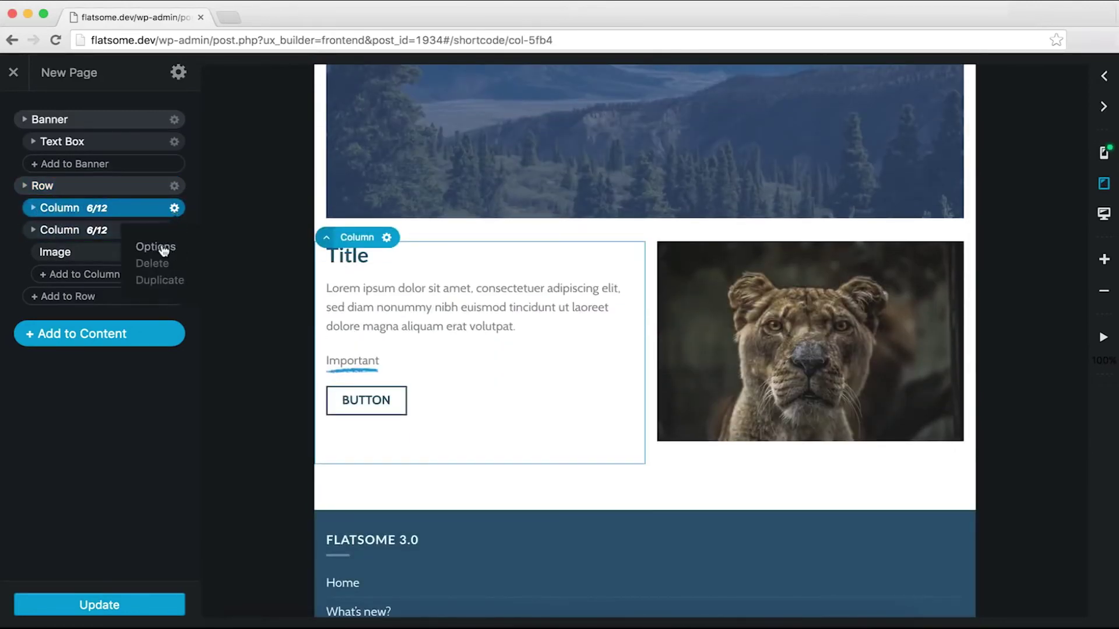
{"action": "left_click", "coordinate": [164, 249]}
{"action": "left_click", "coordinate": [77, 187]}
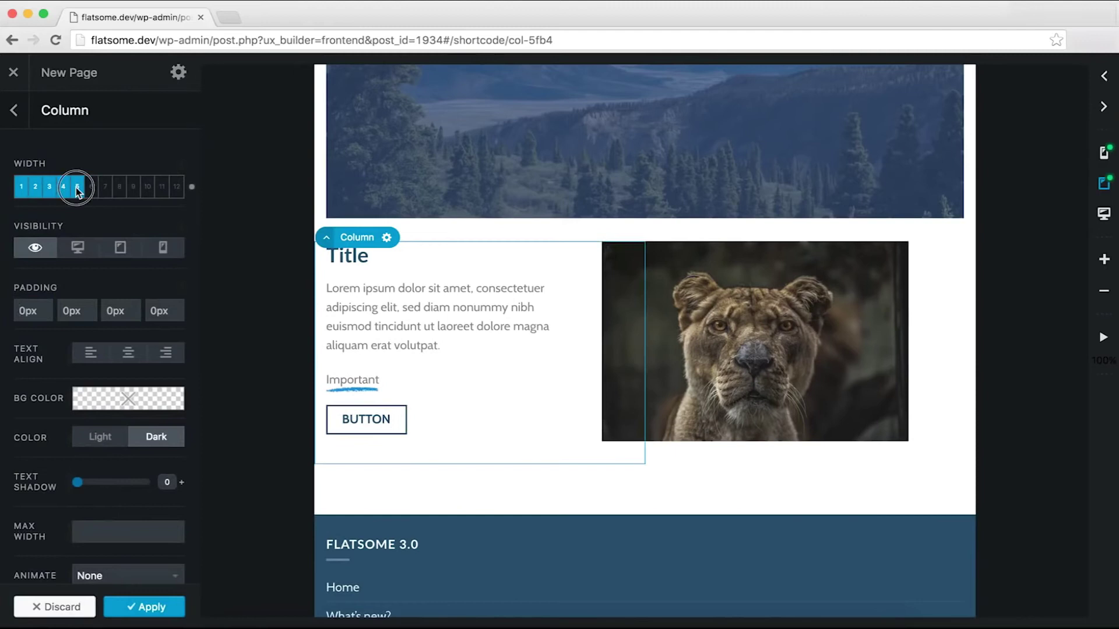
{"action": "left_click", "coordinate": [64, 186]}
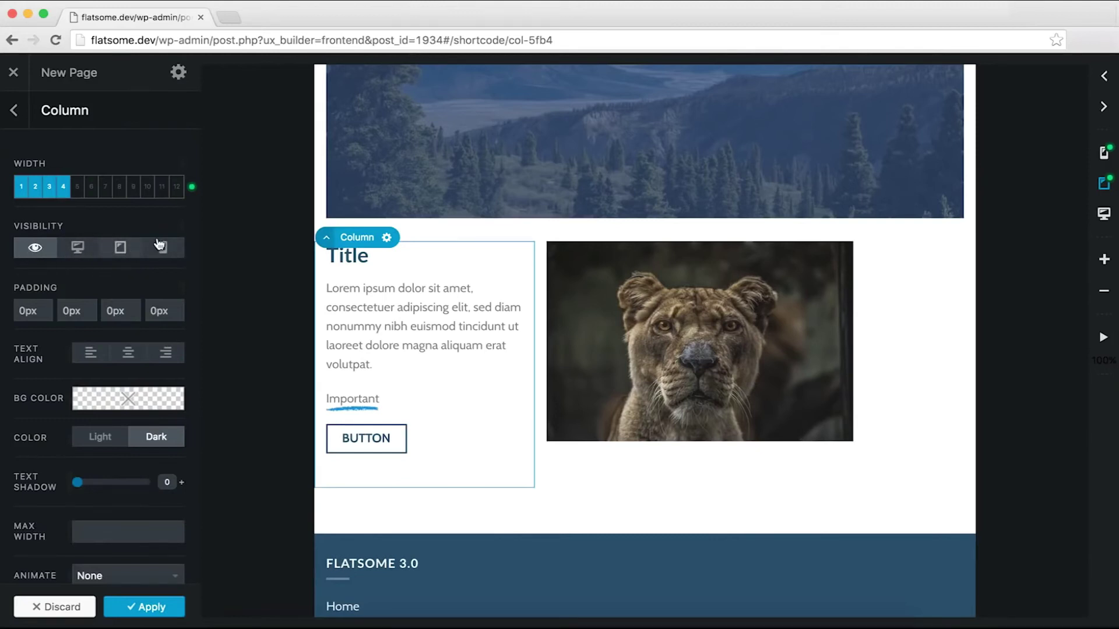
Step: Compare the first column across desktop, tablet and mobile views, and restore its tablet width to 6 of 12
{"action": "left_click", "coordinate": [1104, 214]}
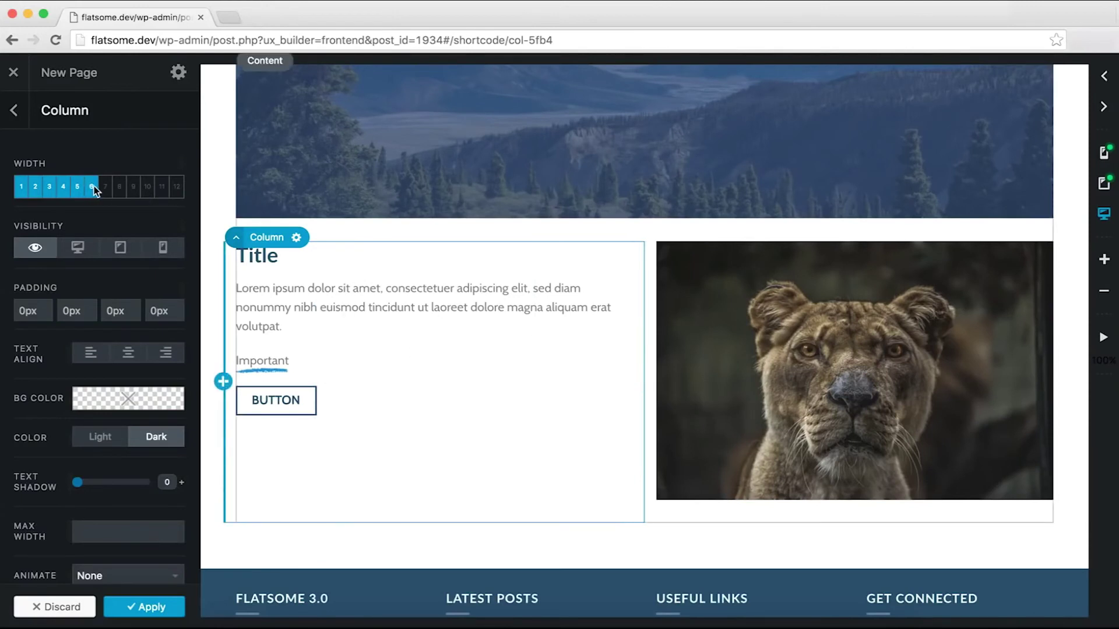
{"action": "left_click", "coordinate": [1103, 183]}
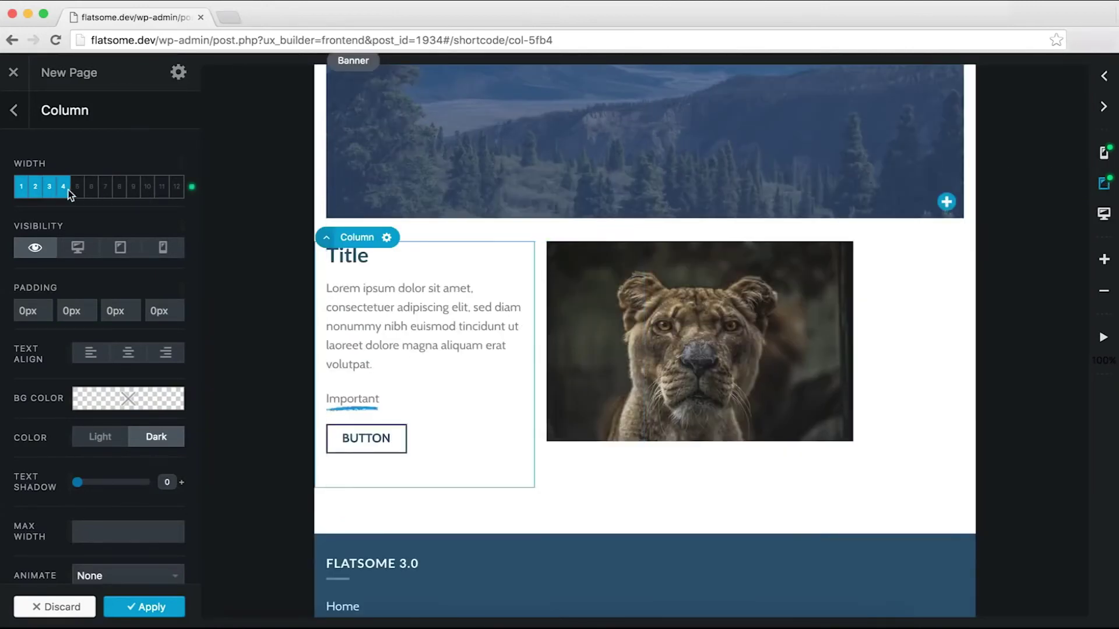
{"action": "left_click", "coordinate": [1104, 152]}
{"action": "left_click", "coordinate": [1104, 183]}
{"action": "left_click", "coordinate": [1103, 214]}
{"action": "left_click", "coordinate": [1105, 188]}
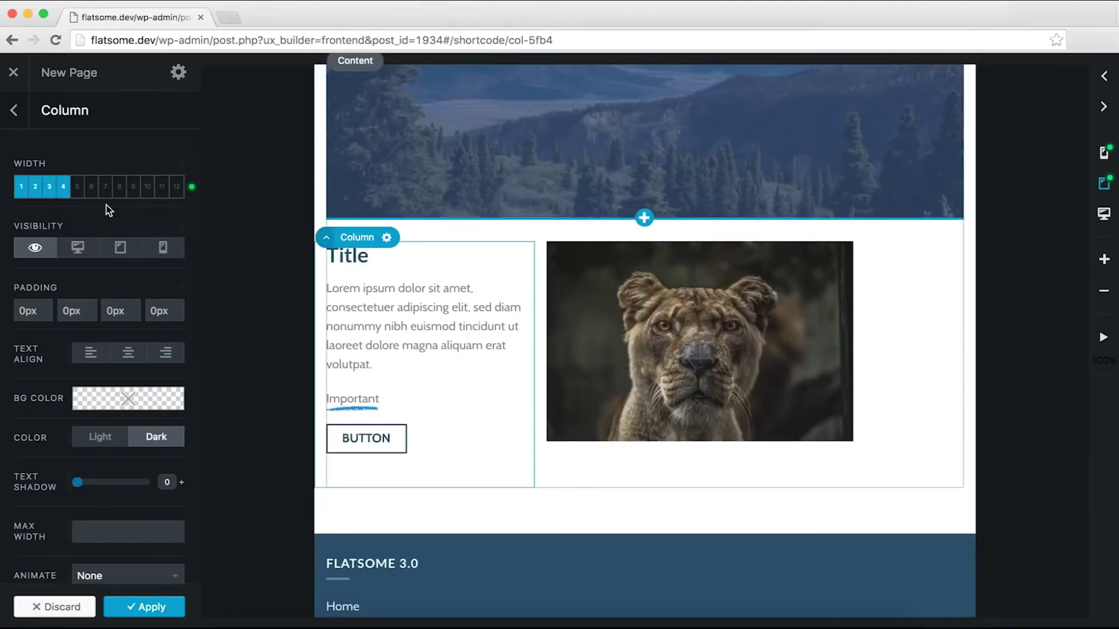
{"action": "left_click", "coordinate": [90, 187]}
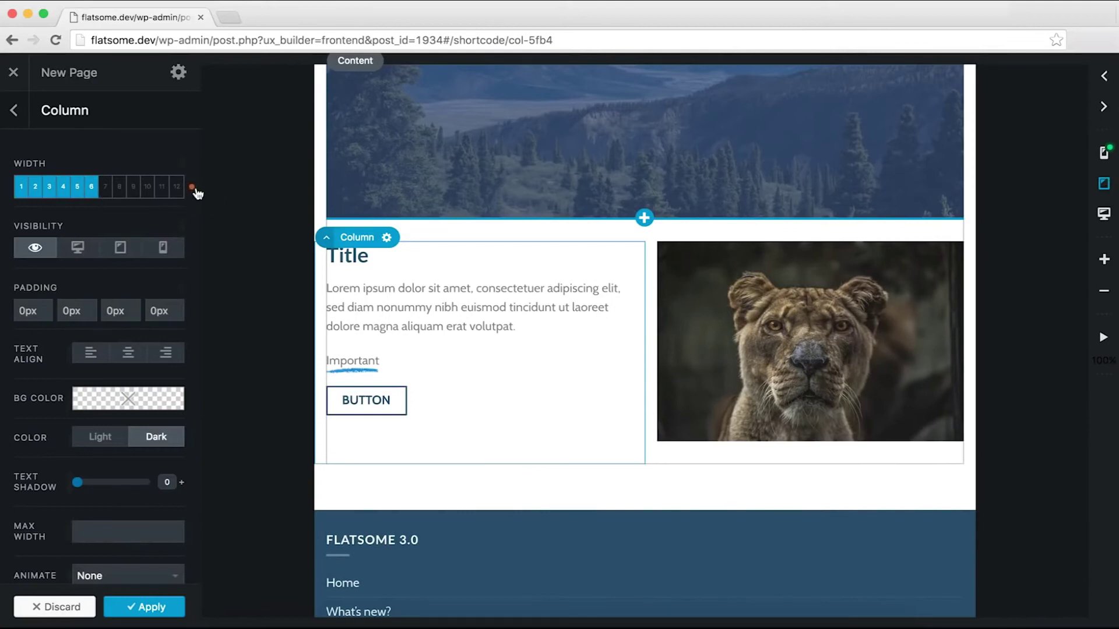
Step: Check the column in the mobile view, return to the desktop view, and apply the column options
{"action": "left_click", "coordinate": [1103, 153]}
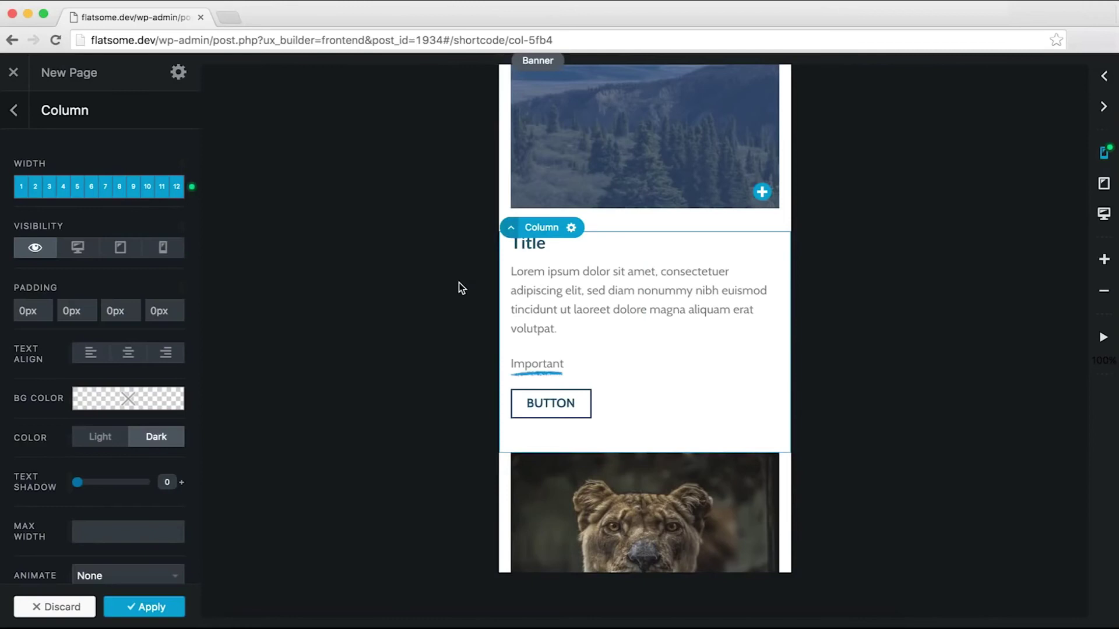
{"action": "scroll", "coordinate": [654, 315], "scroll_direction": "down", "scroll_amount": 2}
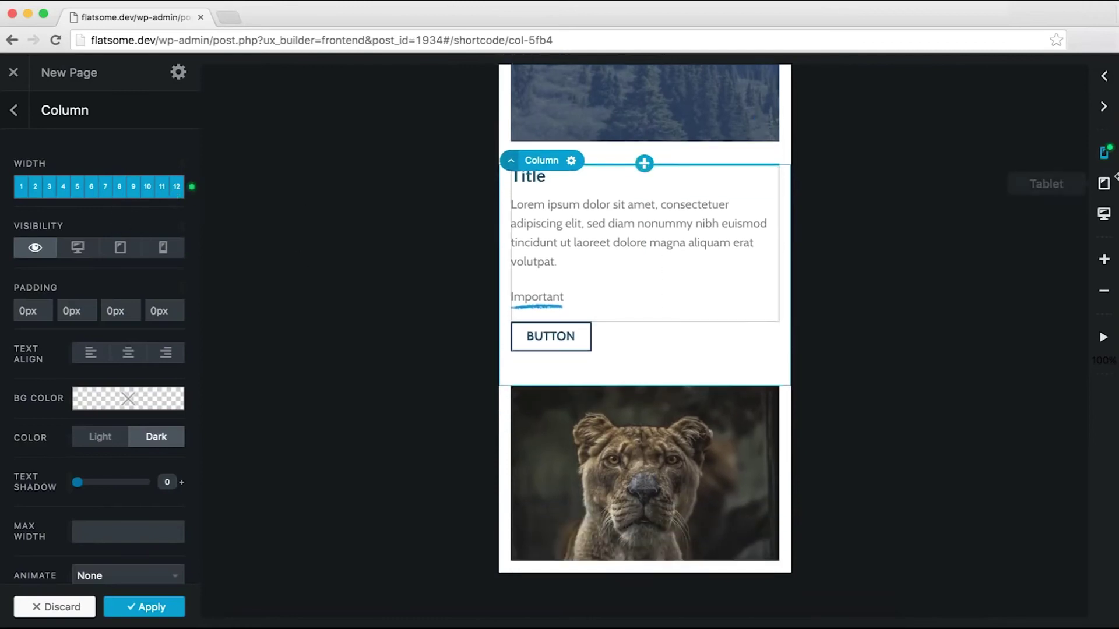
{"action": "left_click", "coordinate": [1103, 213]}
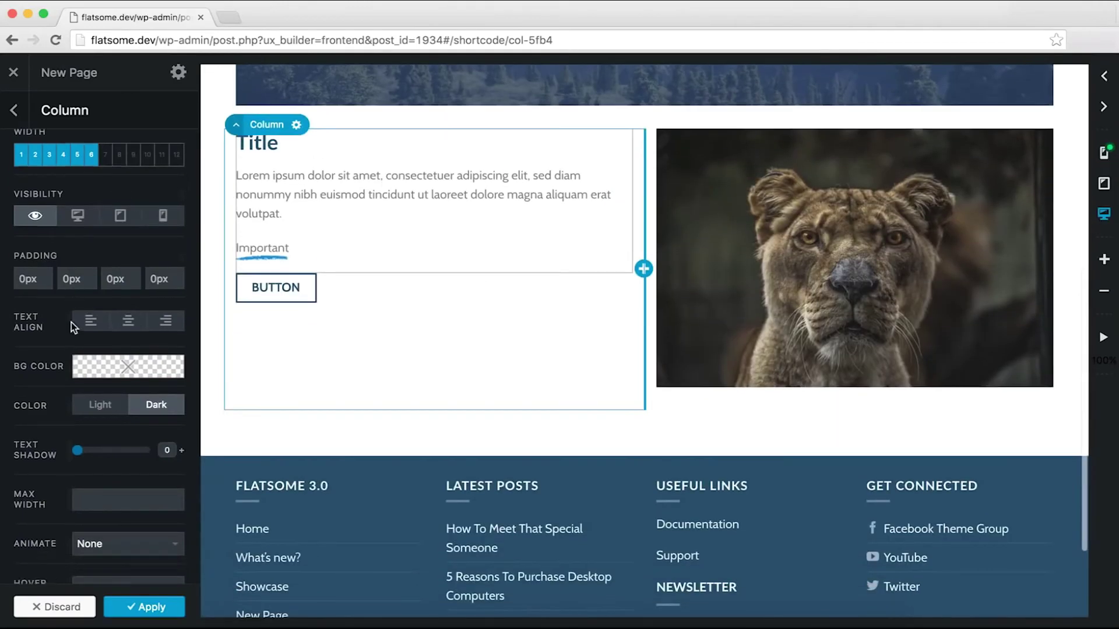
{"action": "scroll", "coordinate": [117, 408], "scroll_direction": "down", "scroll_amount": 5}
{"action": "left_click", "coordinate": [145, 607]}
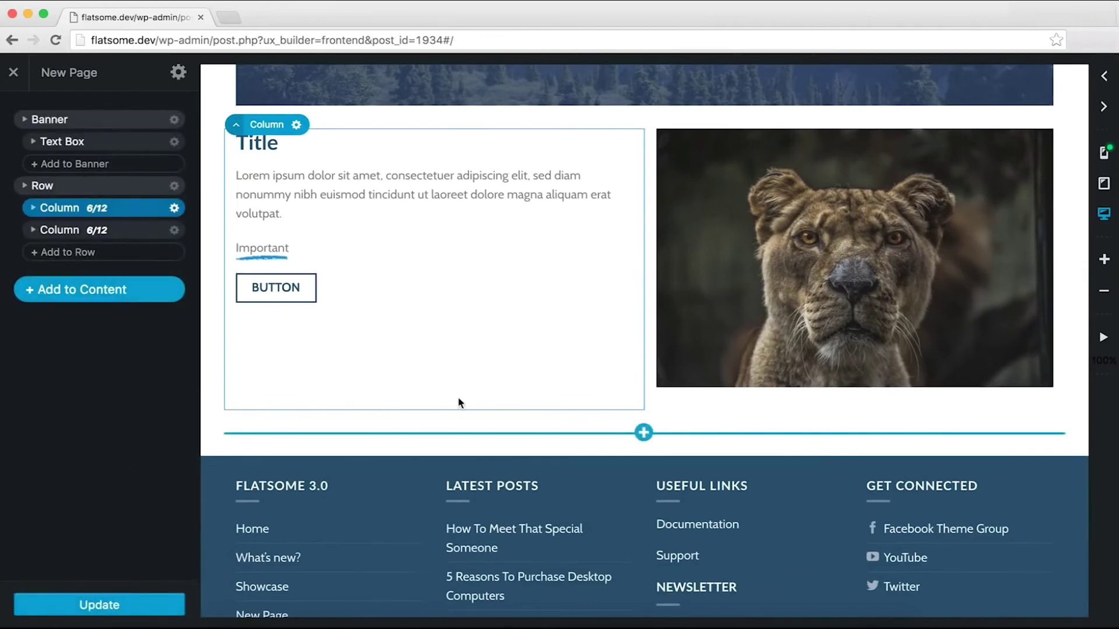
Step: Add an Instagram Feed element below the two-column row
{"action": "scroll", "coordinate": [457, 396], "scroll_direction": "down", "scroll_amount": 1}
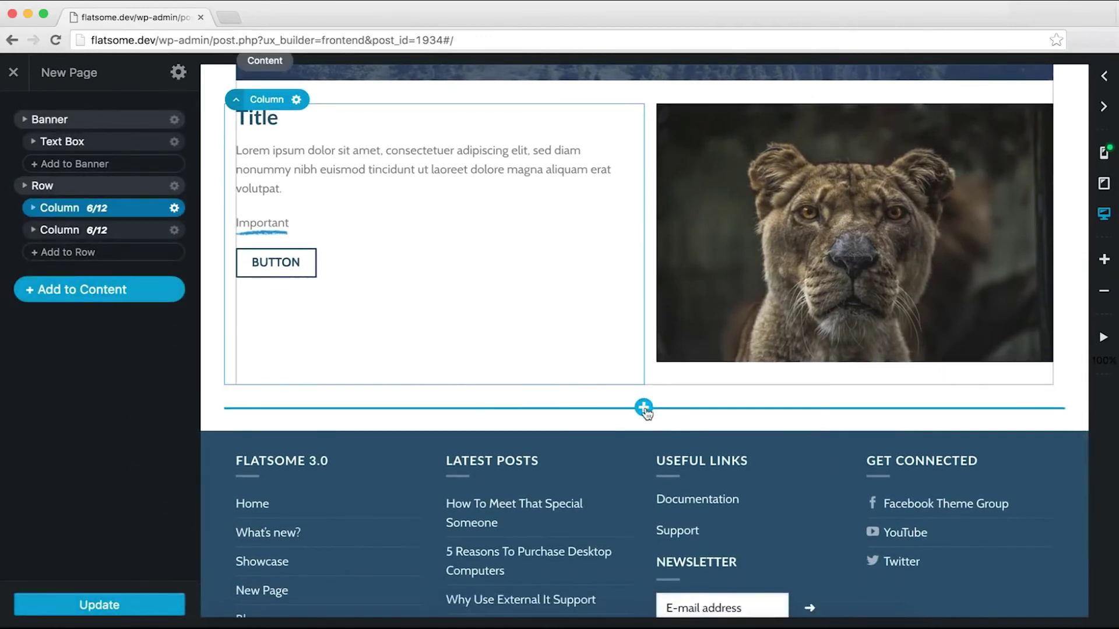
{"action": "left_click", "coordinate": [643, 407]}
{"action": "scroll", "coordinate": [32, 337], "scroll_direction": "down", "scroll_amount": 20}
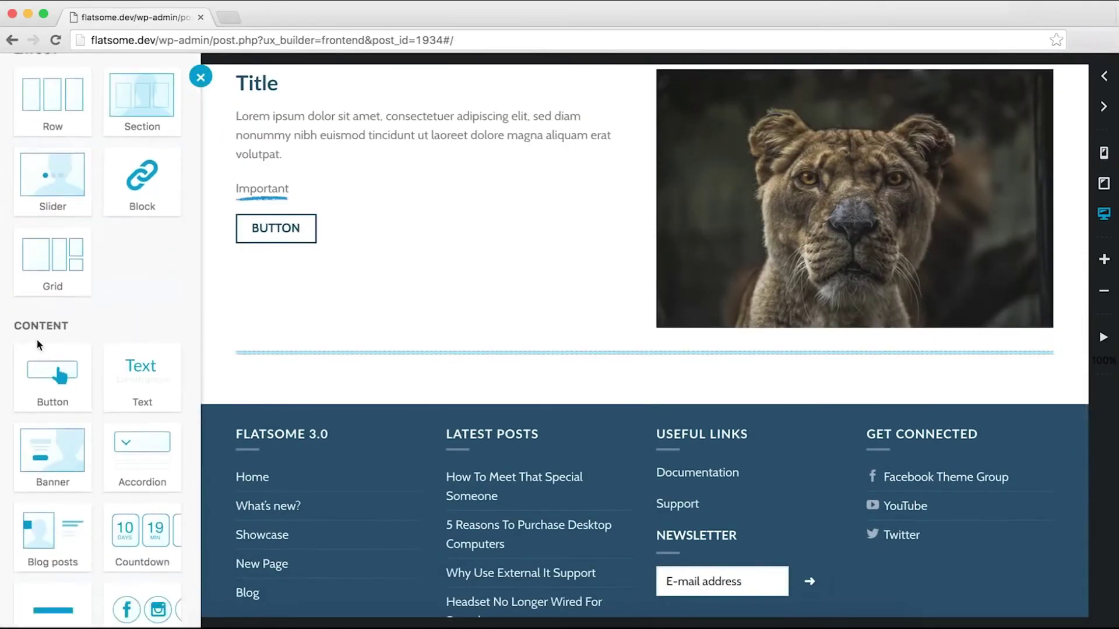
{"action": "left_click", "coordinate": [54, 367]}
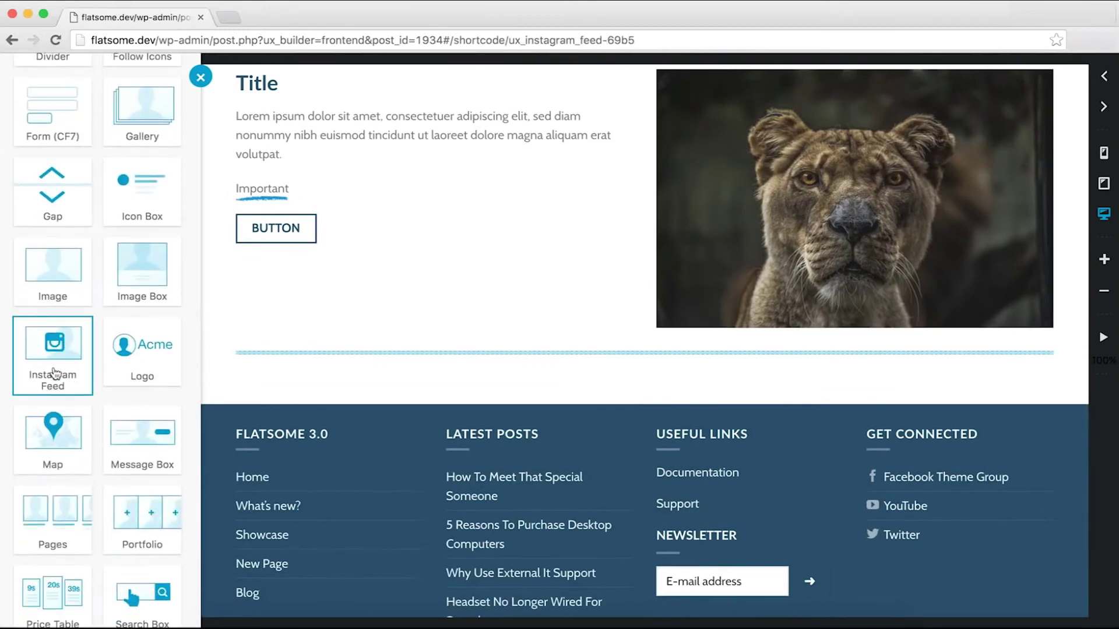
{"action": "scroll", "coordinate": [571, 422], "scroll_direction": "down", "scroll_amount": 4}
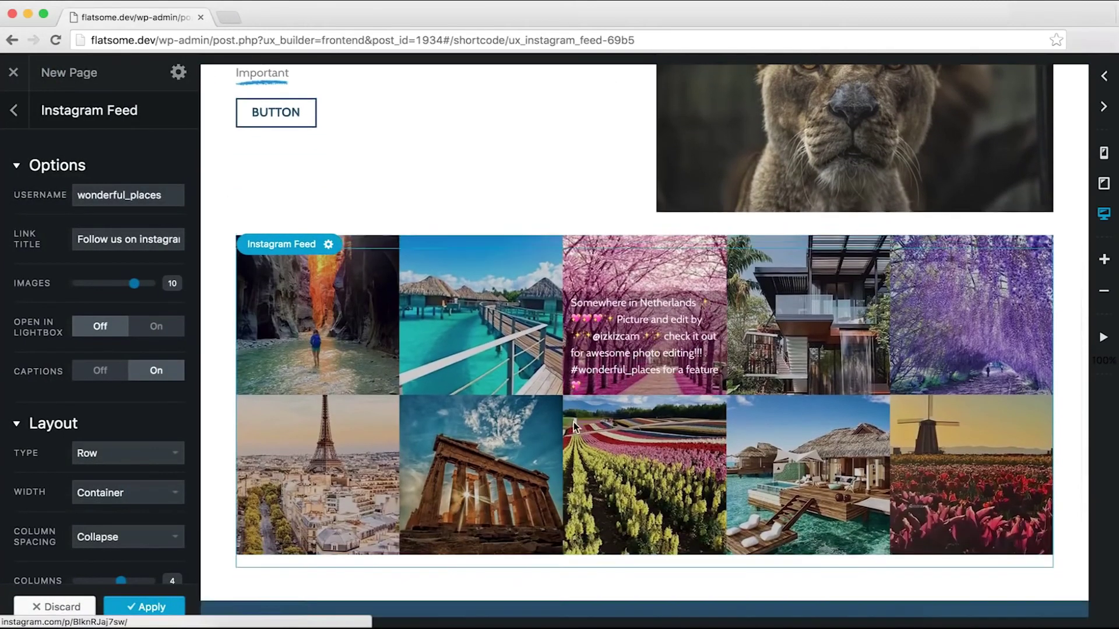
Step: Add a Text element with the Paragraph preset below the Instagram feed
{"action": "scroll", "coordinate": [560, 419], "scroll_direction": "up", "scroll_amount": 5}
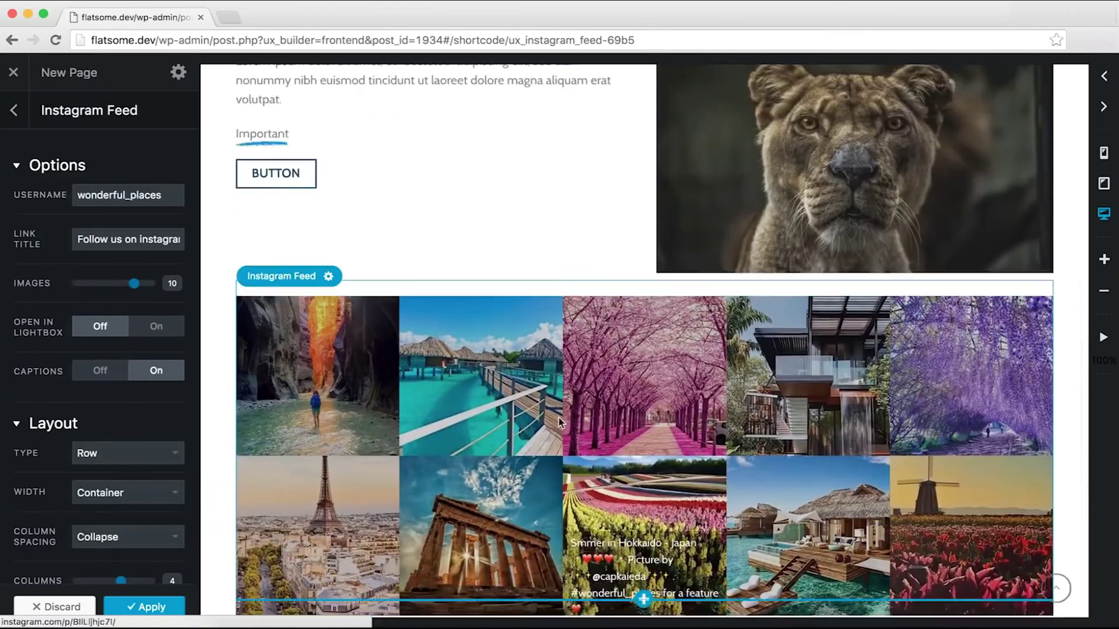
{"action": "scroll", "coordinate": [559, 423], "scroll_direction": "down", "scroll_amount": 6}
{"action": "left_click", "coordinate": [644, 420]}
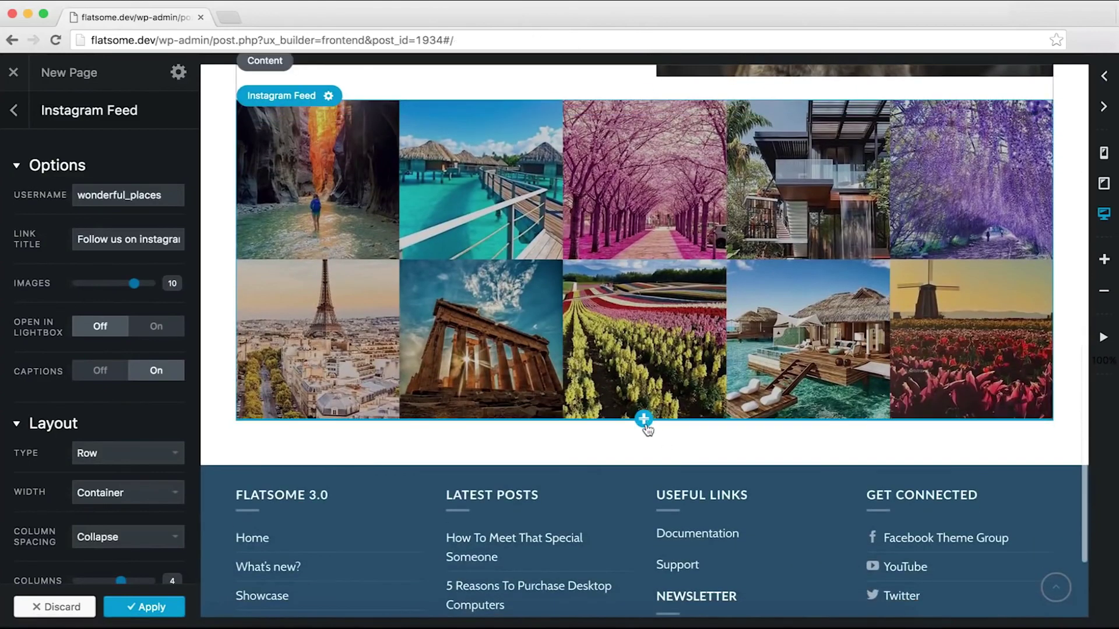
{"action": "scroll", "coordinate": [93, 355], "scroll_direction": "down", "scroll_amount": 2}
{"action": "scroll", "coordinate": [103, 361], "scroll_direction": "down", "scroll_amount": 4}
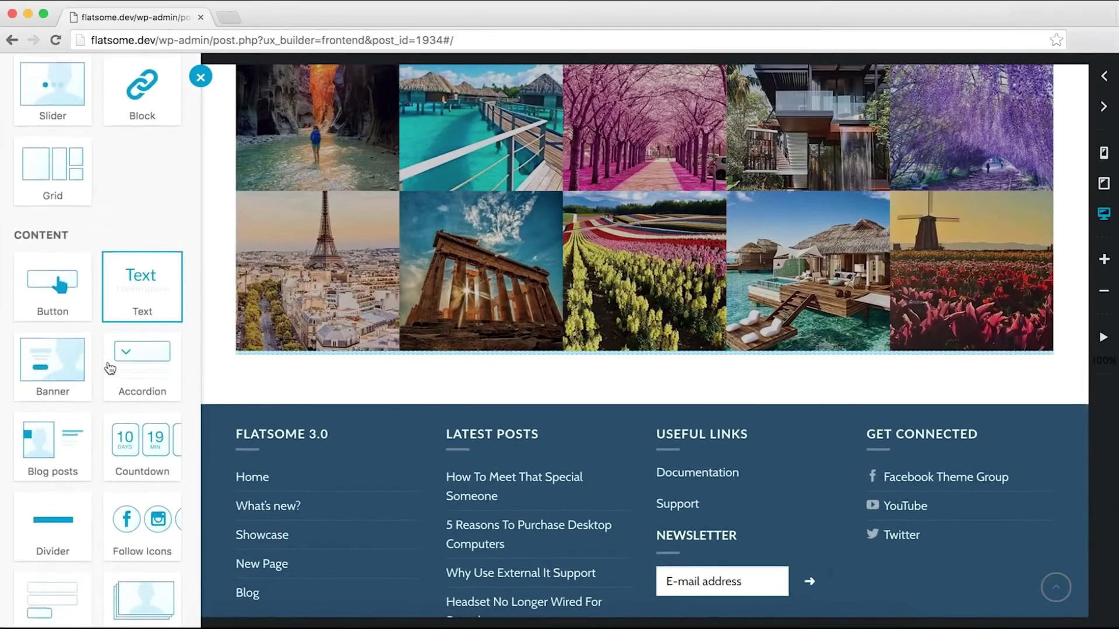
{"action": "scroll", "coordinate": [99, 175], "scroll_direction": "up", "scroll_amount": 1}
{"action": "left_click", "coordinate": [152, 195]}
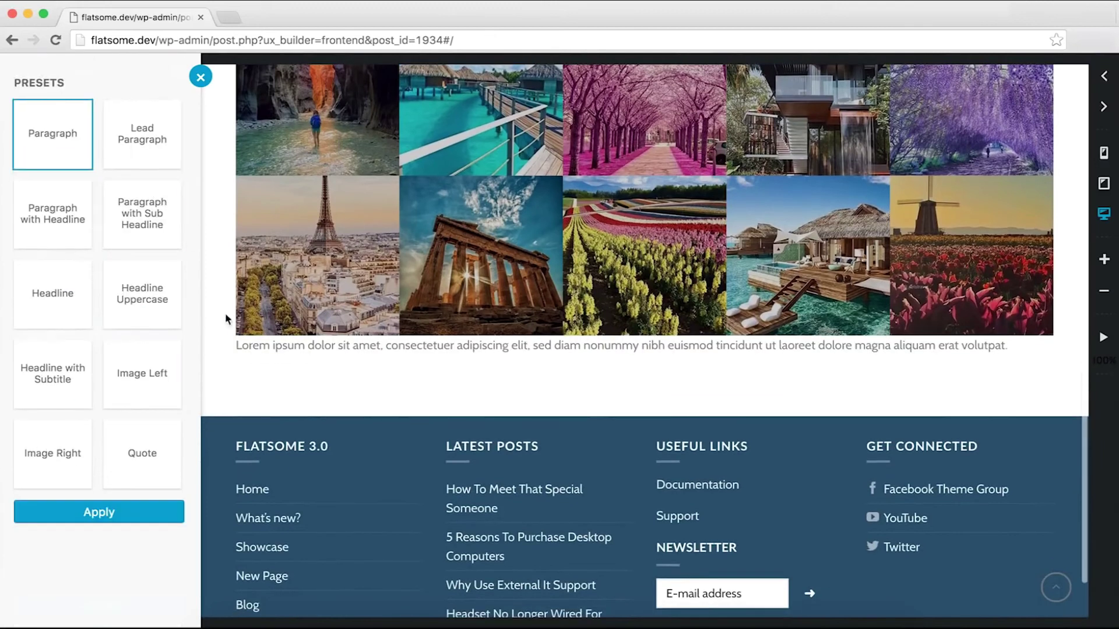
{"action": "left_click", "coordinate": [282, 349]}
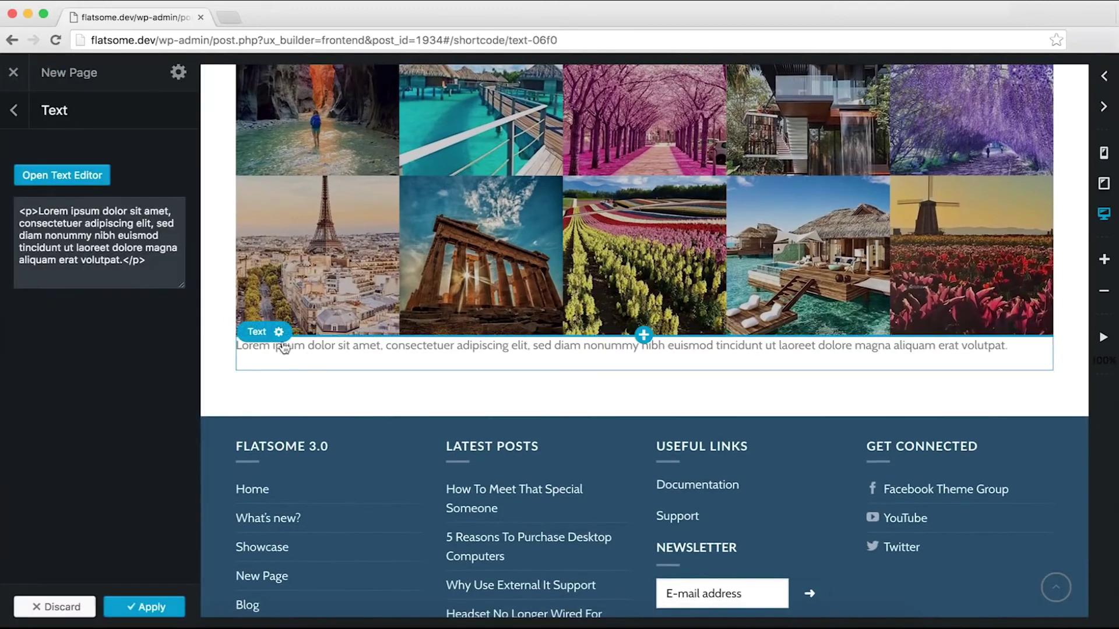
Step: Leave the text options and move the Text element between the banner and the row in the page structure
{"action": "left_click", "coordinate": [13, 111]}
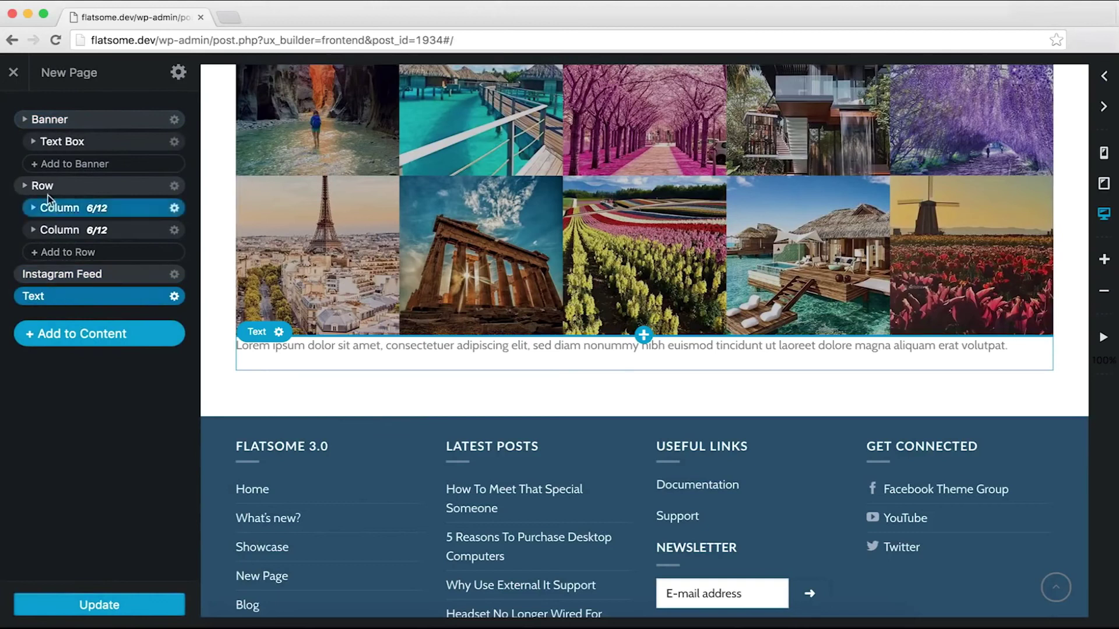
{"action": "left_click", "coordinate": [24, 186]}
{"action": "left_click", "coordinate": [24, 186]}
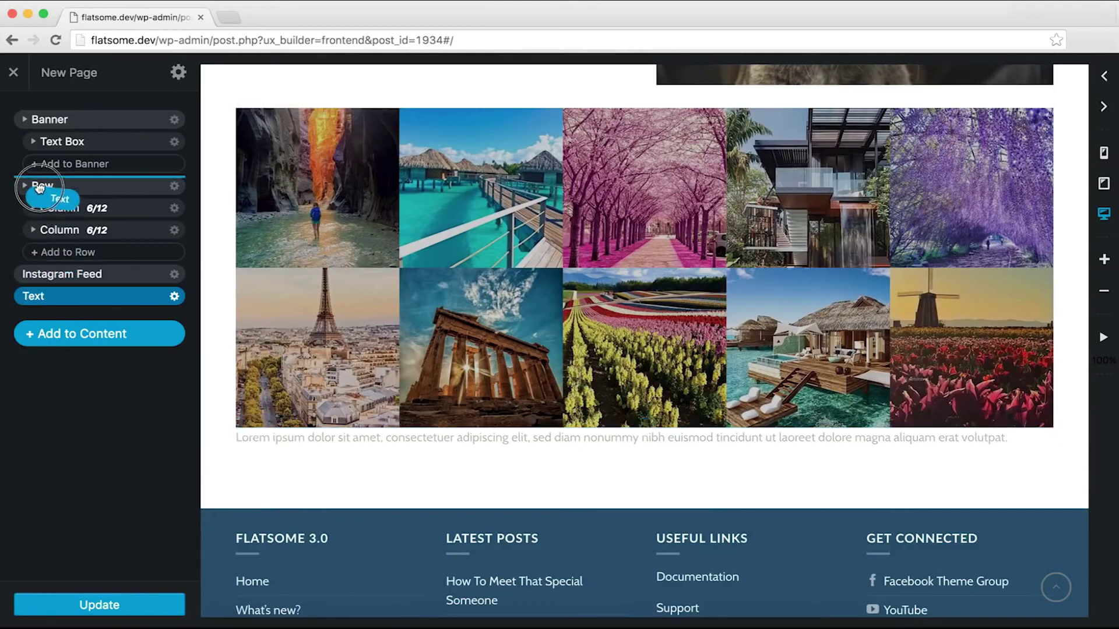
{"action": "left_click_drag", "start_coordinate": [41, 171], "coordinate": [41, 175]}
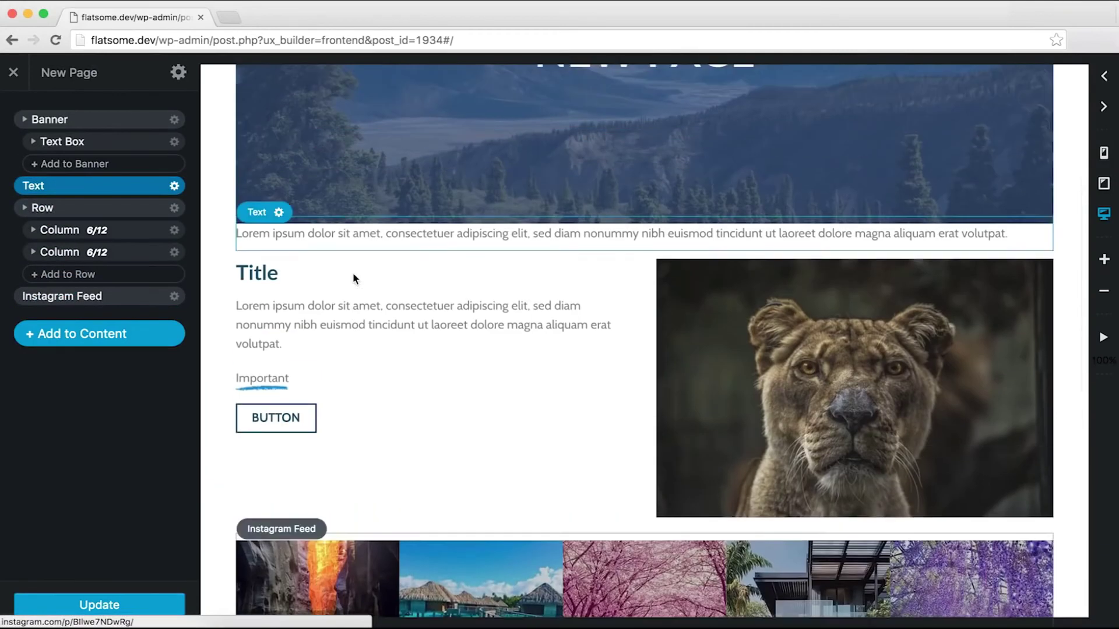
Step: Move the Text element back down to the Instagram feed and delete it from the page
{"action": "left_click_drag", "start_coordinate": [259, 219], "coordinate": [288, 542]}
{"action": "mouse_move", "coordinate": [174, 276]}
{"action": "left_click", "coordinate": [157, 331]}
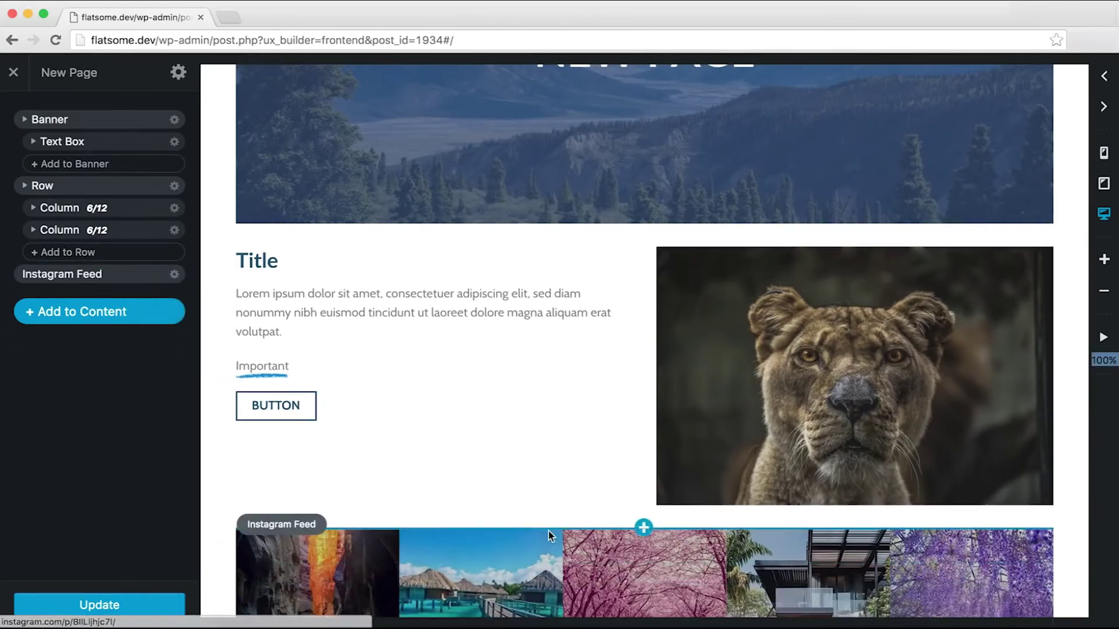
Step: Set the page template to Page - Full Width - Transparent header - Light text in the post settings and review the layout
{"action": "scroll", "coordinate": [550, 531], "scroll_direction": "down", "scroll_amount": 2}
{"action": "scroll", "coordinate": [557, 531], "scroll_direction": "down", "scroll_amount": 5}
{"action": "scroll", "coordinate": [557, 532], "scroll_direction": "up", "scroll_amount": 7}
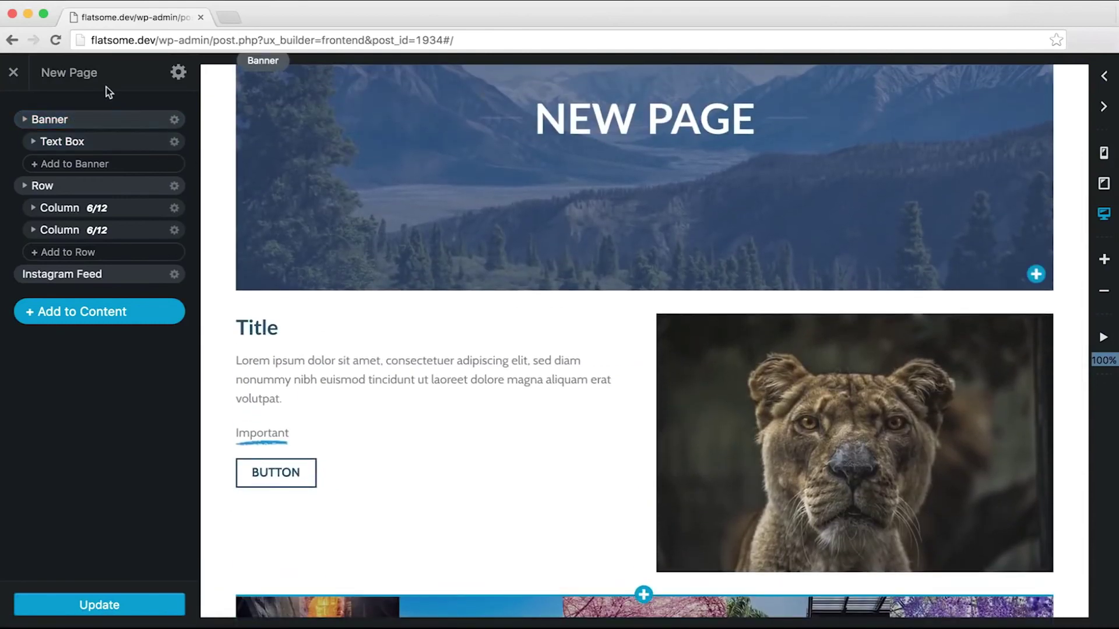
{"action": "left_click", "coordinate": [178, 73]}
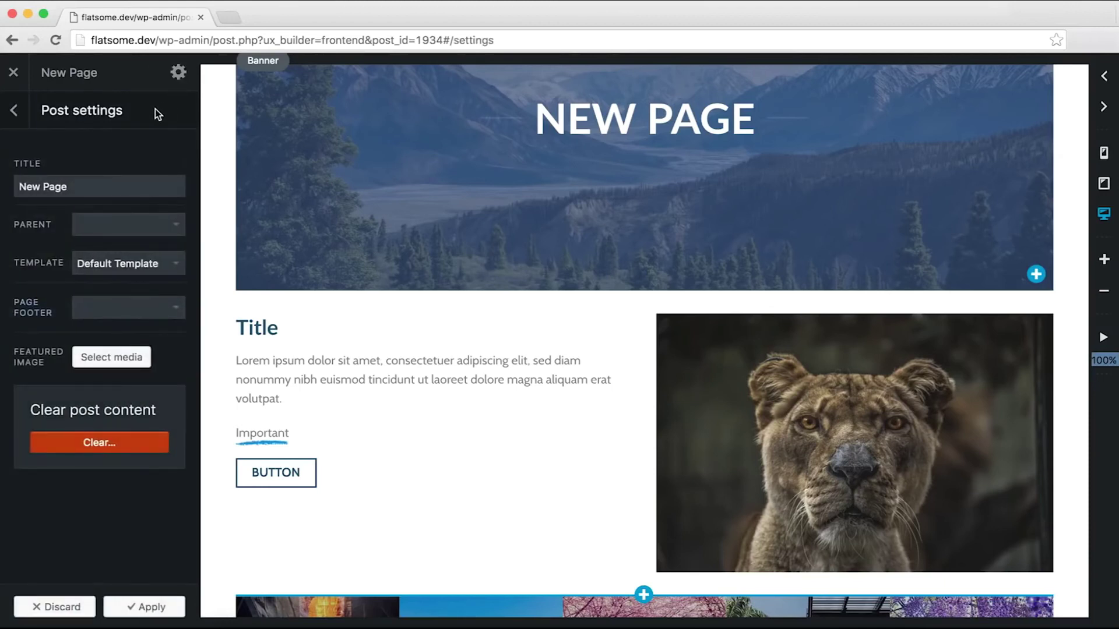
{"action": "scroll", "coordinate": [368, 214], "scroll_direction": "up", "scroll_amount": 4}
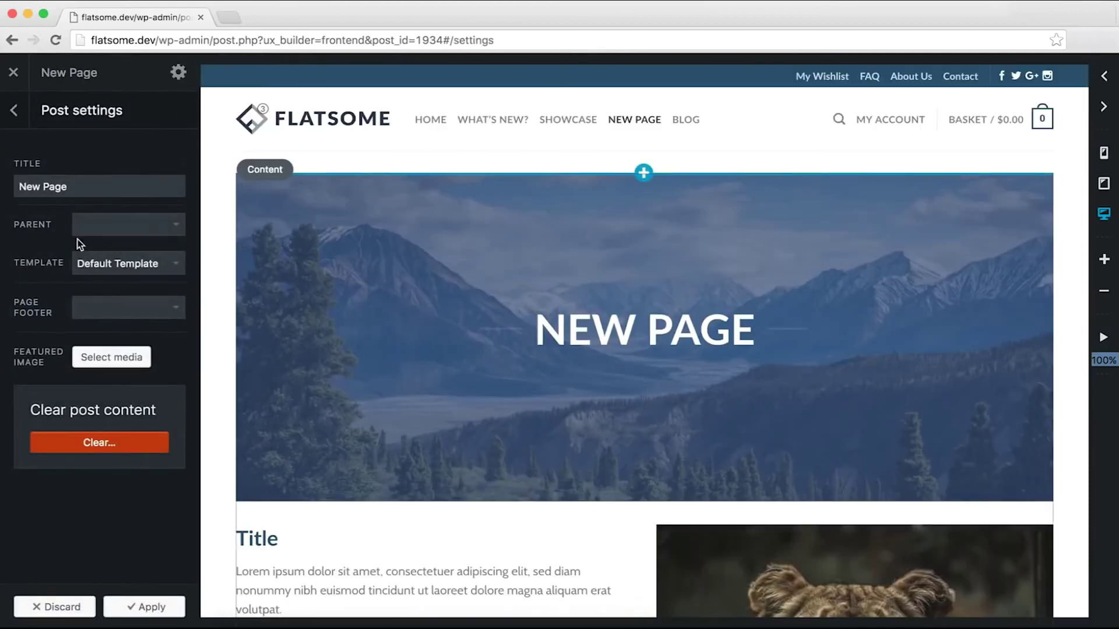
{"action": "left_click", "coordinate": [109, 266]}
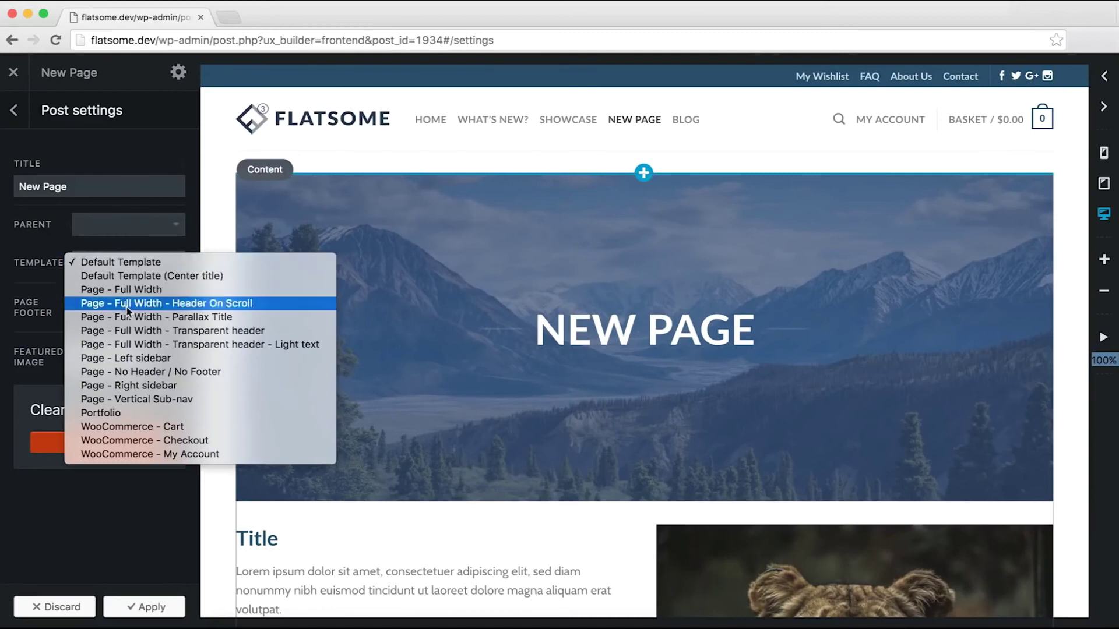
{"action": "left_click", "coordinate": [129, 345]}
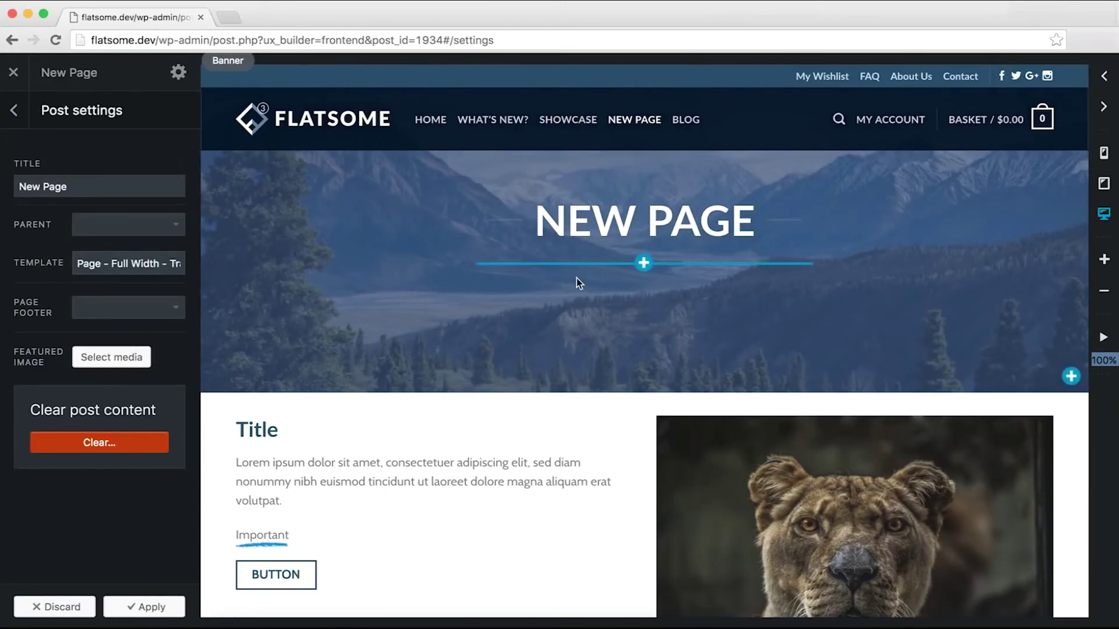
{"action": "scroll", "coordinate": [575, 278], "scroll_direction": "down", "scroll_amount": 9}
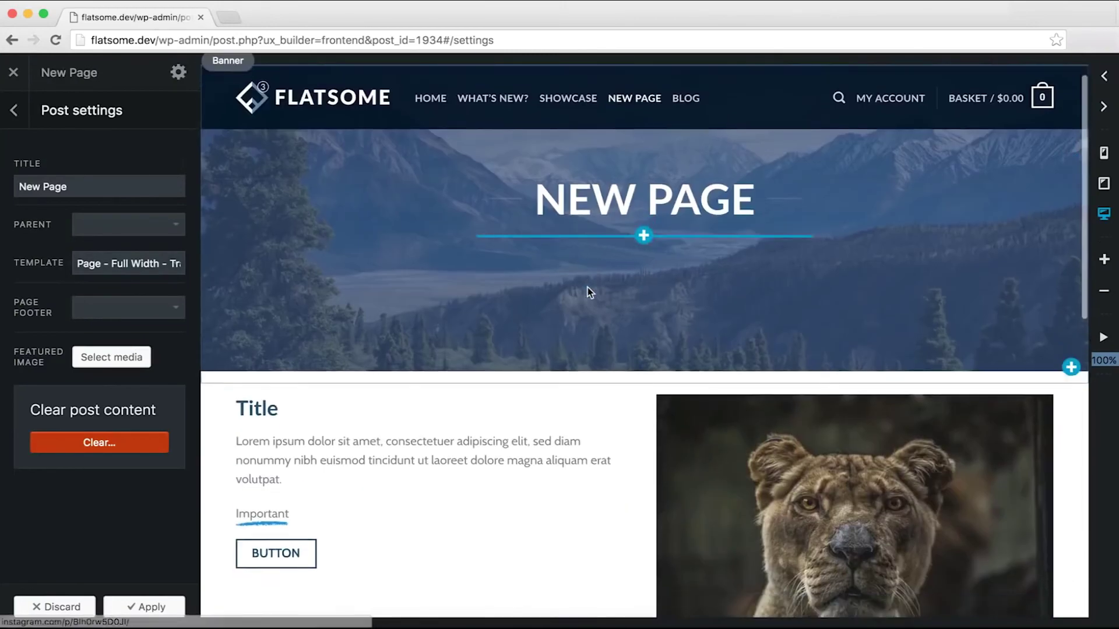
{"action": "scroll", "coordinate": [672, 391], "scroll_direction": "up", "scroll_amount": 5}
{"action": "scroll", "coordinate": [670, 391], "scroll_direction": "up", "scroll_amount": 5}
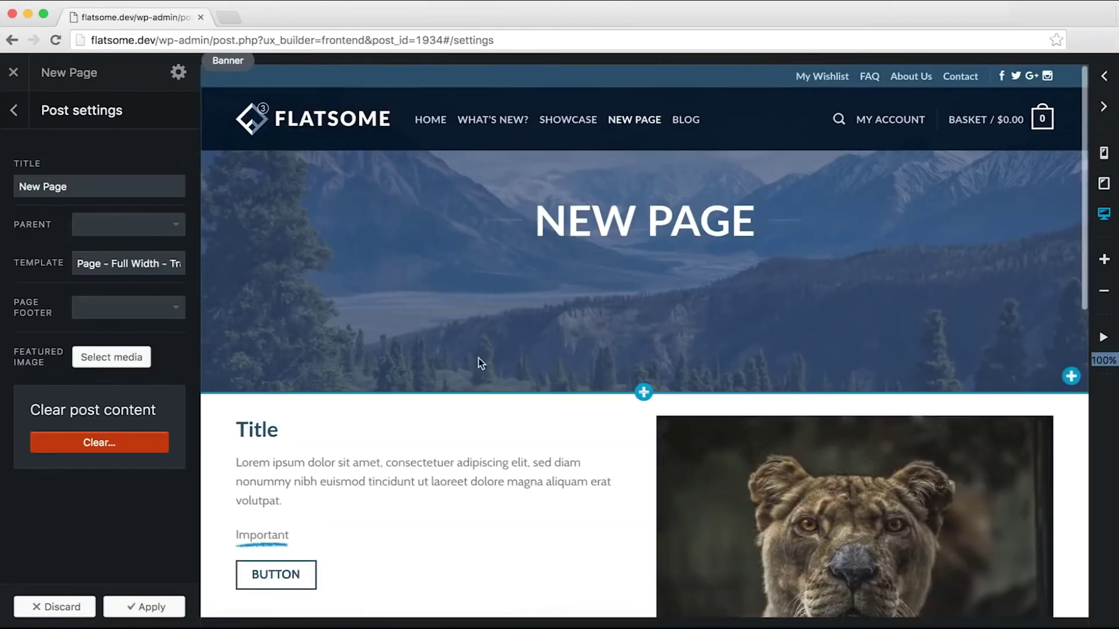
Step: Set the banner's height to 354px and its background image position to 45% 21%
{"action": "left_click", "coordinate": [412, 274]}
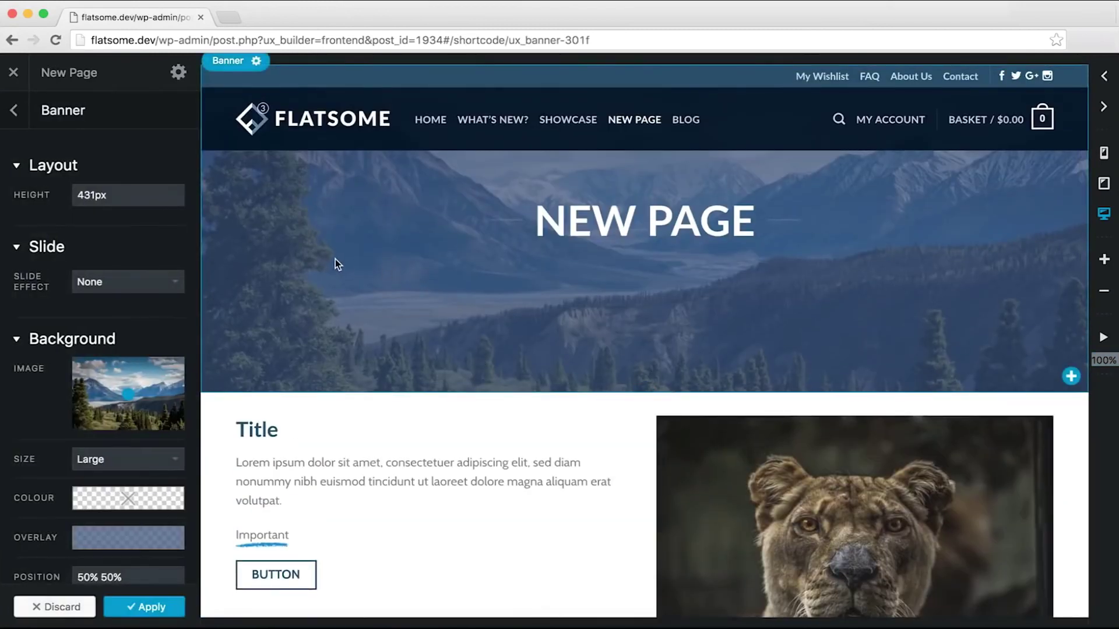
{"action": "left_click_drag", "start_coordinate": [120, 201], "coordinate": [8, 205]}
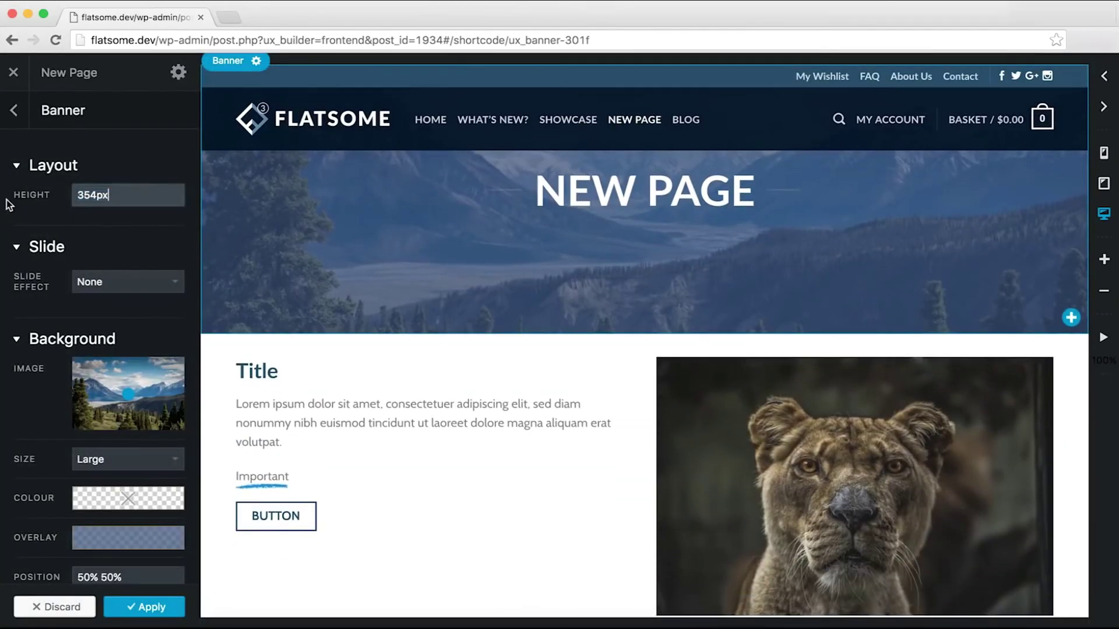
{"action": "mouse_move", "coordinate": [131, 382]}
{"action": "left_click_drag", "start_coordinate": [129, 390], "coordinate": [123, 373]}
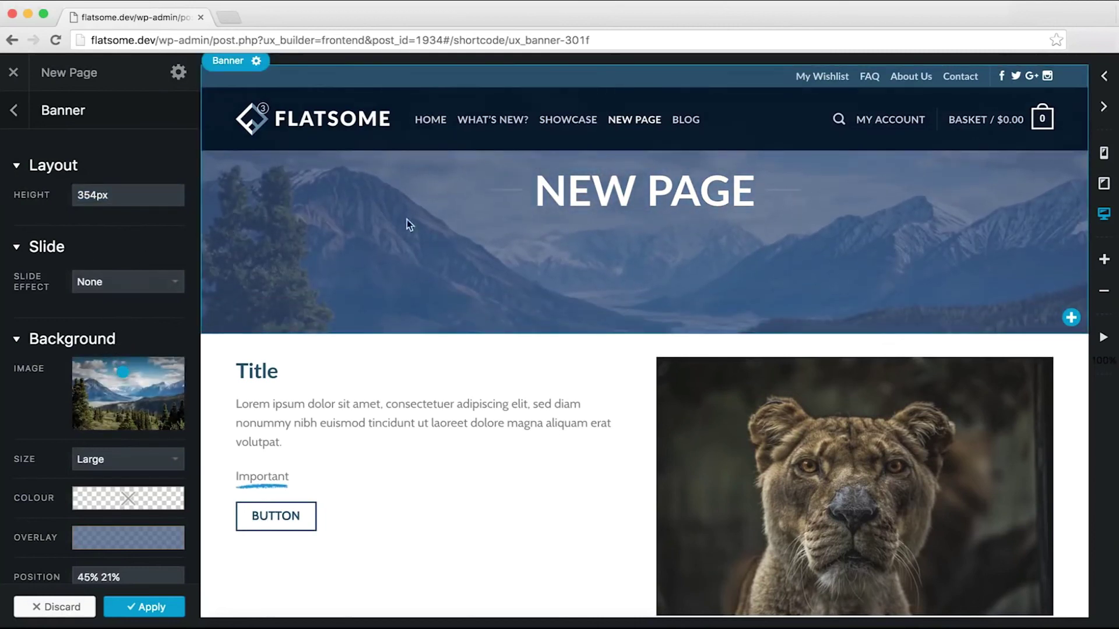
Step: Set the top margin of the NEW PAGE title in the banner to 105px
{"action": "left_click", "coordinate": [560, 188]}
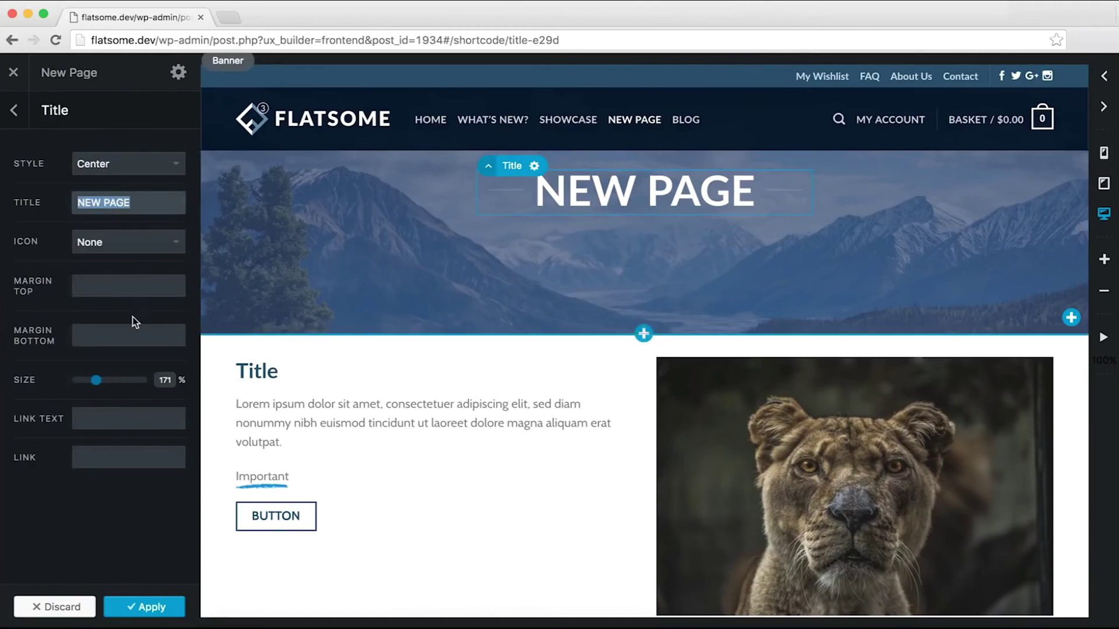
{"action": "left_click_drag", "start_coordinate": [87, 292], "coordinate": [403, 300]}
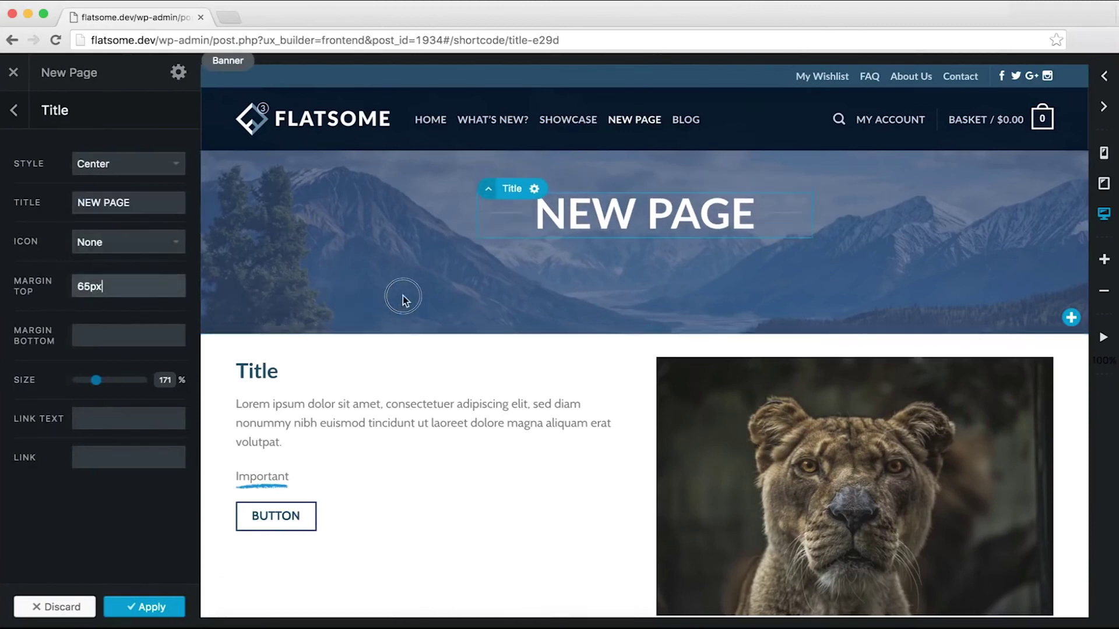
{"action": "mouse_move", "coordinate": [93, 297]}
{"action": "left_mouse_down"}
{"action": "mouse_move", "coordinate": [180, 290]}
{"action": "mouse_move", "coordinate": [105, 289]}
{"action": "left_mouse_up"}
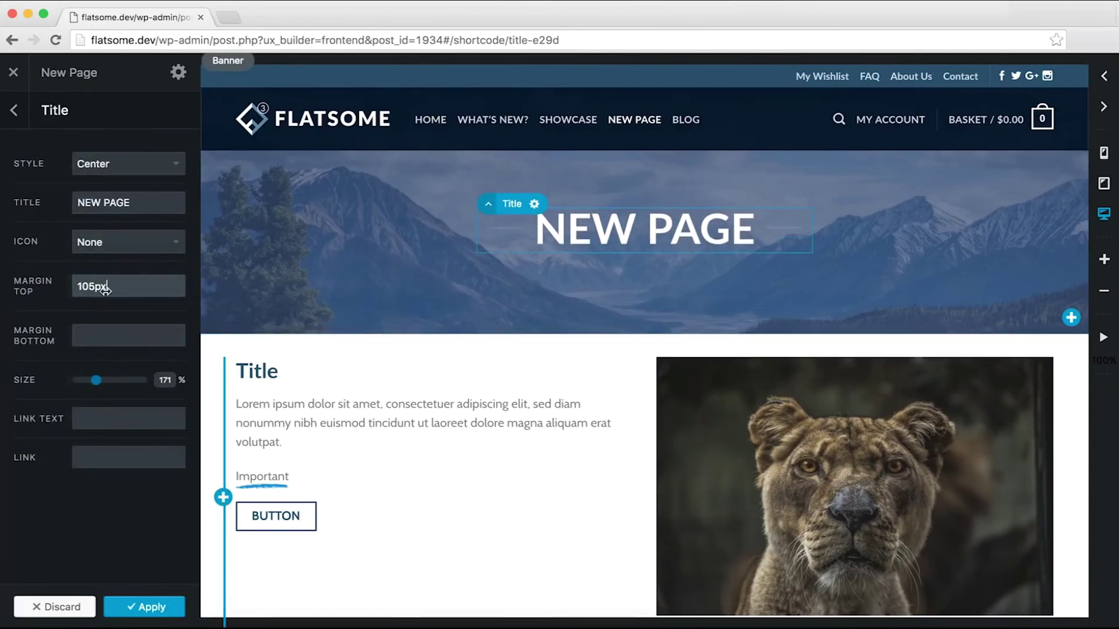
Step: Add a Gap element with a height of 54px between the Instagram feed and the footer, and apply it
{"action": "scroll", "coordinate": [382, 344], "scroll_direction": "down", "scroll_amount": 10}
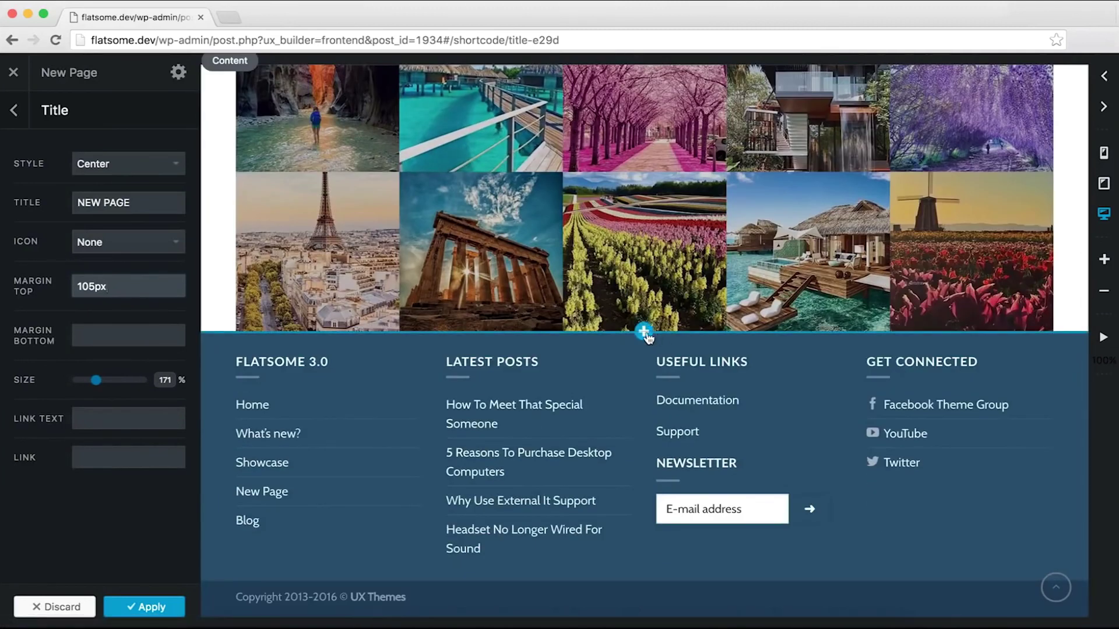
{"action": "left_click", "coordinate": [644, 330]}
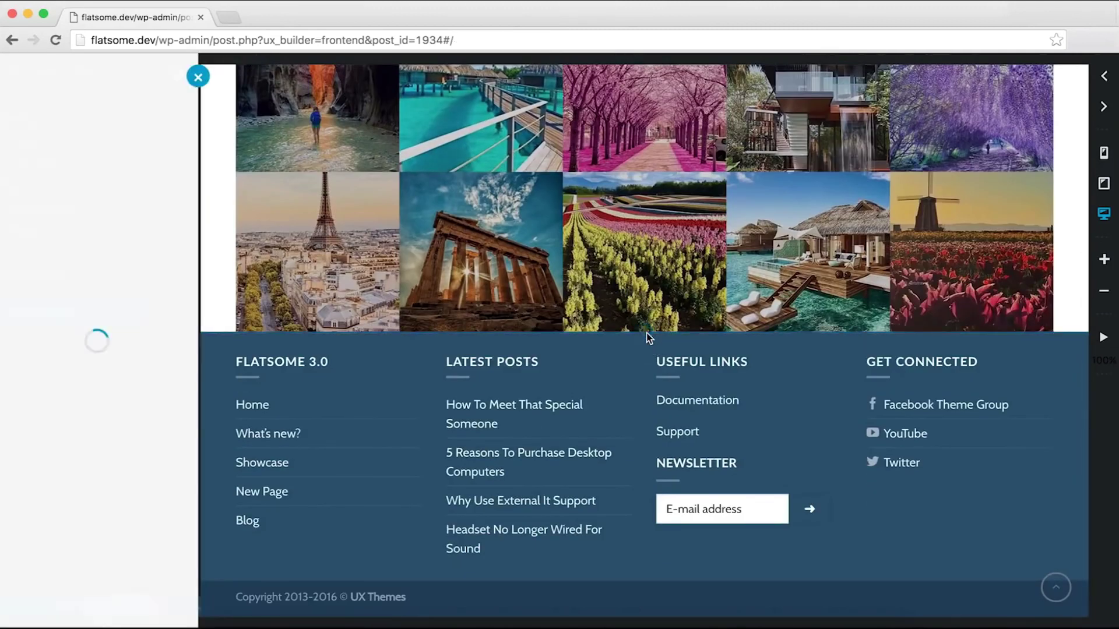
{"action": "scroll", "coordinate": [131, 415], "scroll_direction": "down", "scroll_amount": 10}
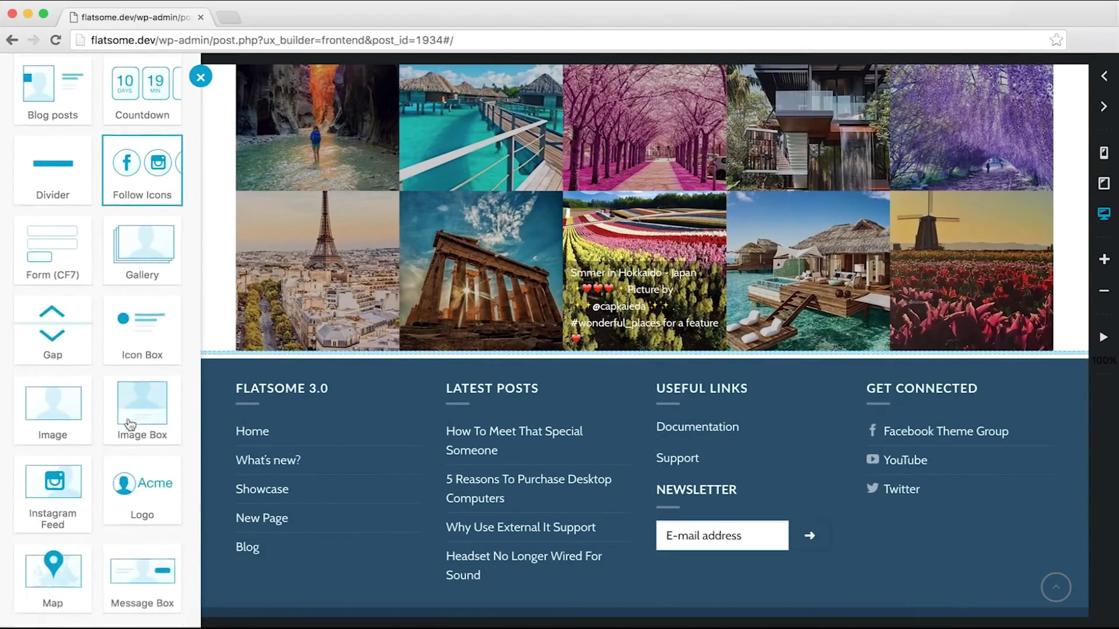
{"action": "left_click", "coordinate": [62, 322]}
{"action": "left_click_drag", "start_coordinate": [105, 166], "coordinate": [119, 189]}
{"action": "left_click", "coordinate": [155, 607]}
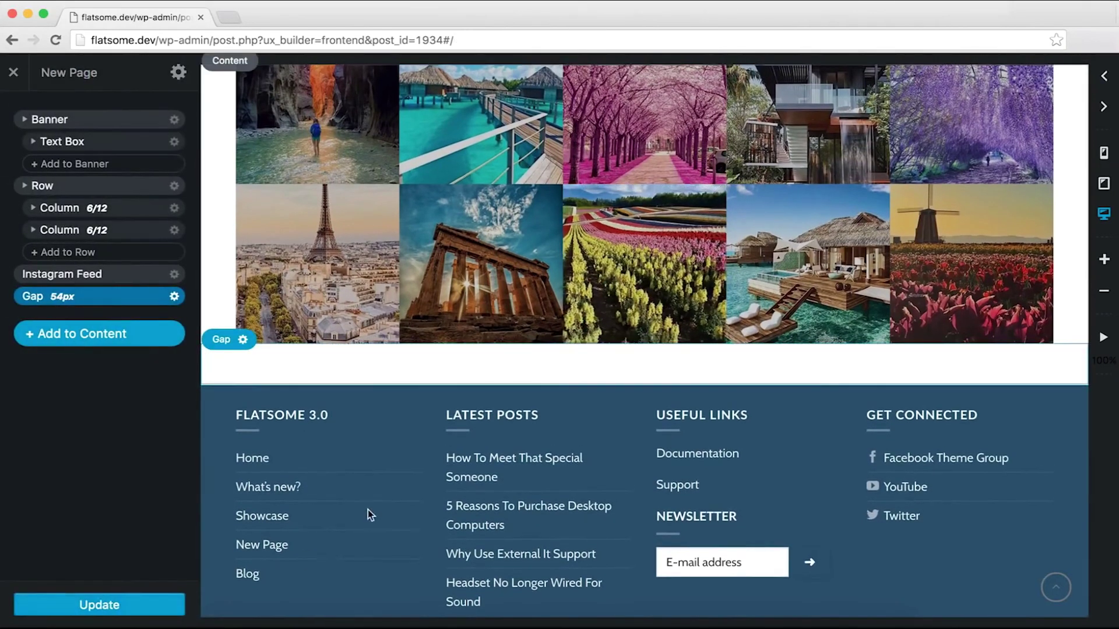
Step: Duplicate the Instagram Feed element
{"action": "scroll", "coordinate": [373, 508], "scroll_direction": "up", "scroll_amount": 6}
{"action": "scroll", "coordinate": [379, 496], "scroll_direction": "up", "scroll_amount": 2}
{"action": "scroll", "coordinate": [379, 495], "scroll_direction": "down", "scroll_amount": 6}
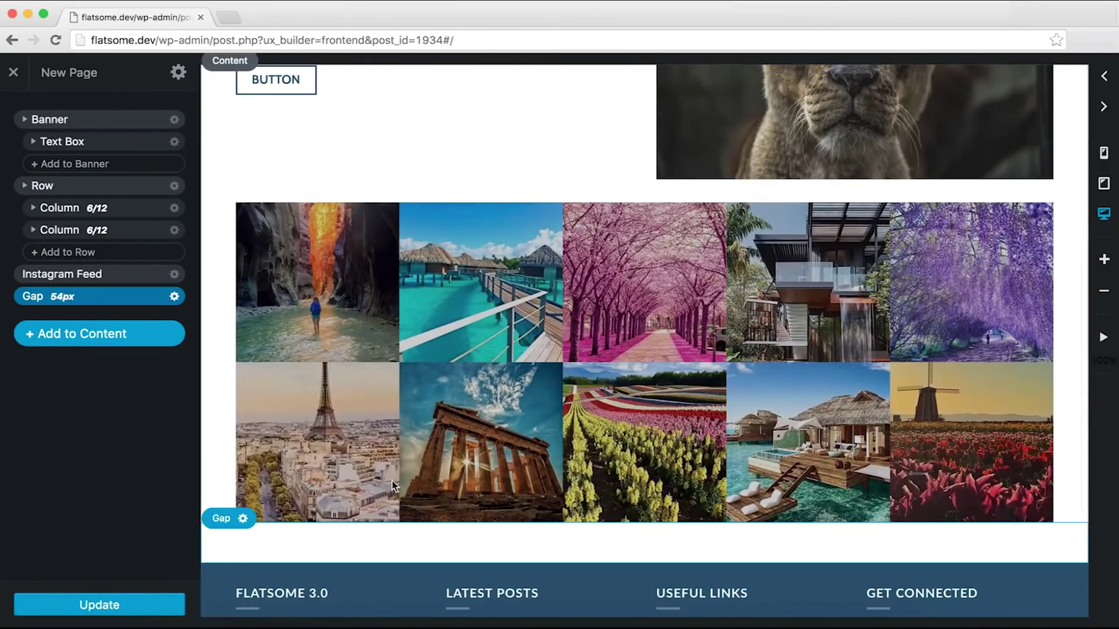
{"action": "left_click", "coordinate": [332, 289]}
{"action": "left_click", "coordinate": [293, 199]}
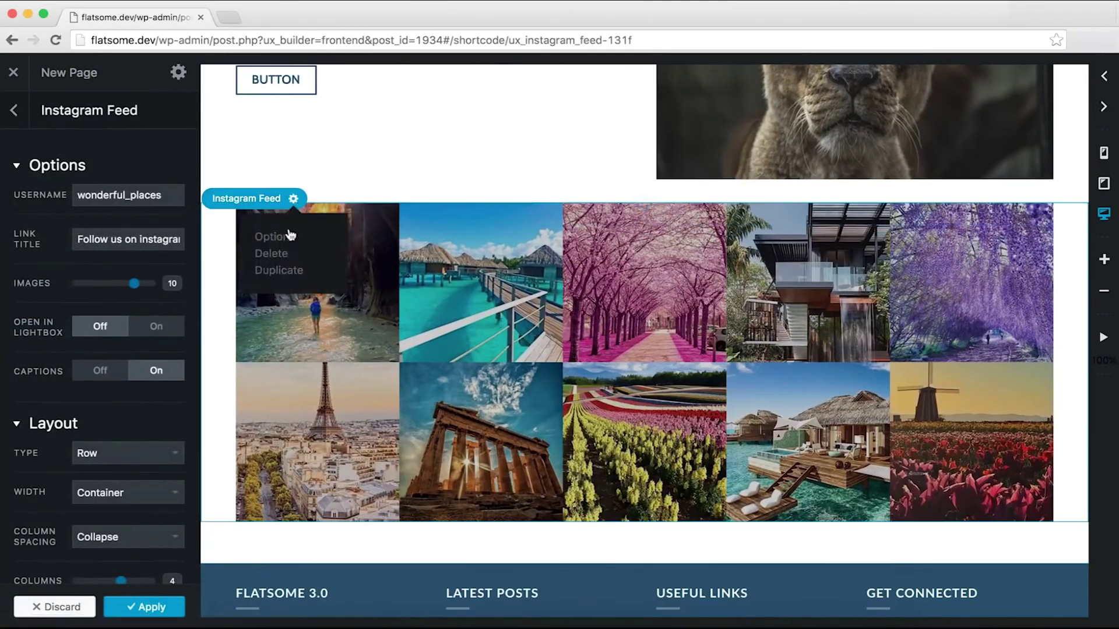
{"action": "left_click", "coordinate": [280, 270]}
Step: Place a copy of the 54px gap between the two Instagram feeds
{"action": "scroll", "coordinate": [292, 291], "scroll_direction": "down", "scroll_amount": 4}
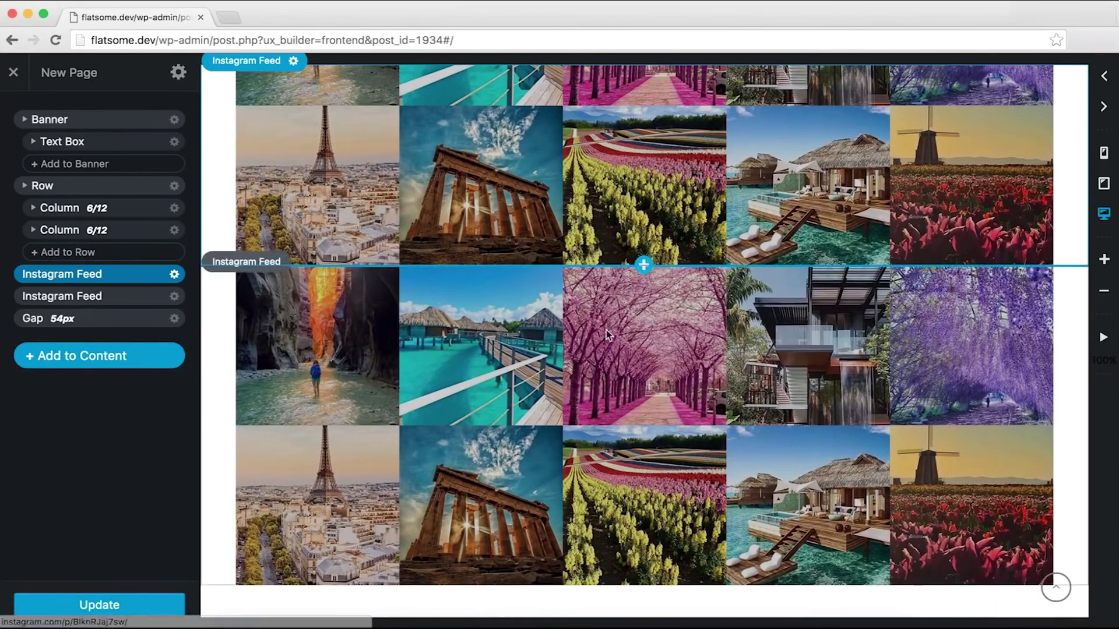
{"action": "scroll", "coordinate": [379, 412], "scroll_direction": "down", "scroll_amount": 5}
{"action": "left_click", "coordinate": [271, 341]}
{"action": "scroll", "coordinate": [256, 373], "scroll_direction": "up", "scroll_amount": 3}
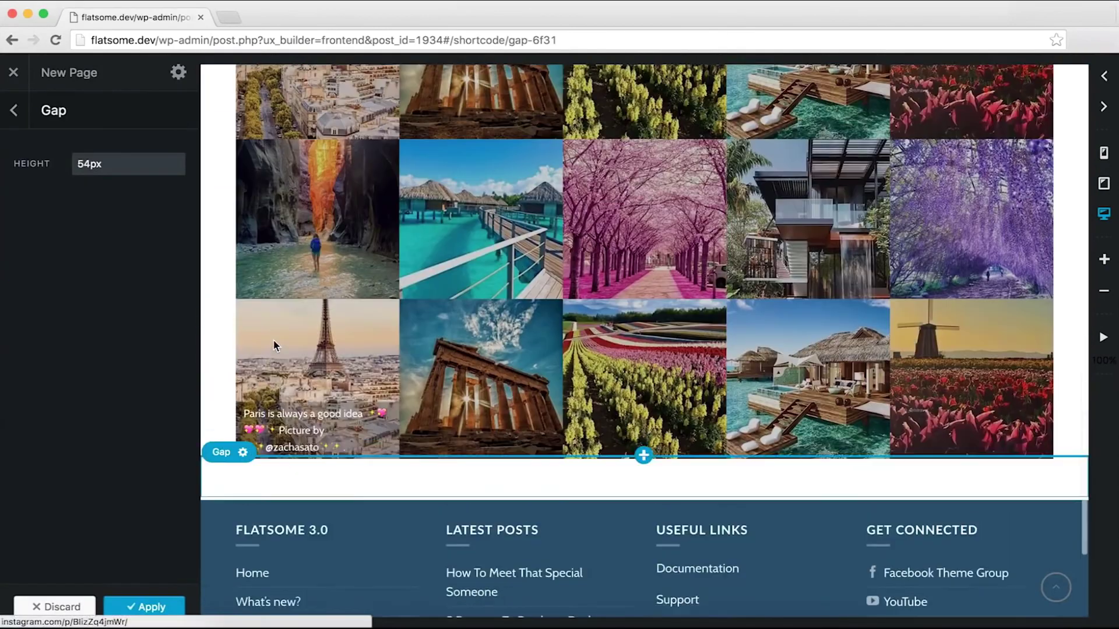
{"action": "left_click_drag", "start_coordinate": [225, 479], "coordinate": [602, 222]}
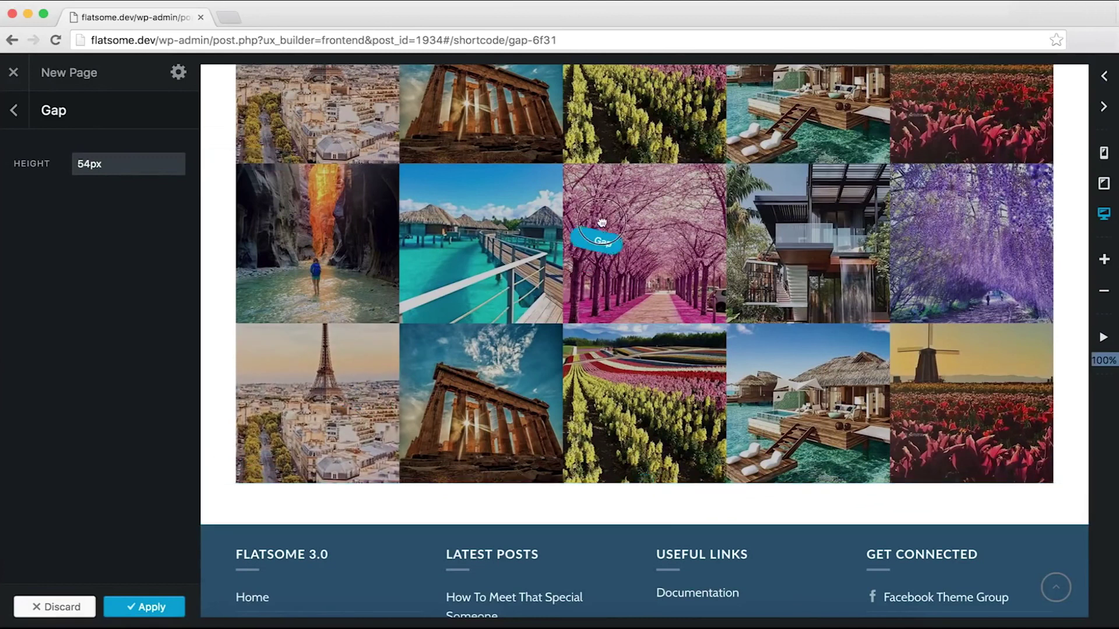
{"action": "left_click_drag", "start_coordinate": [672, 170], "coordinate": [672, 170]}
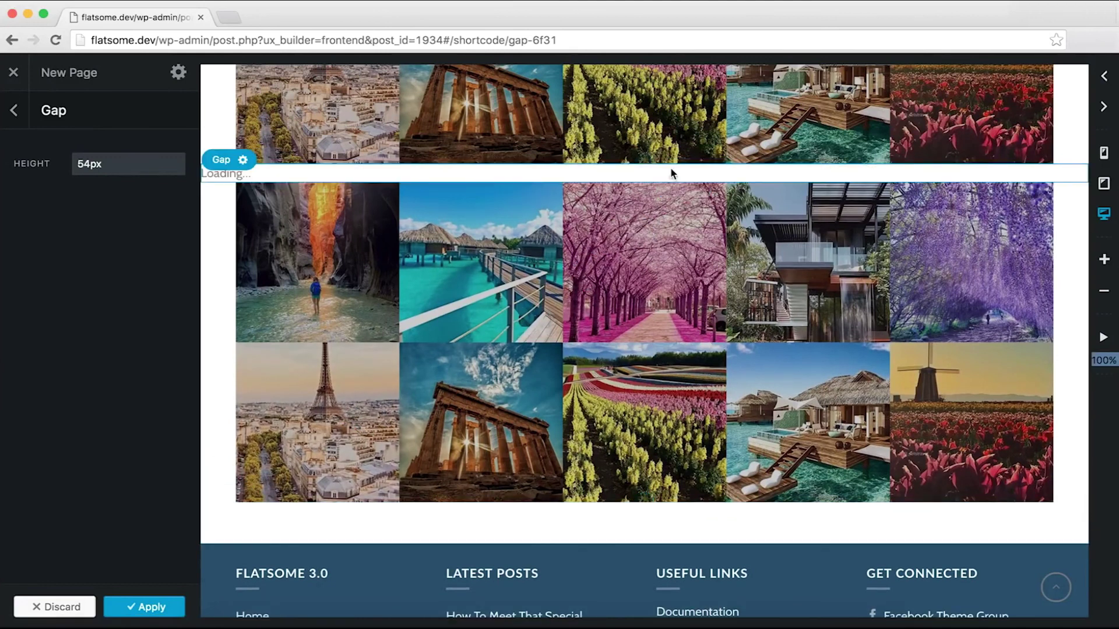
Step: Delete the gap between the two feeds and the lower Instagram Feed element
{"action": "left_click", "coordinate": [243, 159]}
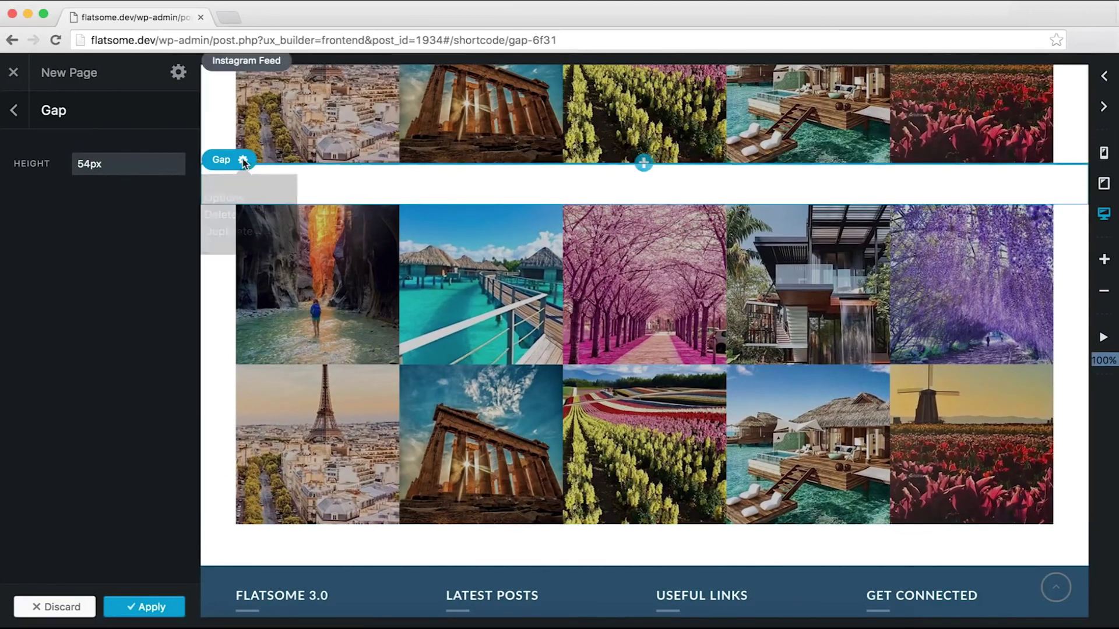
{"action": "left_click", "coordinate": [222, 215]}
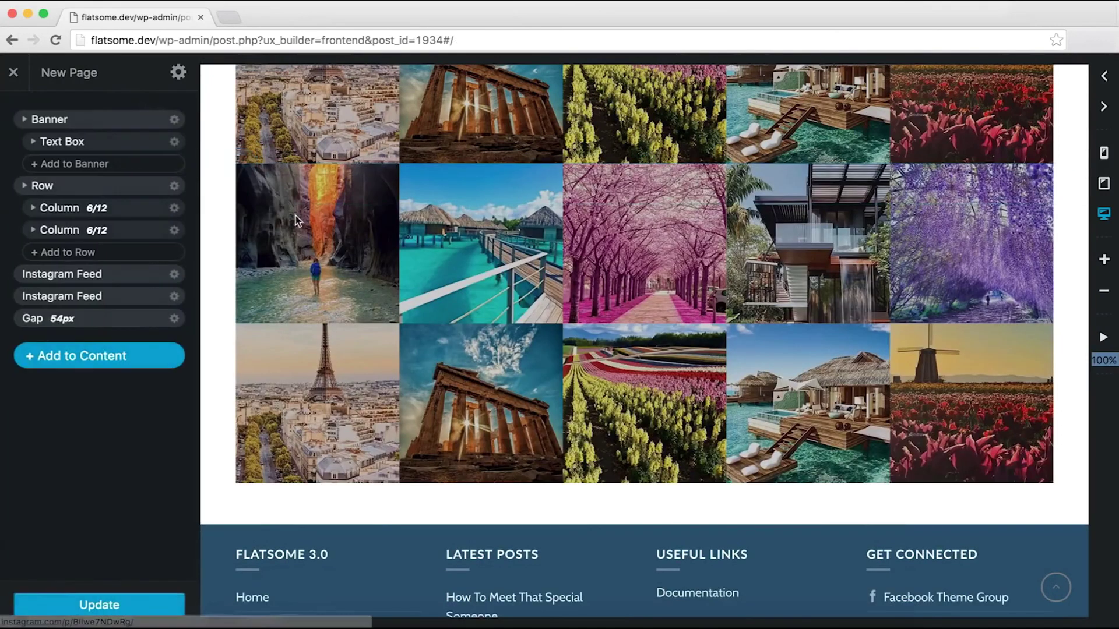
{"action": "left_click", "coordinate": [242, 176]}
{"action": "left_click", "coordinate": [293, 162]}
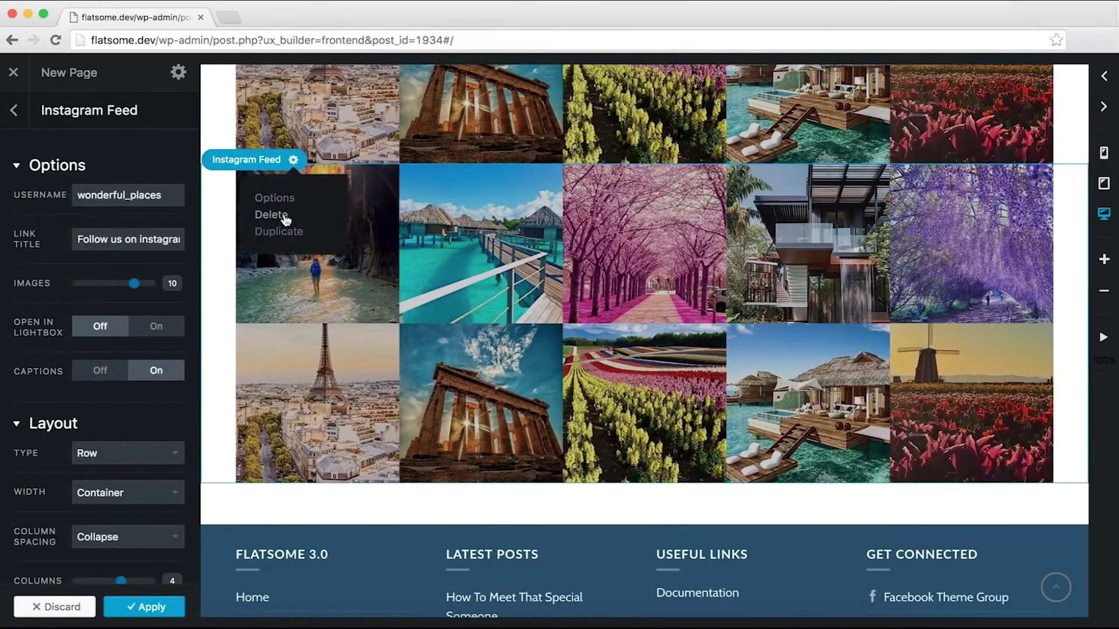
{"action": "left_click", "coordinate": [284, 217]}
Step: Update the page, open it on the live site, and look through it from the banner to the footer
{"action": "scroll", "coordinate": [357, 290], "scroll_direction": "up", "scroll_amount": 15}
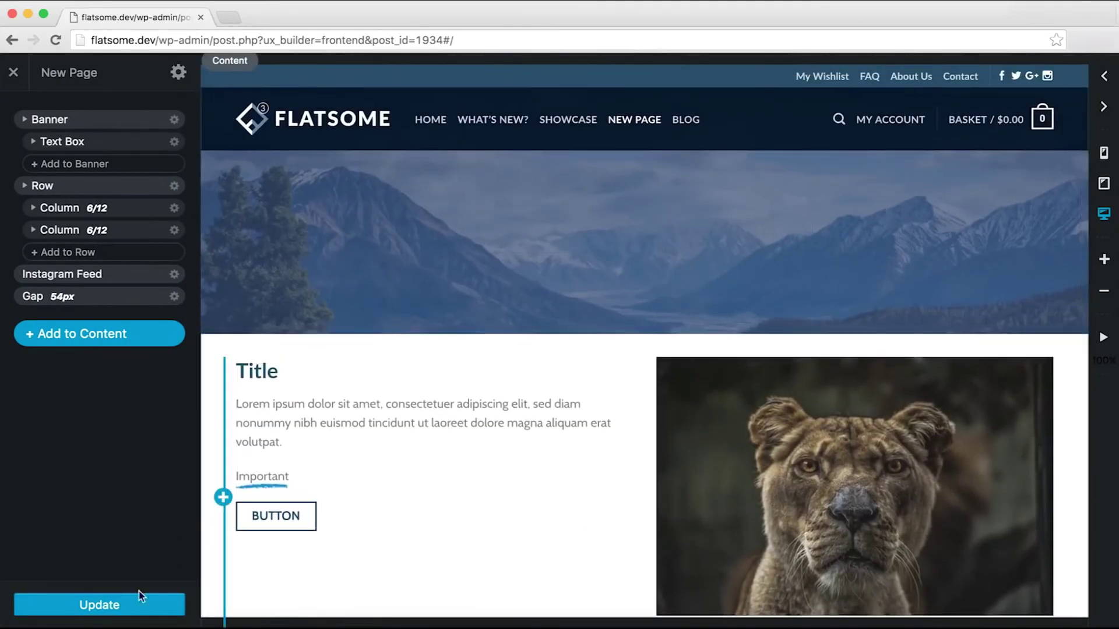
{"action": "left_click", "coordinate": [98, 607]}
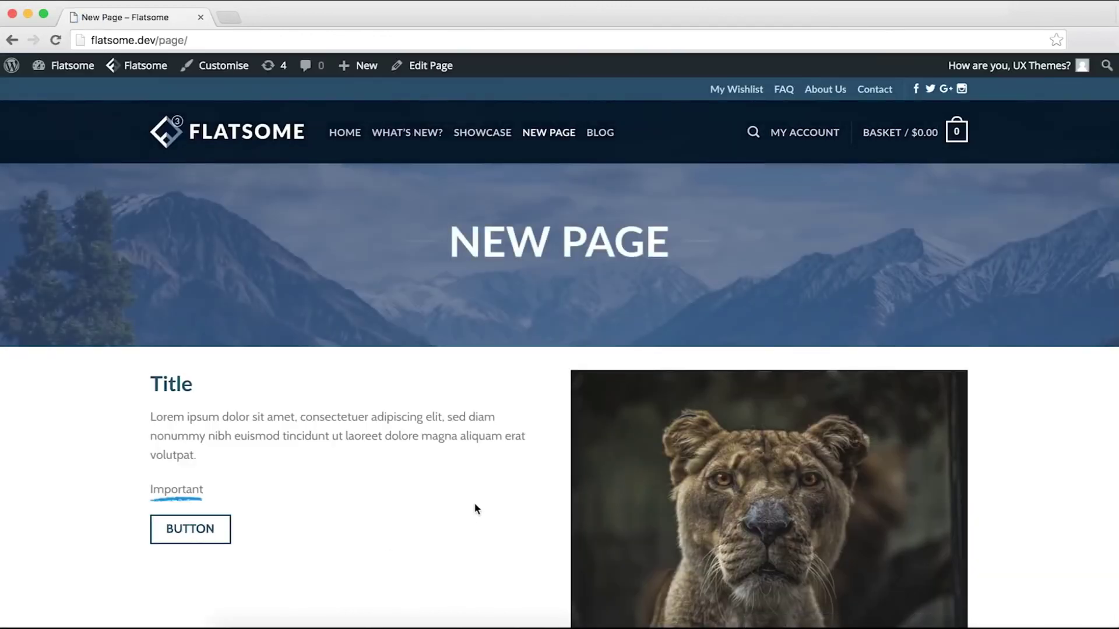
{"action": "scroll", "coordinate": [472, 506], "scroll_direction": "down", "scroll_amount": 4}
{"action": "scroll", "coordinate": [469, 509], "scroll_direction": "down", "scroll_amount": 5}
{"action": "scroll", "coordinate": [715, 489], "scroll_direction": "up", "scroll_amount": 10}
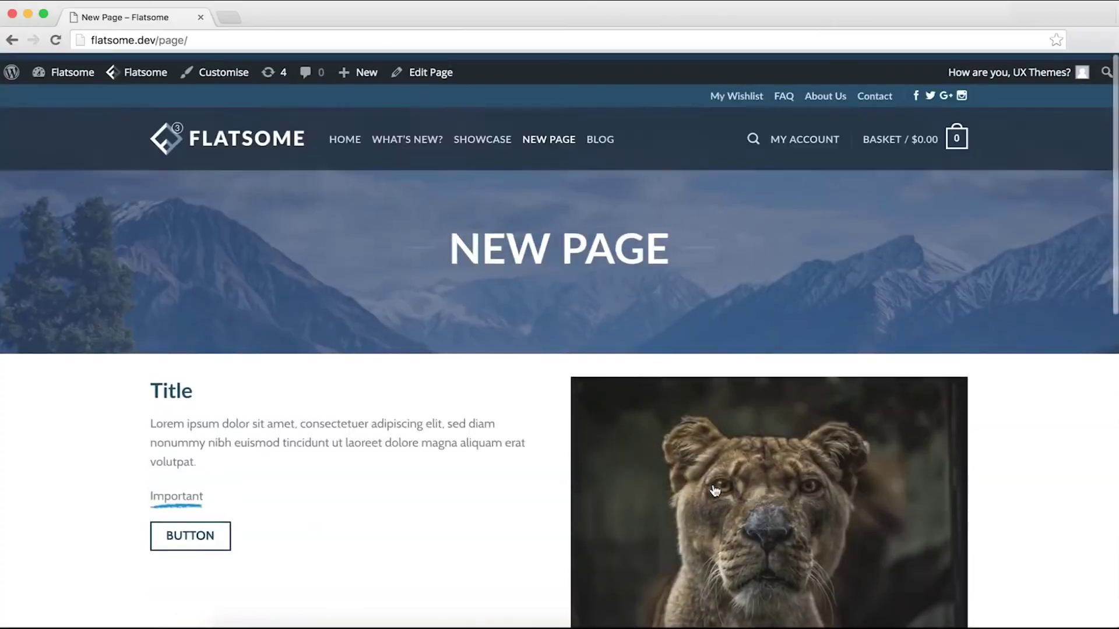